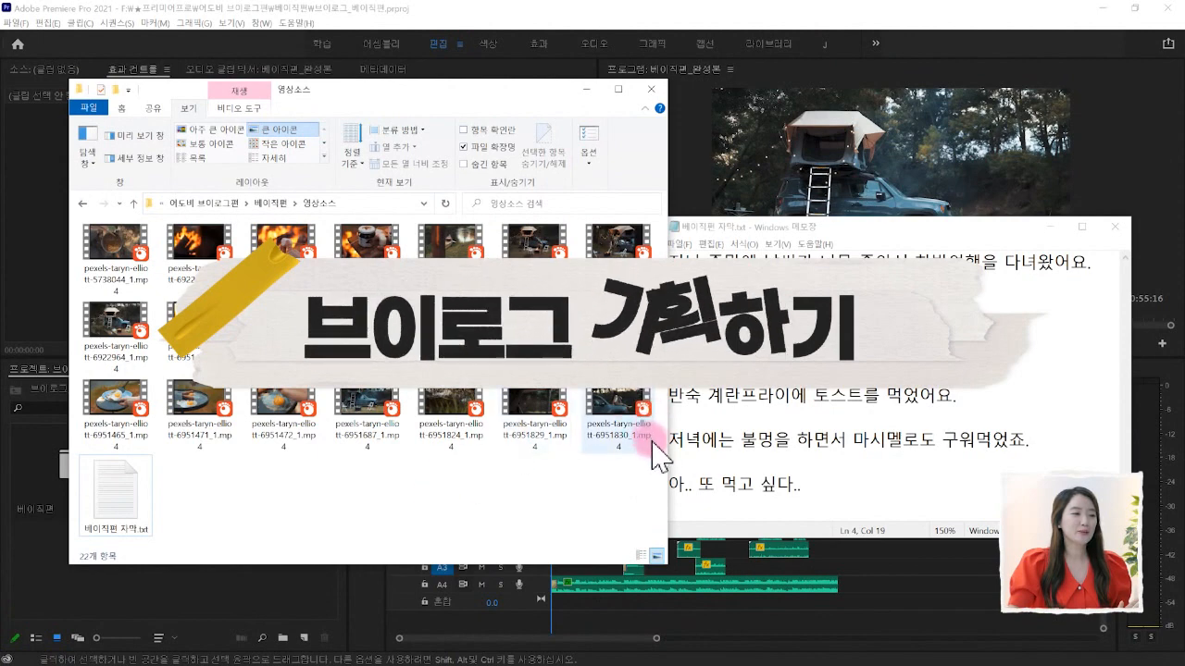
Review the source clips in the 영상소스 folder and the subtitle script's coffee, fried egg and marshmallow lines.
{"action": "left_click_drag", "start_coordinate": [654, 453], "coordinate": [129, 248]}
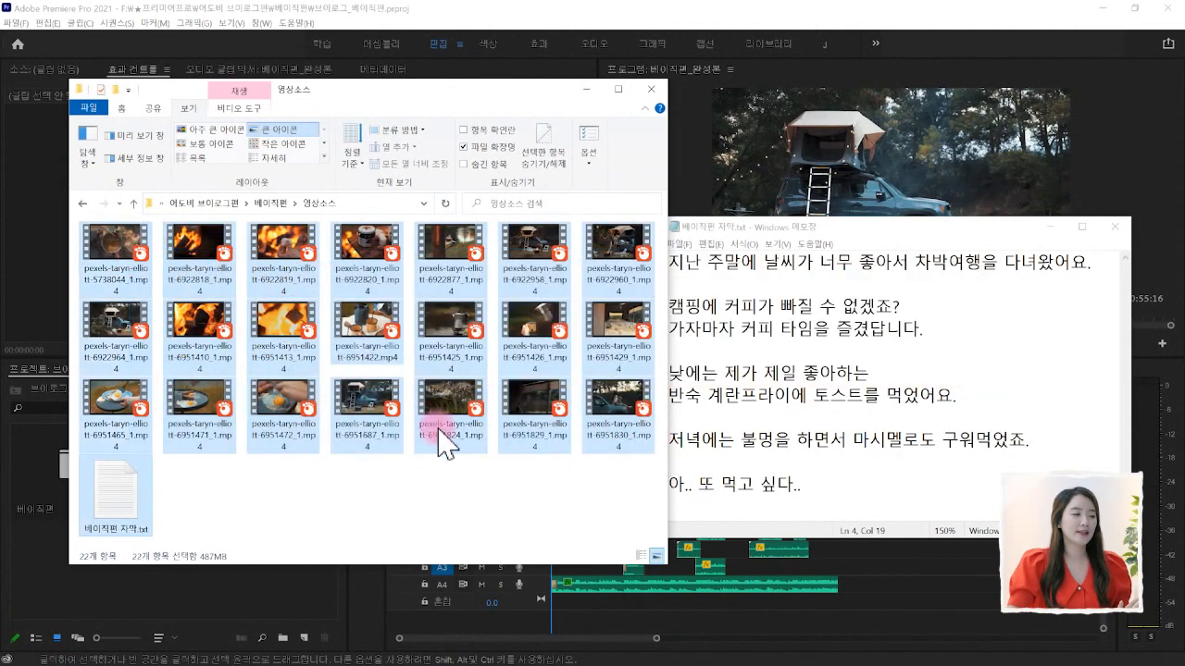
{"action": "left_click", "coordinate": [510, 502]}
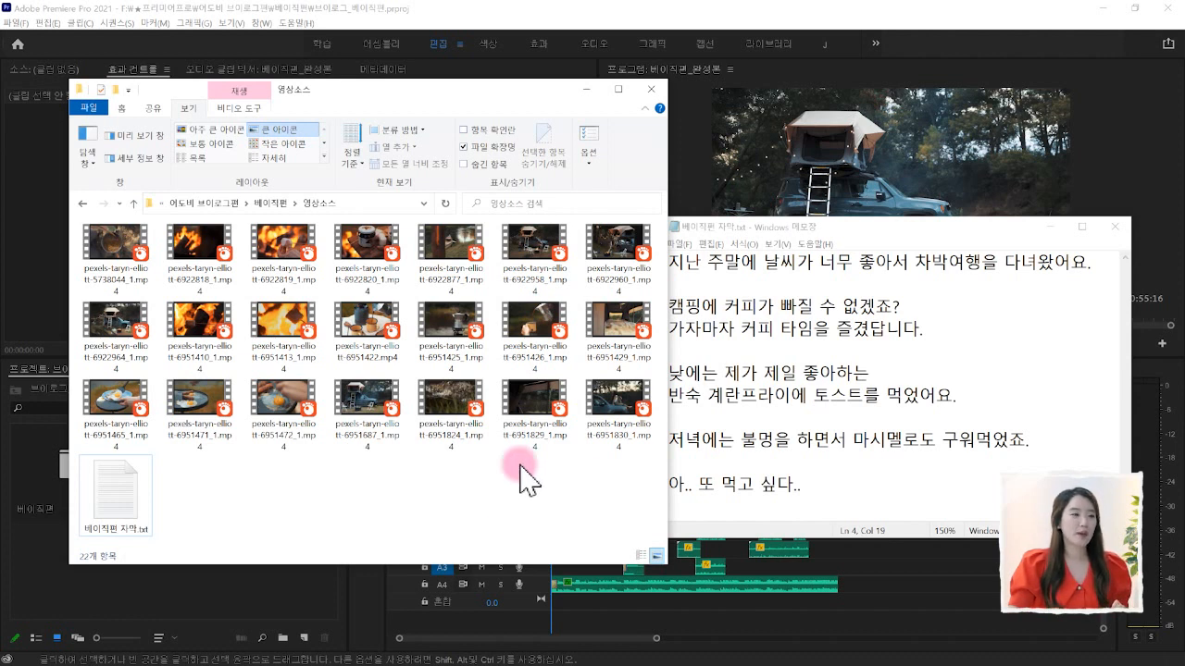
{"action": "left_click_drag", "start_coordinate": [753, 226], "coordinate": [745, 226]}
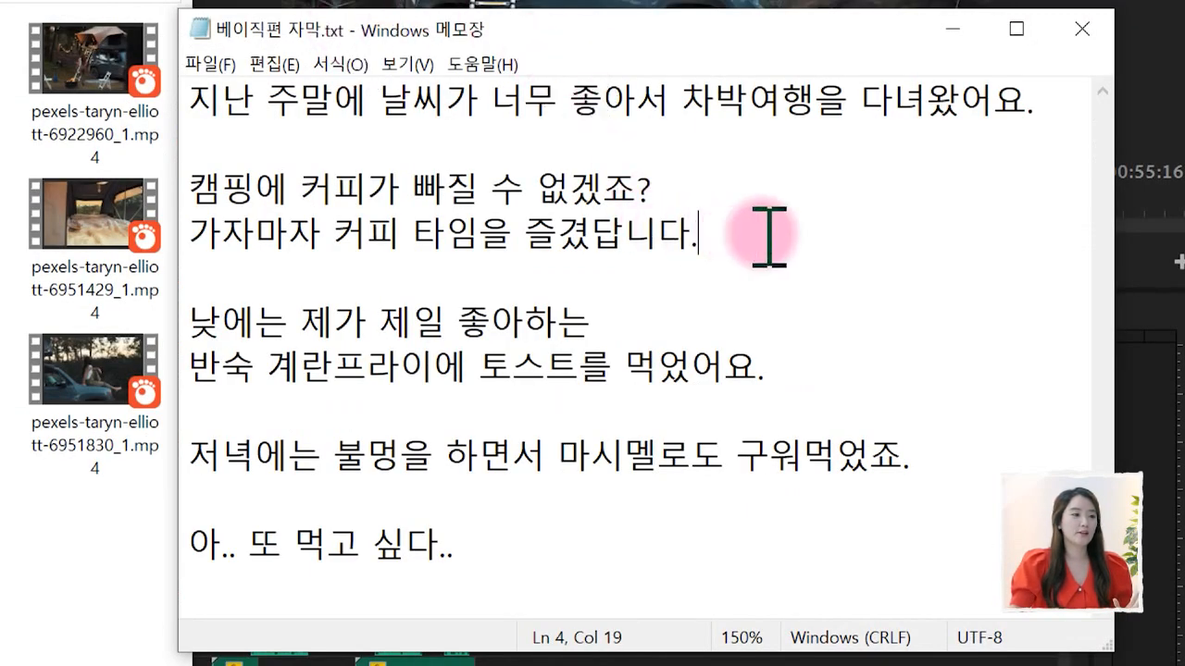
{"action": "left_click_drag", "start_coordinate": [479, 102], "coordinate": [847, 102]}
{"action": "left_click_drag", "start_coordinate": [290, 189], "coordinate": [704, 234]}
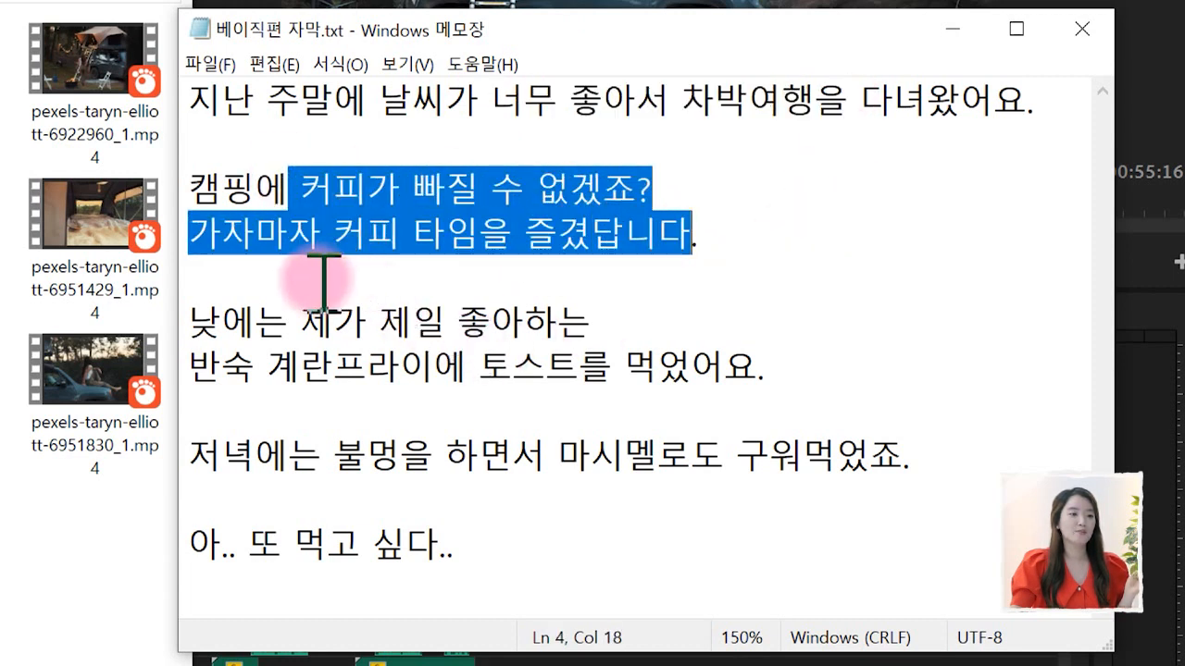
{"action": "left_click_drag", "start_coordinate": [190, 321], "coordinate": [512, 366]}
{"action": "left_click_drag", "start_coordinate": [550, 444], "coordinate": [836, 484]}
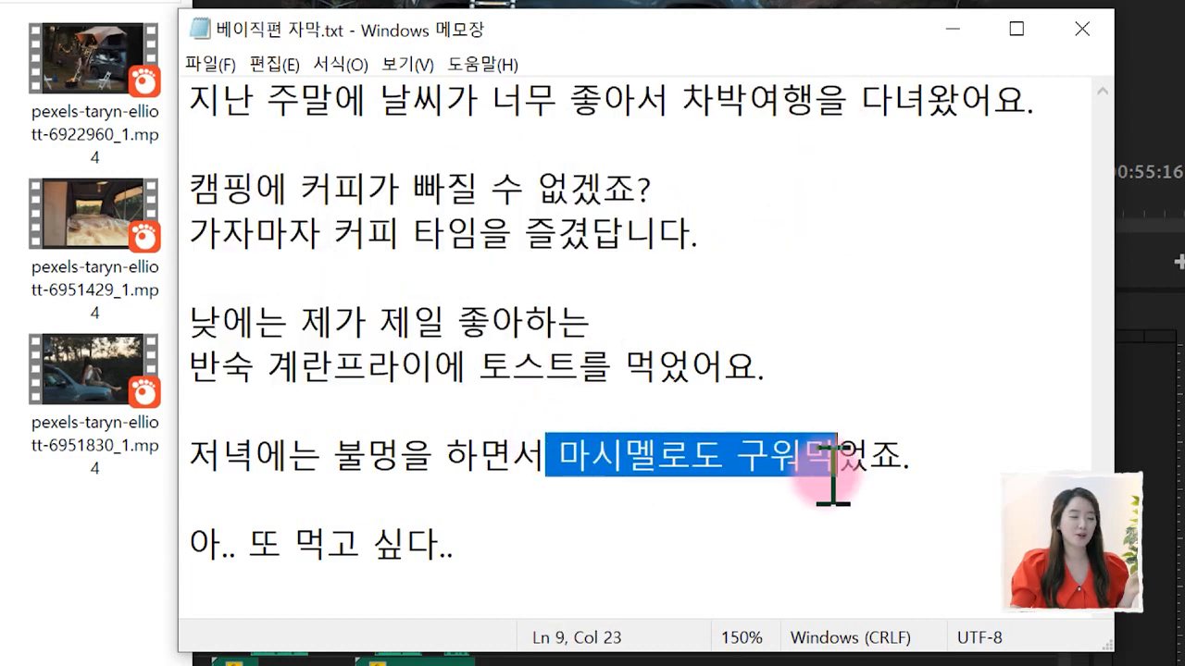
{"action": "left_click", "coordinate": [798, 515]}
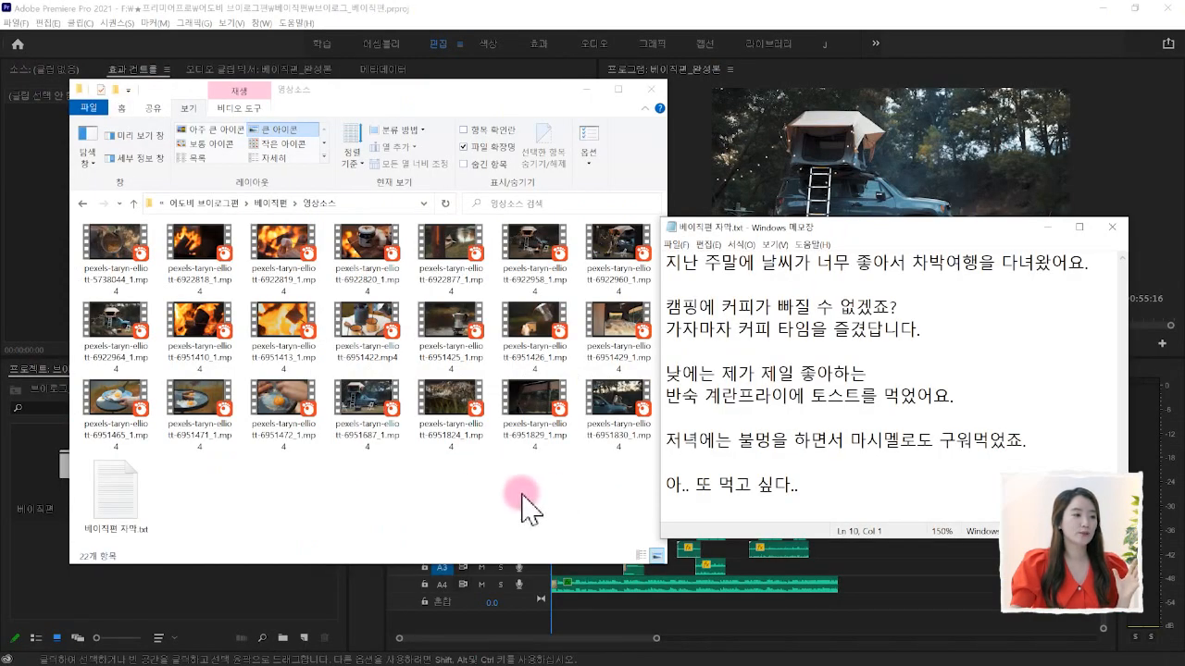
Create a new folder named 커피 inside the 영상소스 folder.
{"action": "left_click", "coordinate": [523, 507]}
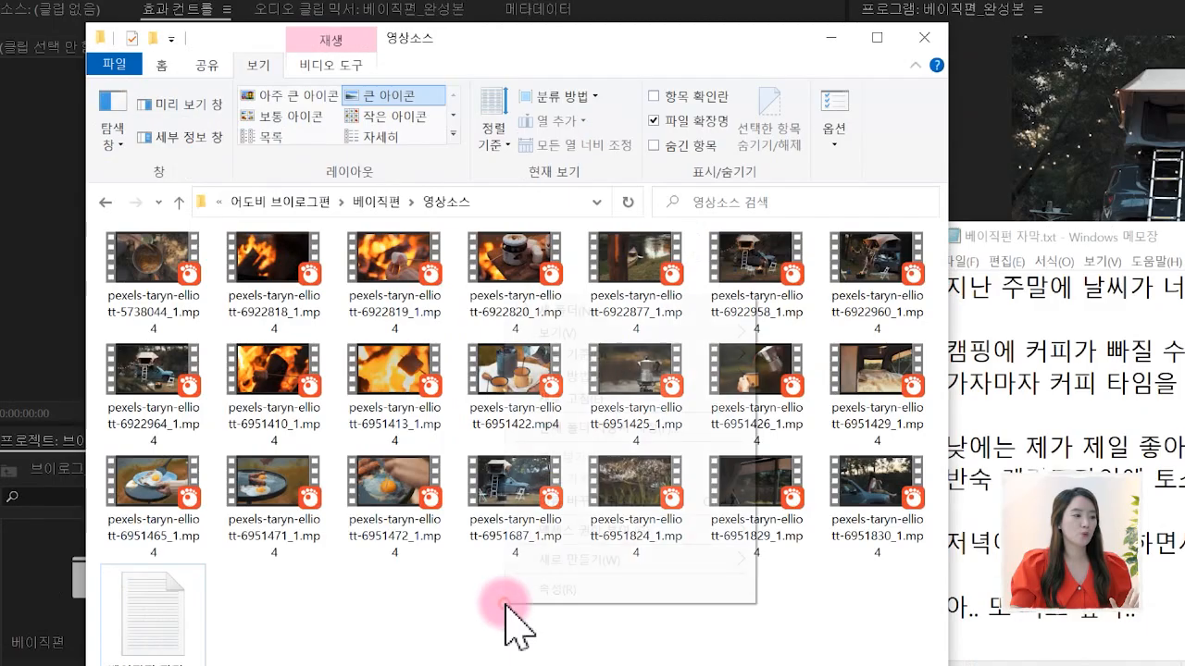
{"action": "right_click", "coordinate": [362, 495]}
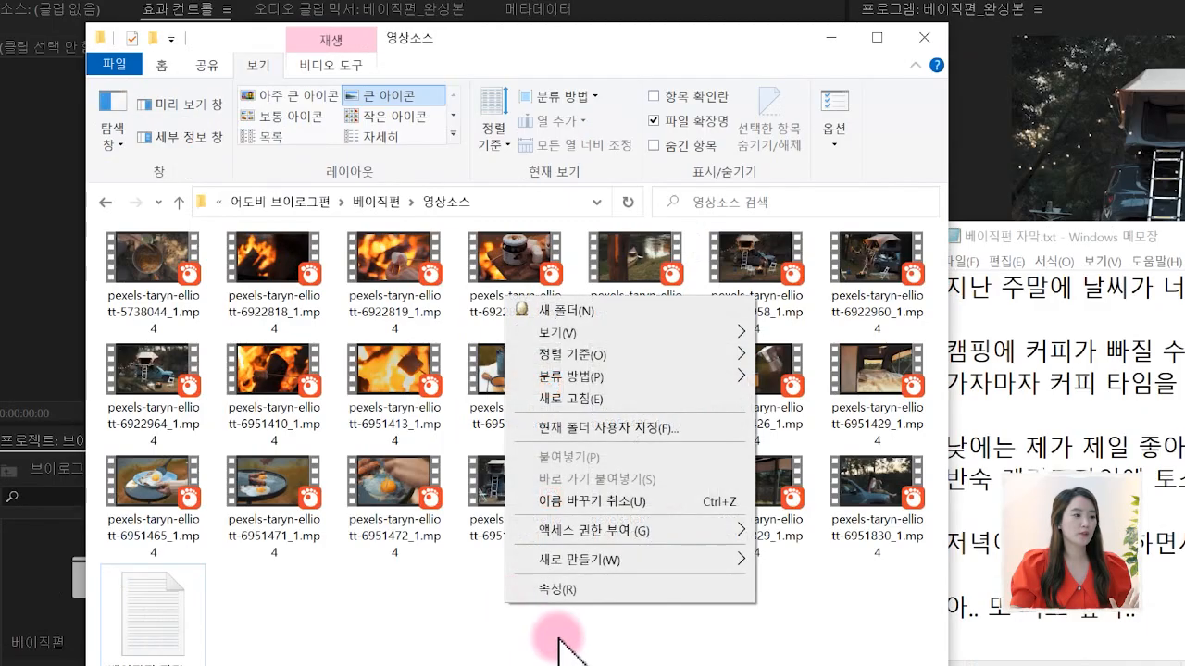
{"action": "left_click", "coordinate": [571, 315]}
{"action": "type", "text": "z"}
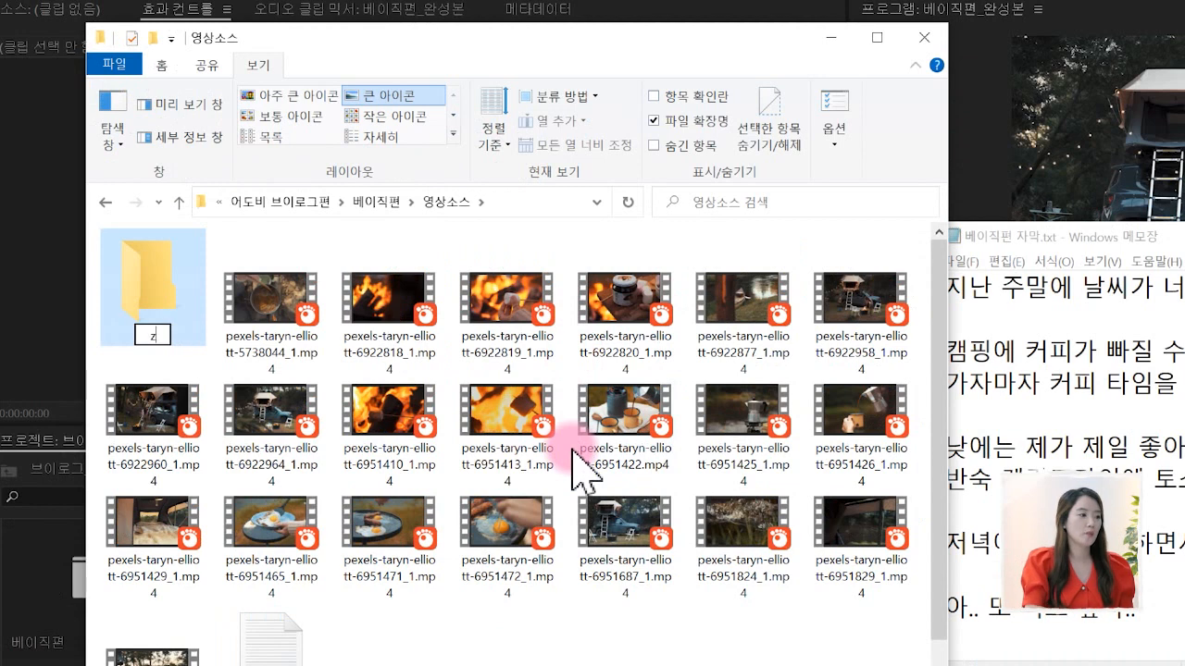
{"action": "type", "text": "커피"}
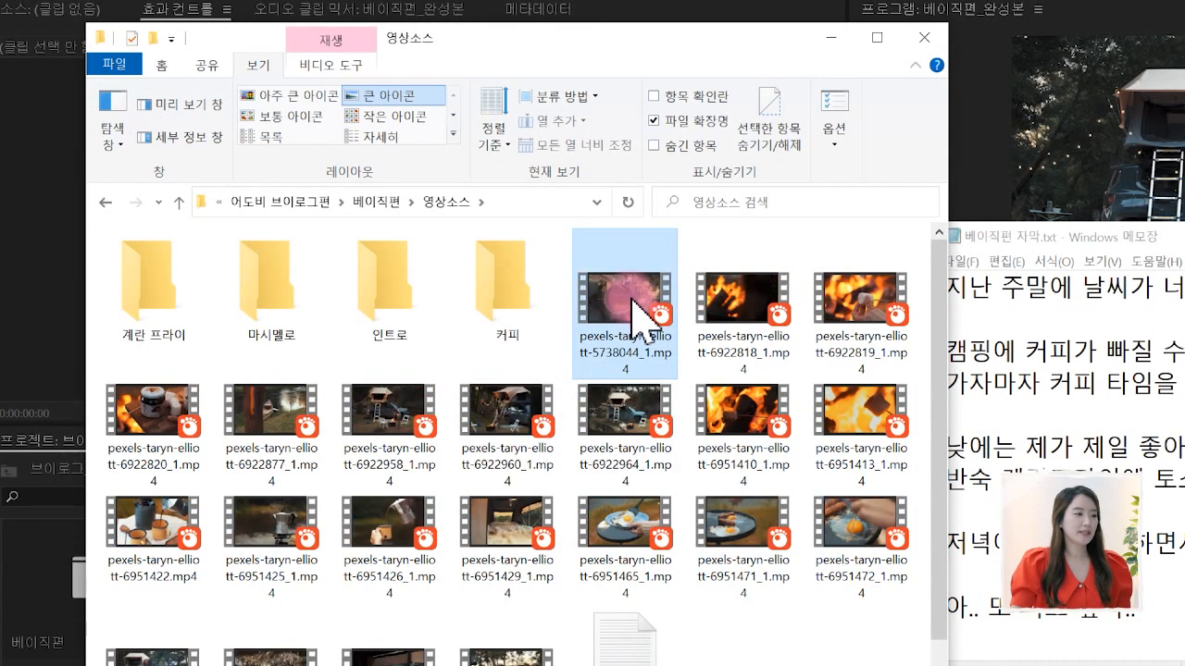
Move the coffee-pouring clip into the 커피 folder and the camping clips from 6922877 through 6922964 into the 인트로 folder.
{"action": "left_click_drag", "start_coordinate": [624, 300], "coordinate": [506, 319]}
{"action": "left_click", "coordinate": [586, 365]}
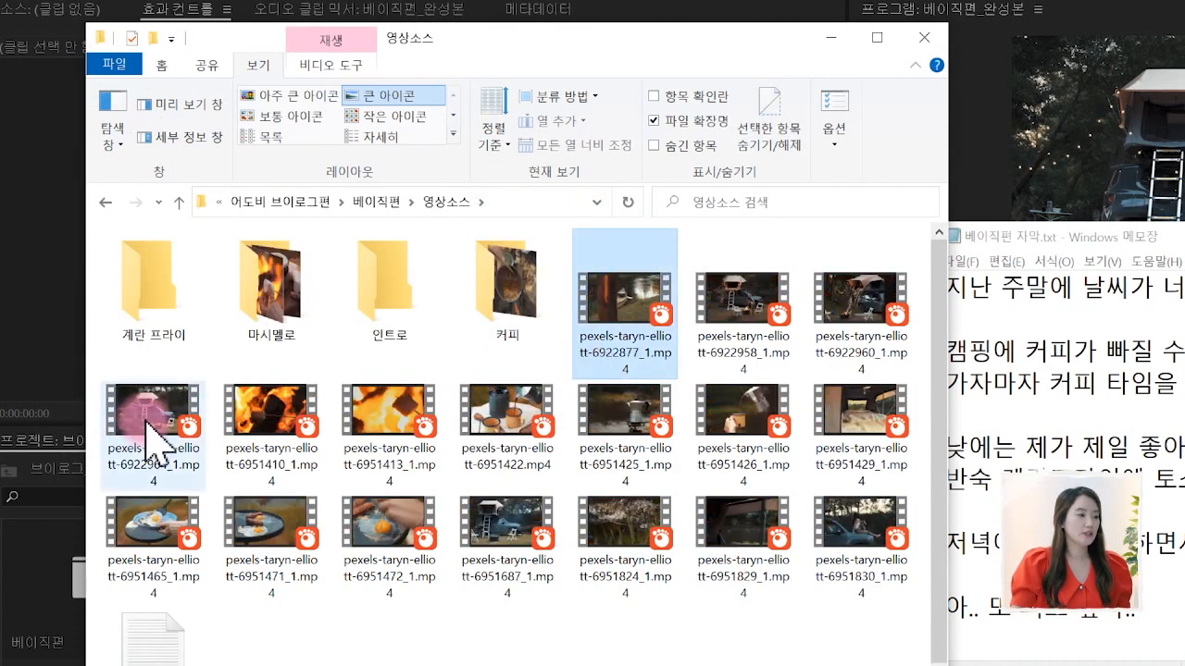
{"action": "left_click", "coordinate": [148, 423], "text": "shift"}
{"action": "left_click_drag", "start_coordinate": [148, 423], "coordinate": [389, 310]}
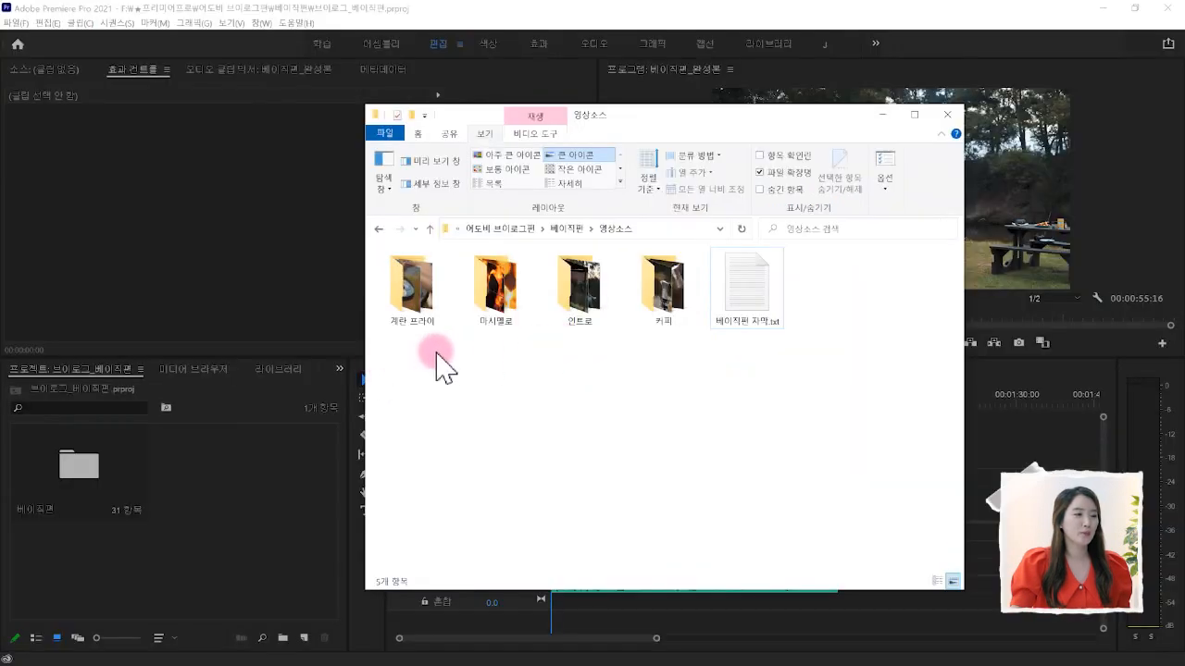
Import the 계란 프라이, 마시멜로, 인트로 and 커피 folders into the Premiere Pro project as bins.
{"action": "left_click_drag", "start_coordinate": [417, 350], "coordinate": [684, 343]}
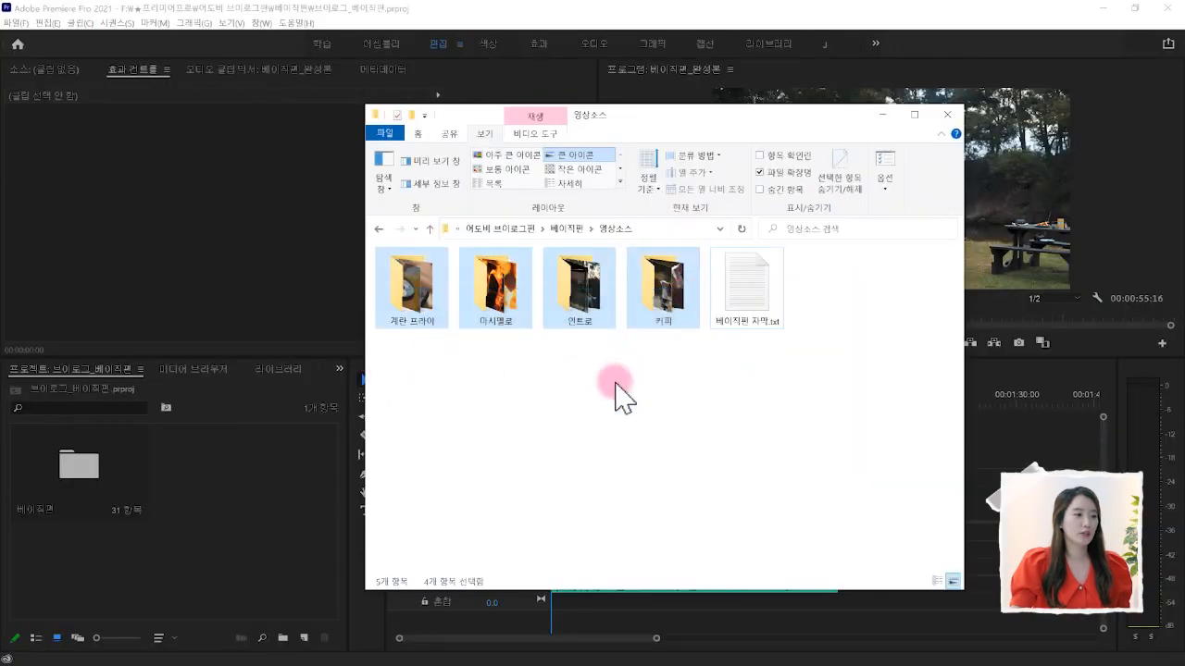
{"action": "left_click", "coordinate": [421, 375]}
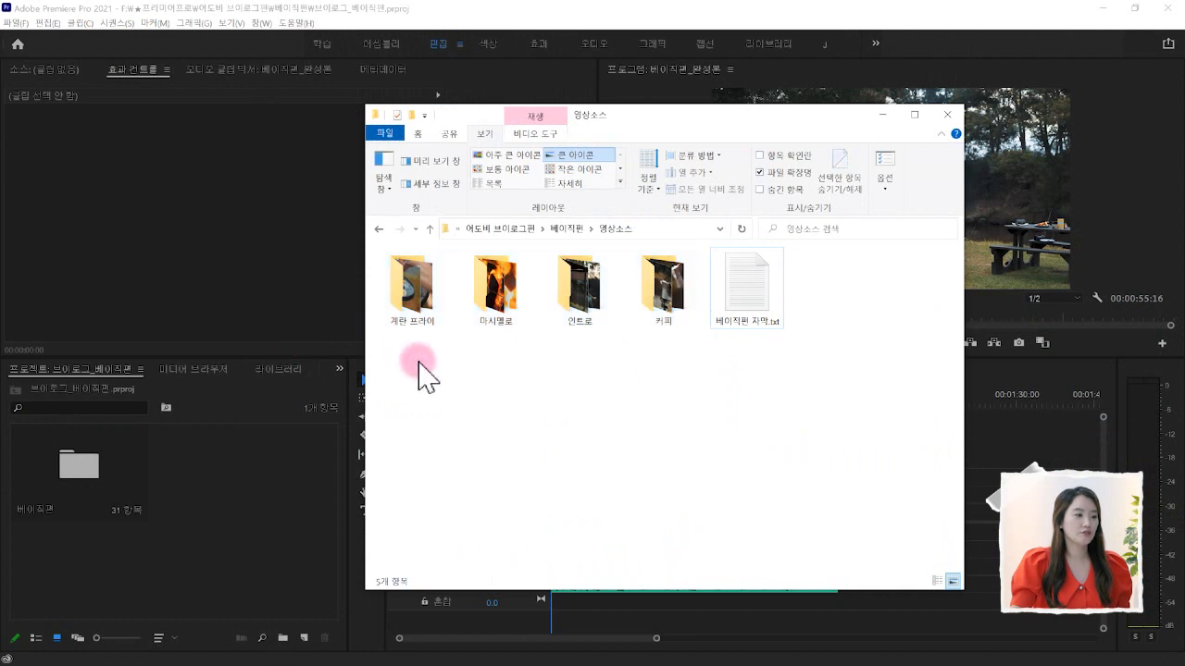
{"action": "left_click_drag", "start_coordinate": [408, 351], "coordinate": [261, 552]}
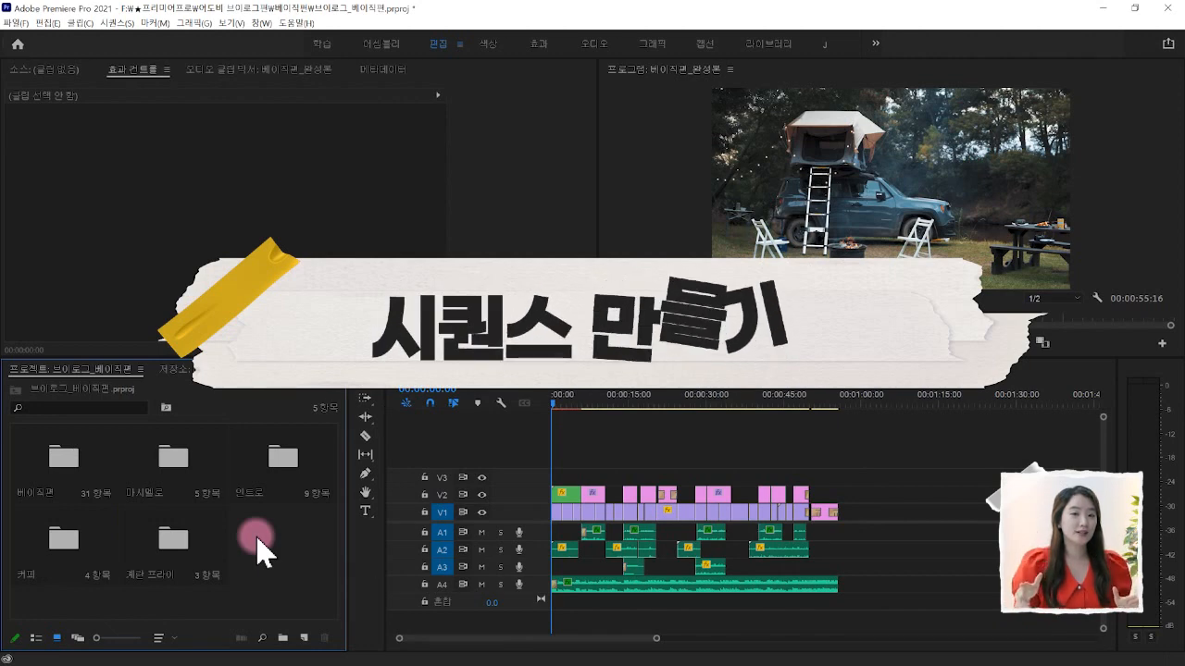
Start a new sequence and choose the DSLR 1080p24 preset from the Digital SLR 1080p group.
{"action": "left_click", "coordinate": [15, 23]}
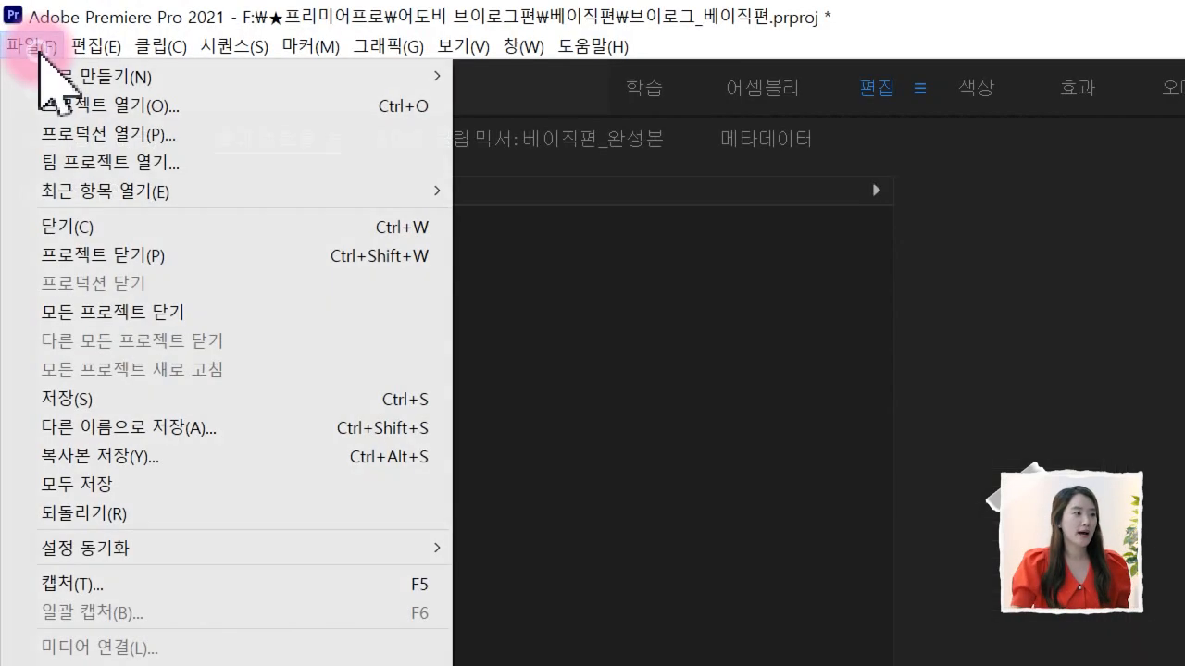
{"action": "mouse_move", "coordinate": [19, 39]}
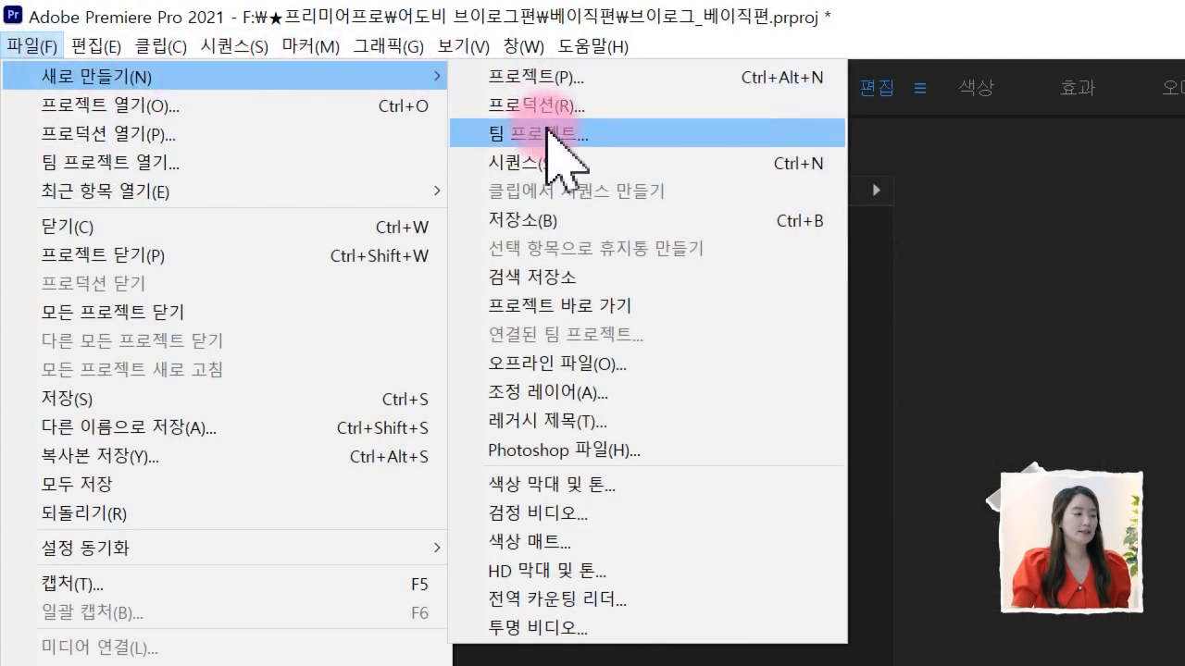
{"action": "left_click", "coordinate": [554, 166]}
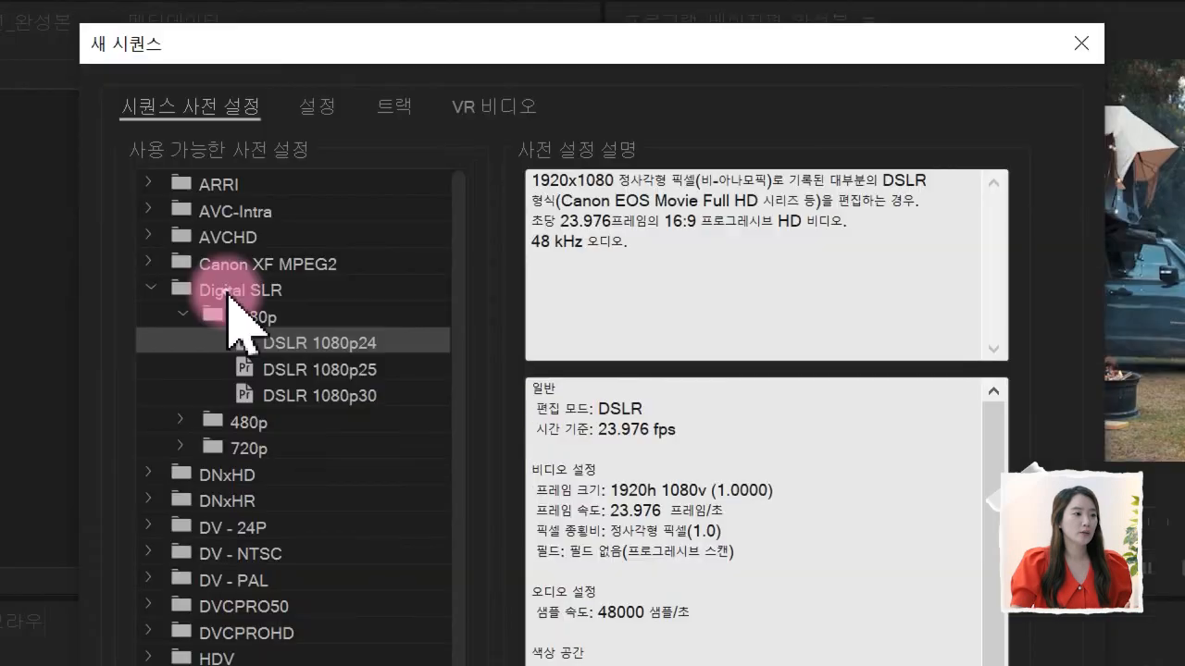
{"action": "left_click", "coordinate": [323, 185]}
{"action": "left_click", "coordinate": [322, 184]}
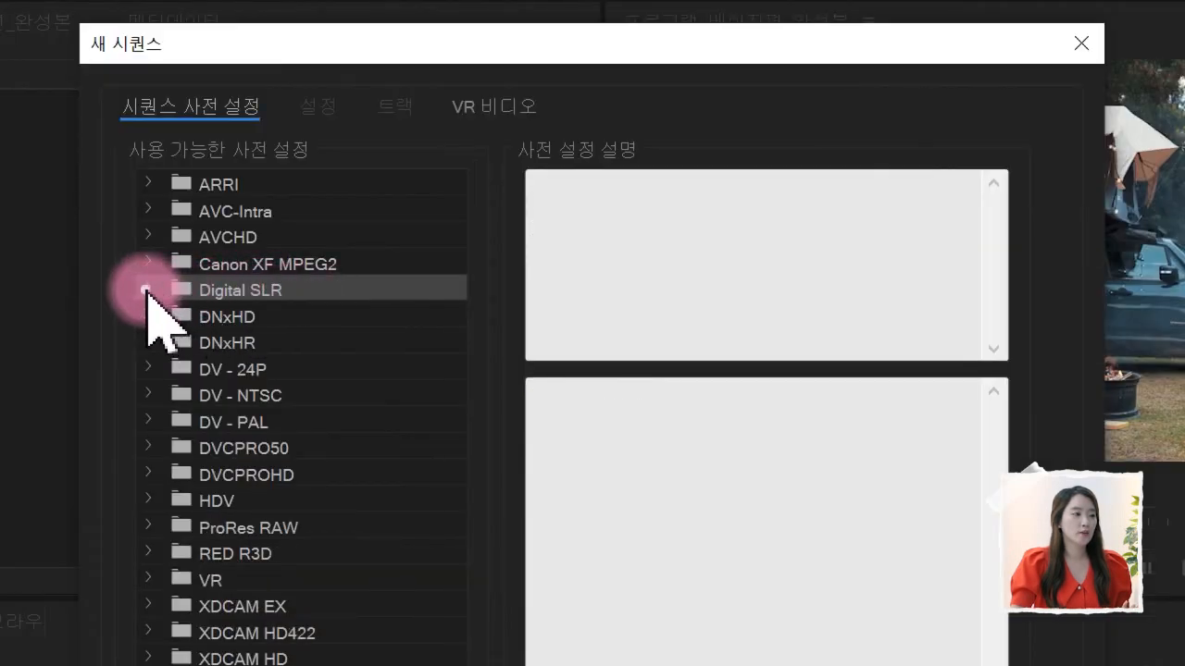
{"action": "left_click", "coordinate": [147, 289]}
{"action": "left_click", "coordinate": [185, 316]}
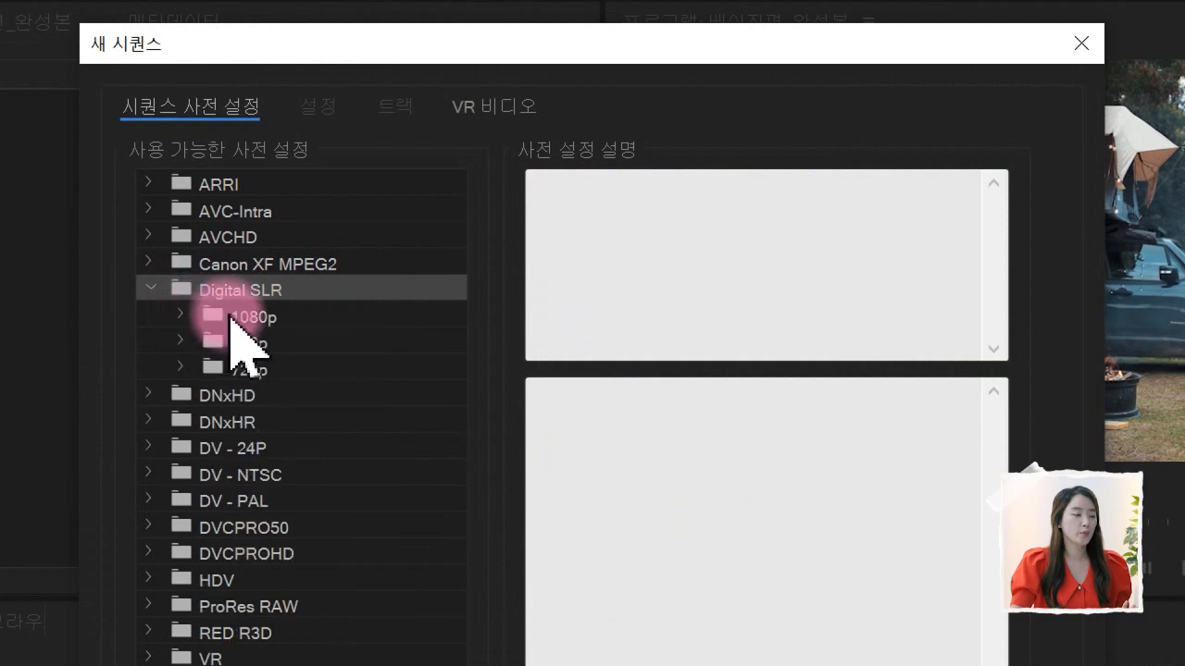
{"action": "left_click", "coordinate": [233, 318]}
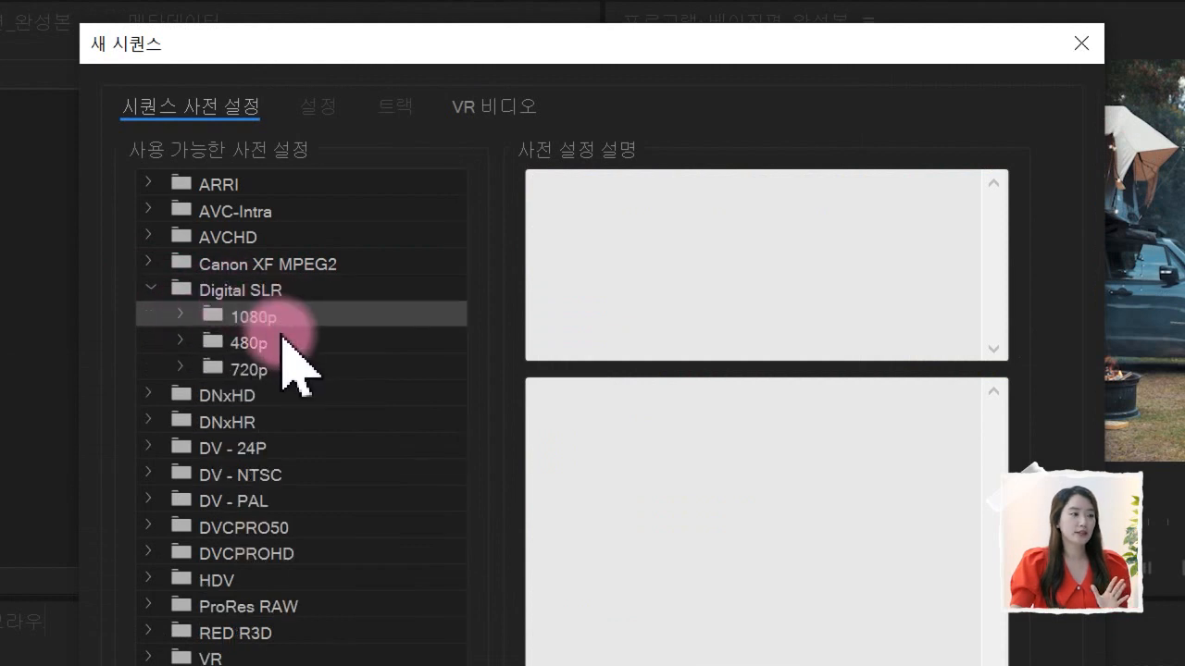
{"action": "left_click", "coordinate": [182, 316]}
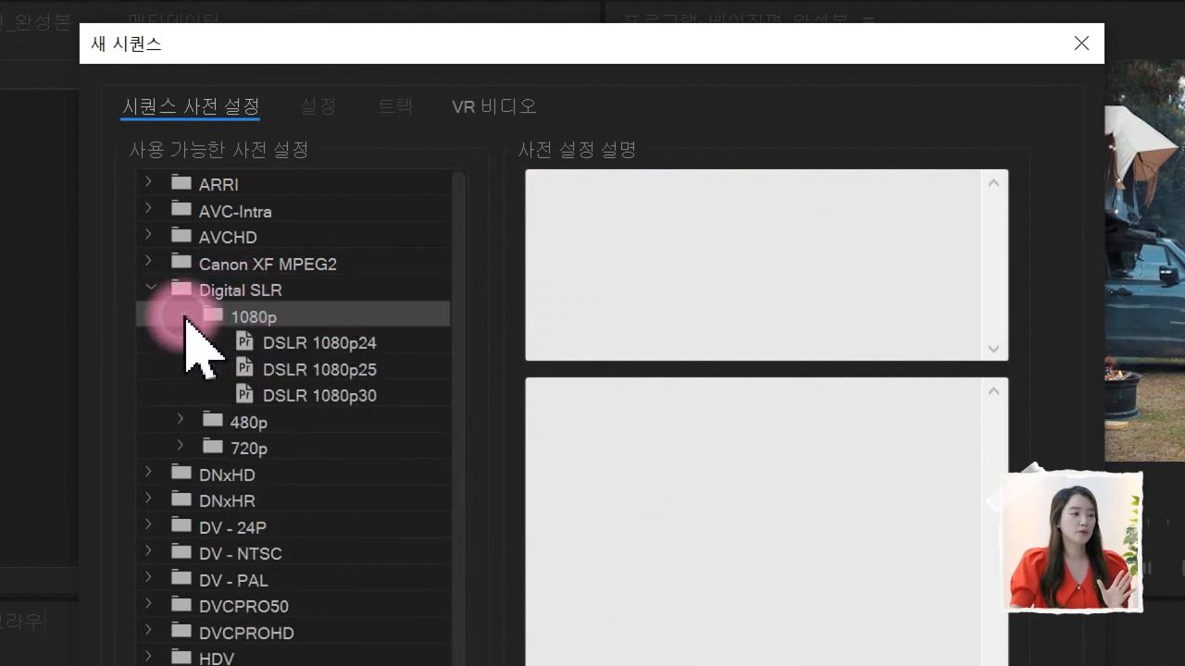
{"action": "left_click", "coordinate": [363, 345]}
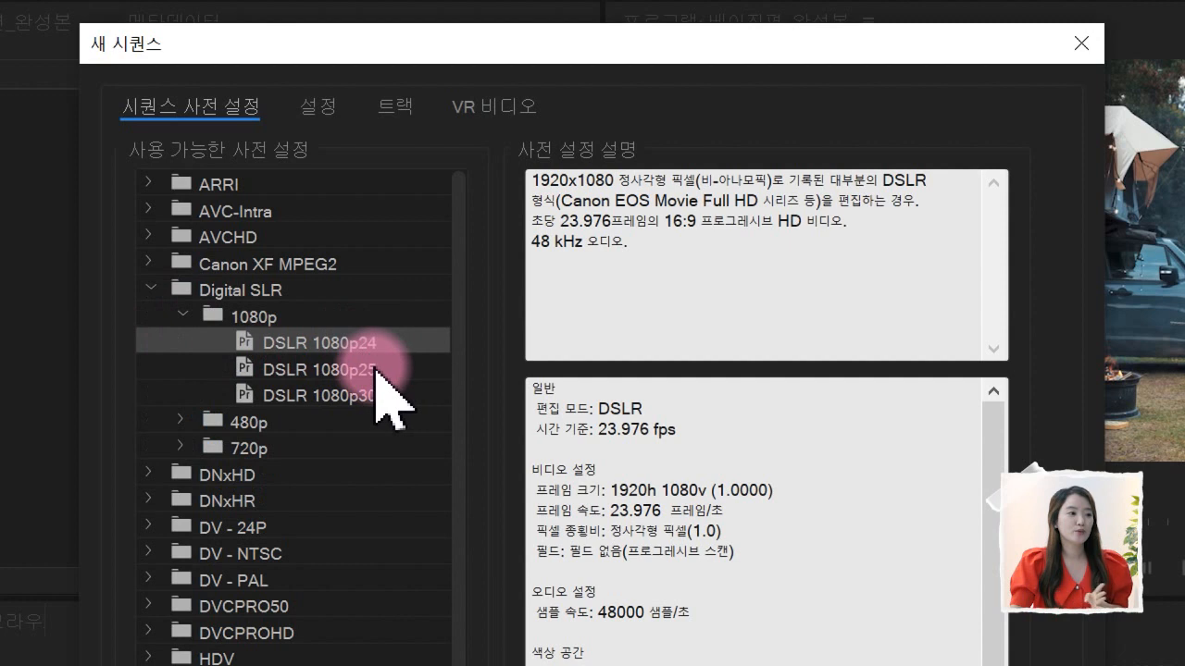
Examine the DSLR 1080p25 and DSLR 1080p30 preset descriptions and return to the DSLR 1080p24 preset.
{"action": "left_click", "coordinate": [371, 369]}
{"action": "left_click", "coordinate": [366, 397]}
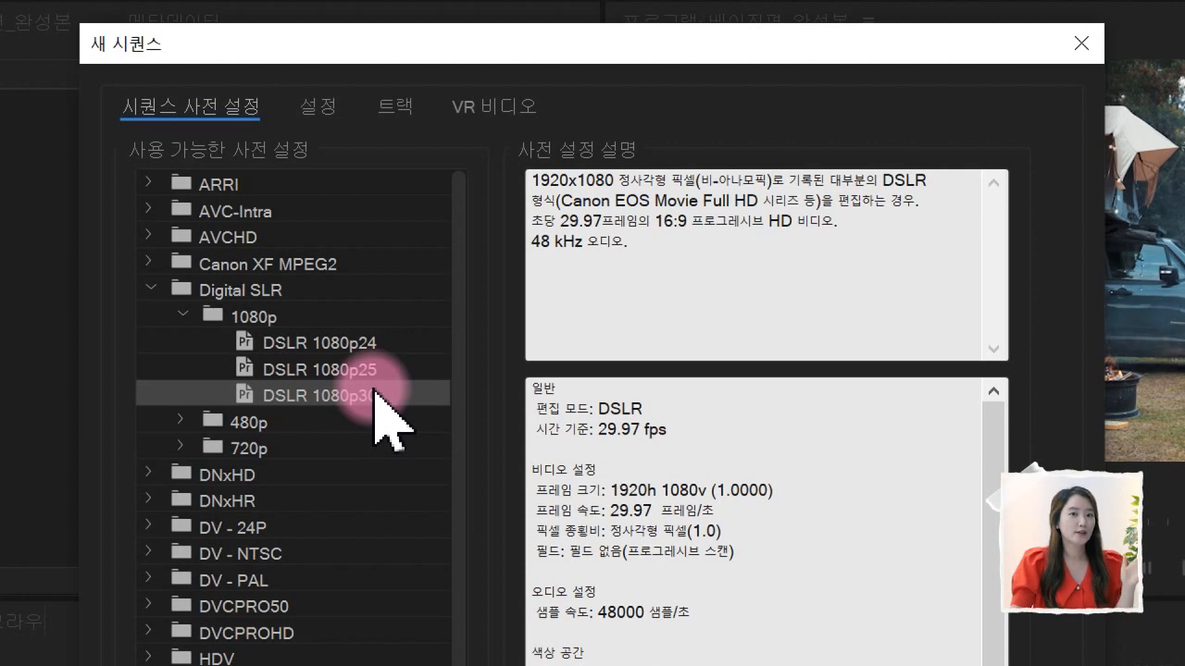
{"action": "left_click", "coordinate": [372, 343]}
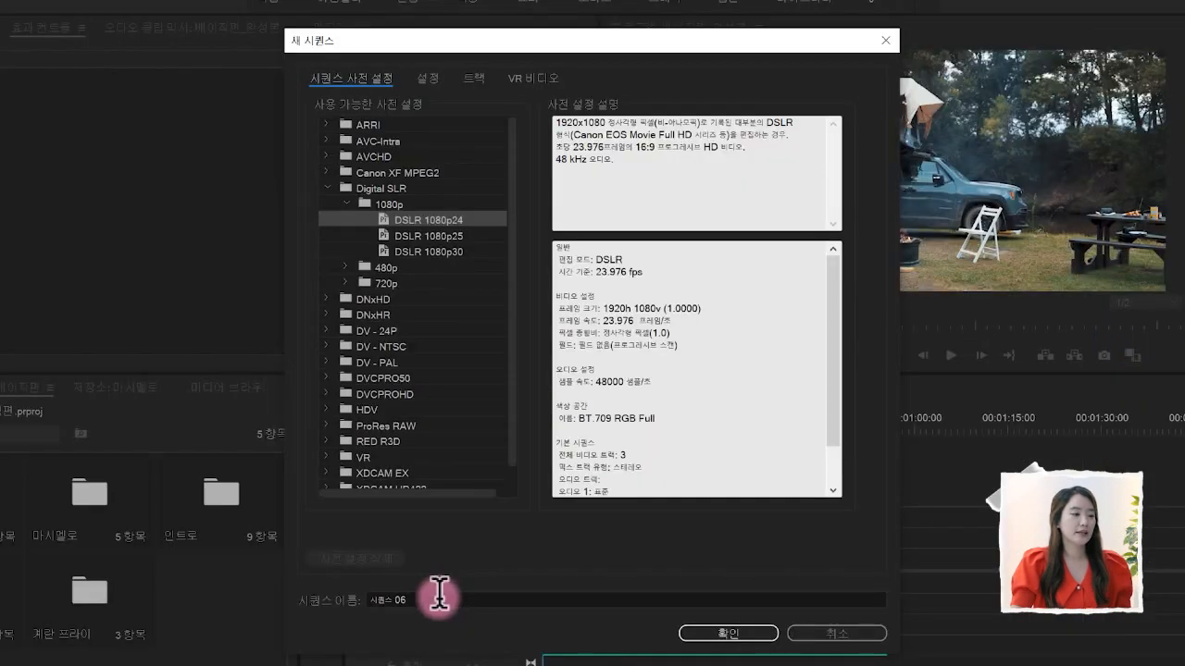
Name the new sequence 브이로그 and create it.
{"action": "left_click", "coordinate": [439, 597]}
{"action": "type", "text": "브이로그"}
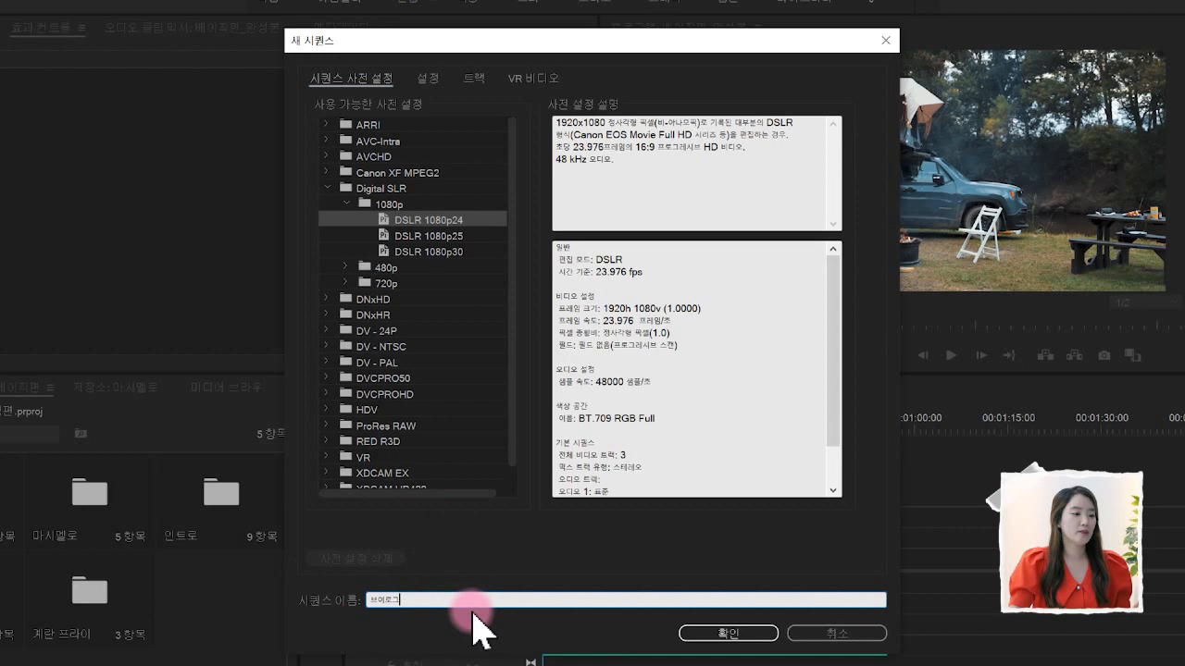
{"action": "left_click", "coordinate": [731, 633]}
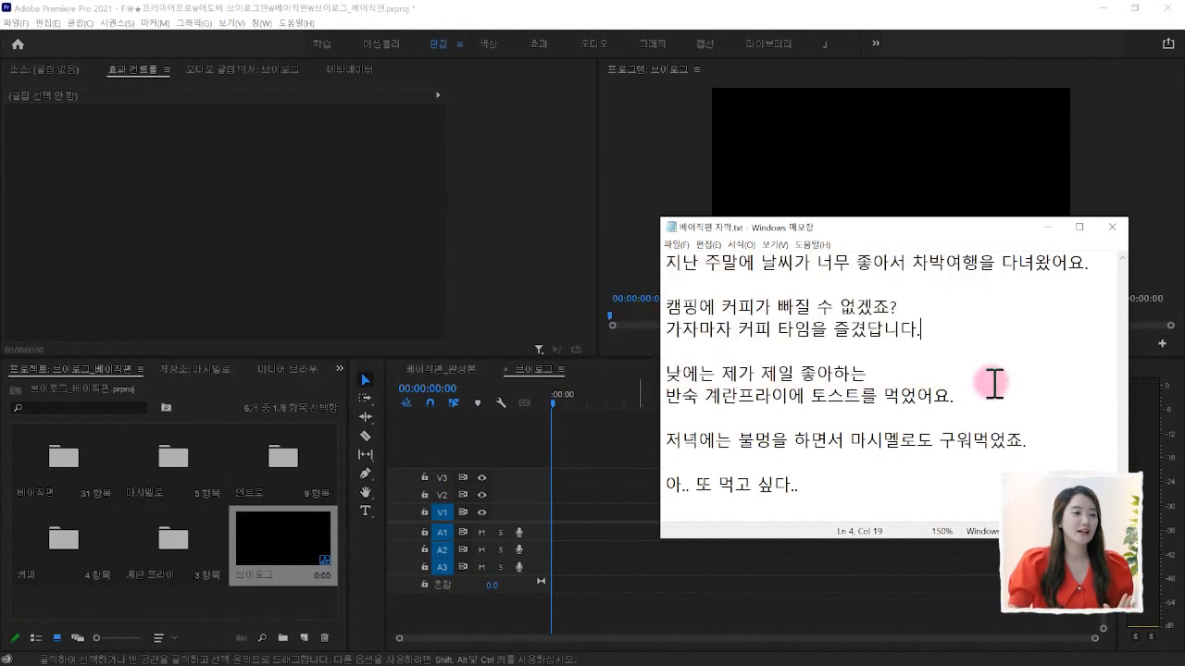
Check the two coffee lines in the subtitle script and open the project's 커피 bin.
{"action": "left_click_drag", "start_coordinate": [940, 327], "coordinate": [975, 328]}
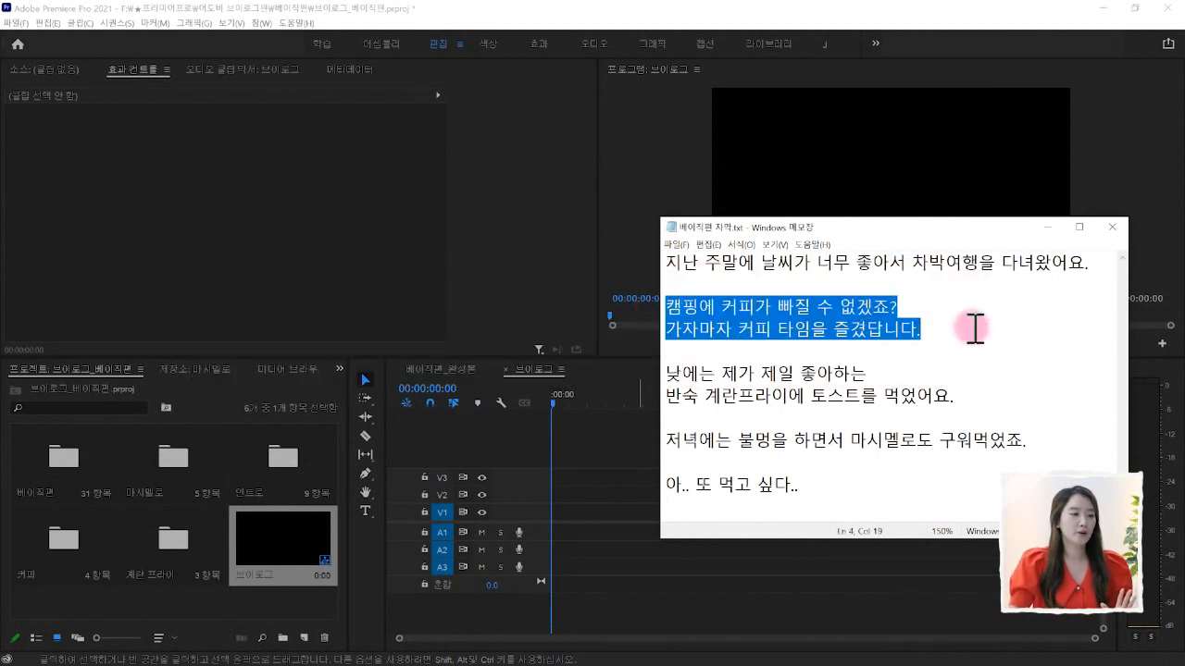
{"action": "left_click", "coordinate": [237, 605]}
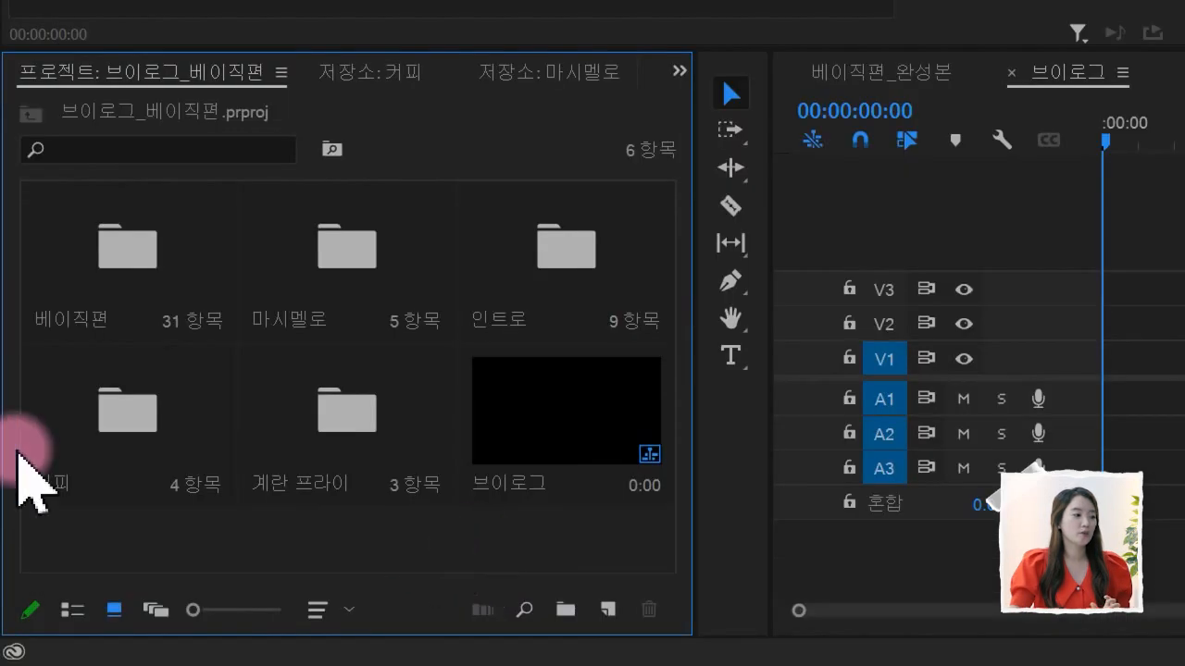
{"action": "double_click", "coordinate": [115, 405]}
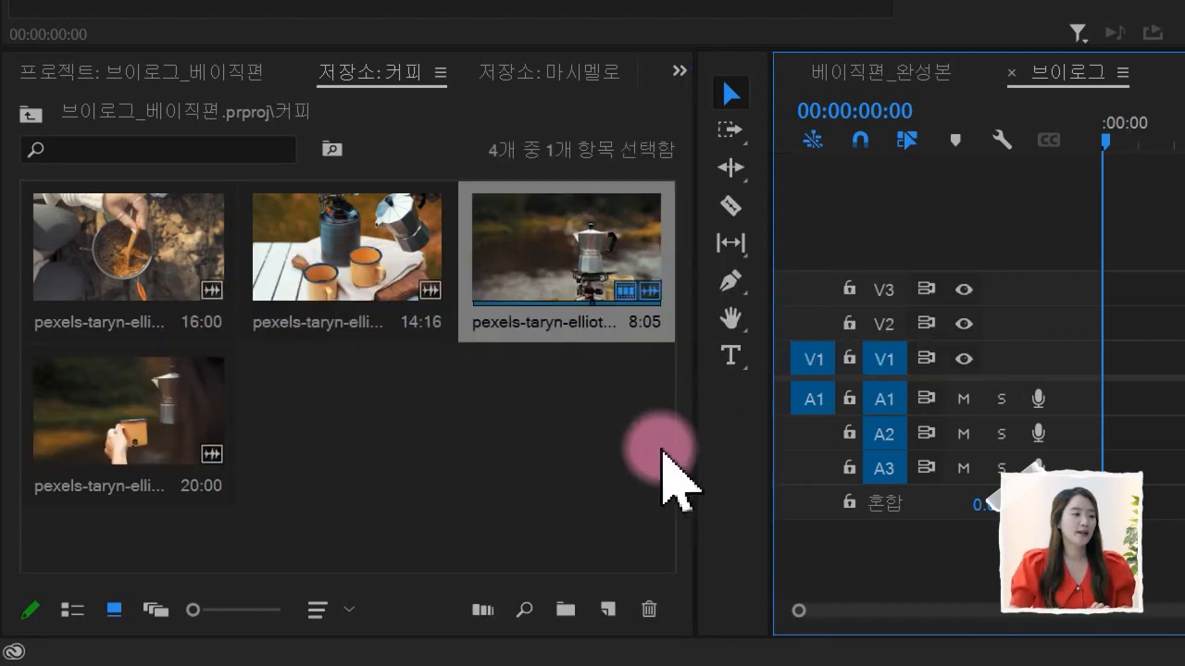
Place the 8:05 moka pot clip on track V1 at about 27 seconds, keeping the existing sequence settings.
{"action": "left_click", "coordinate": [661, 478]}
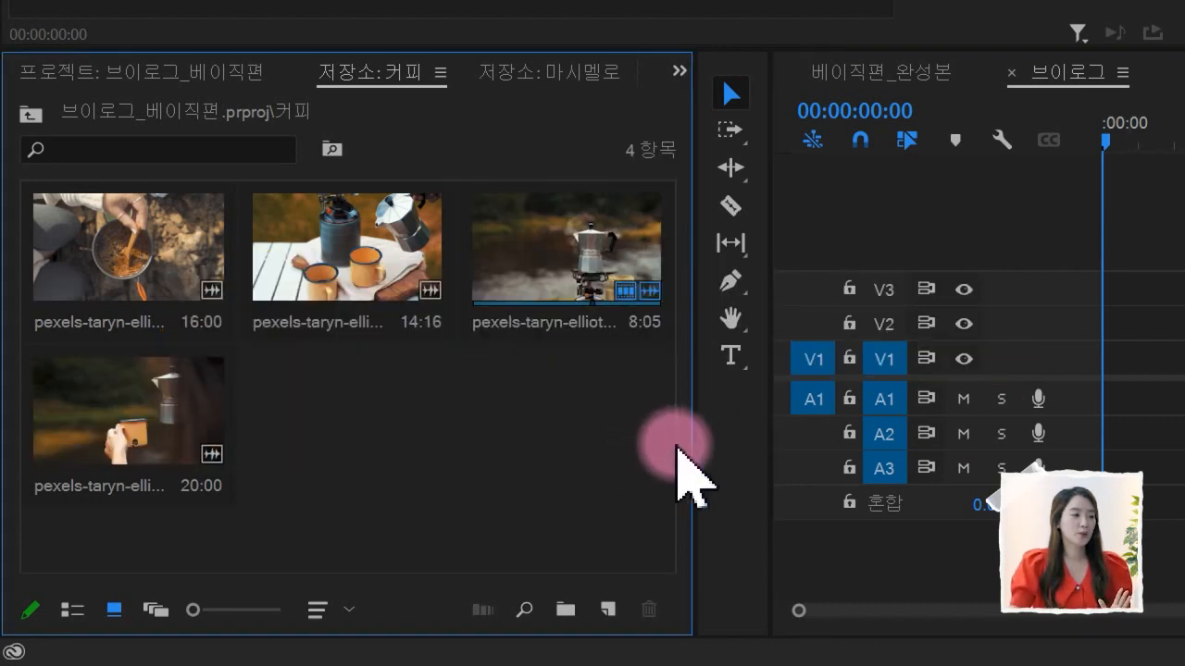
{"action": "left_click", "coordinate": [585, 298]}
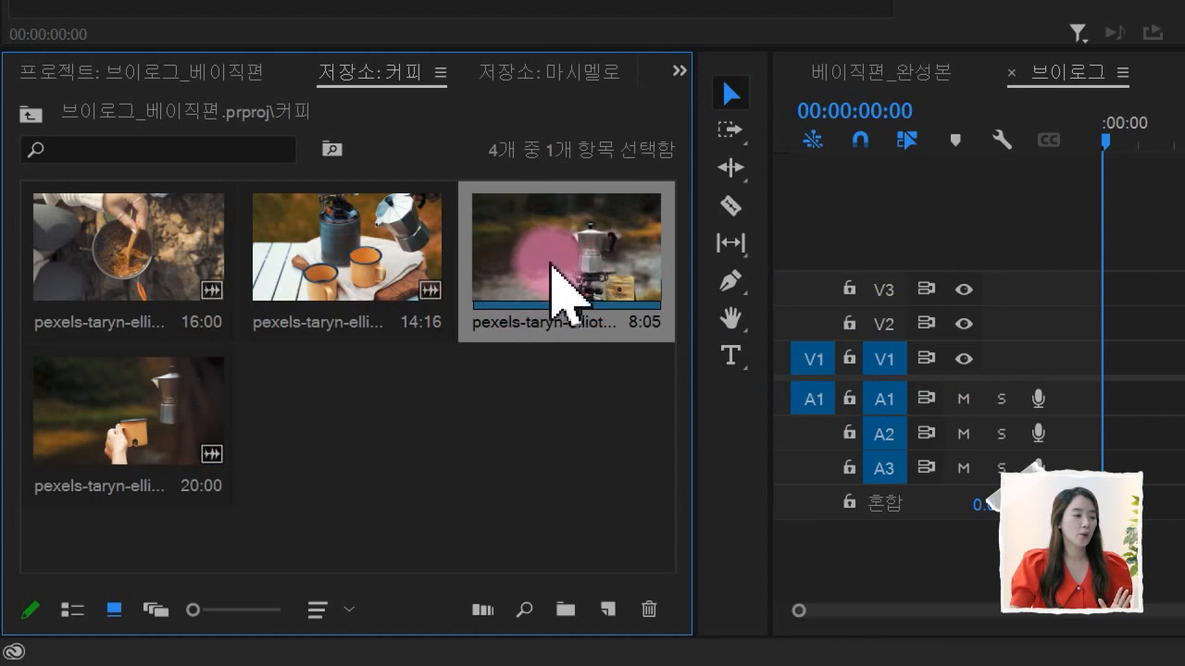
{"action": "left_click_drag", "start_coordinate": [552, 269], "coordinate": [1149, 344]}
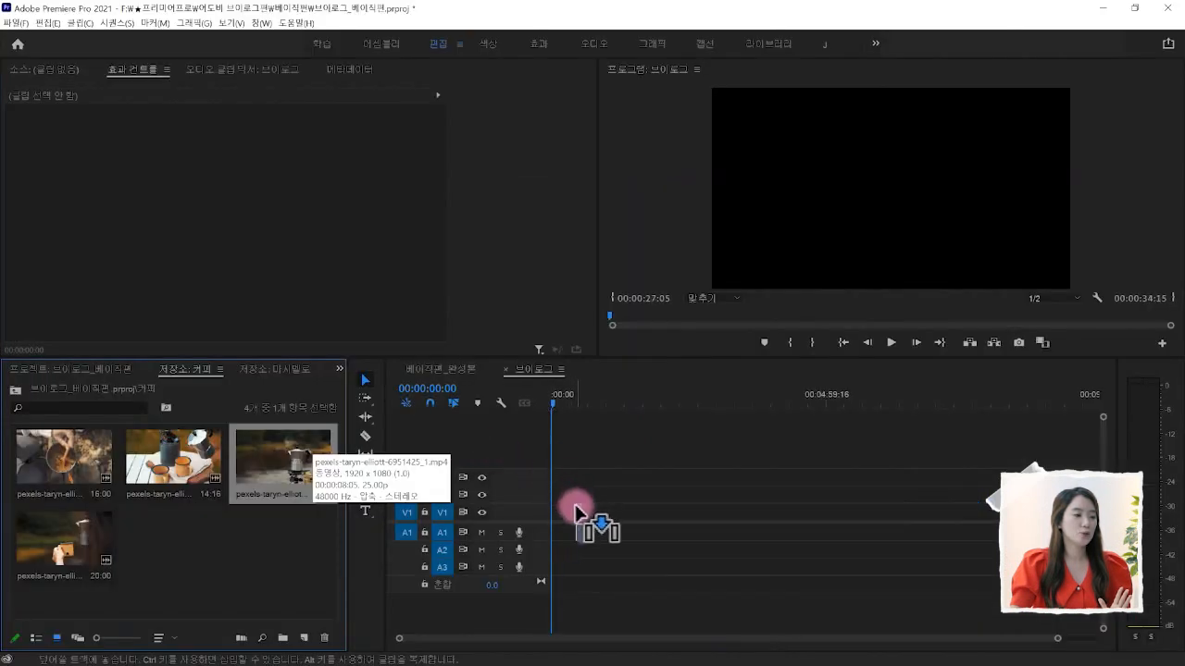
{"action": "left_click_drag", "start_coordinate": [578, 508], "coordinate": [577, 508]}
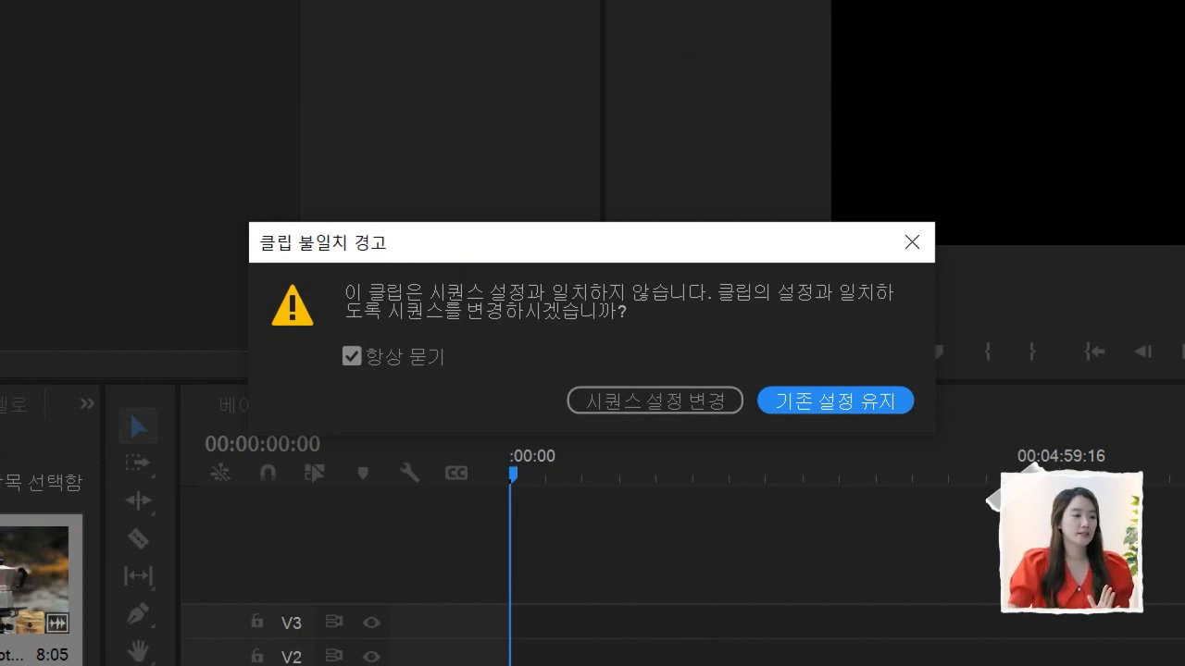
{"action": "left_click", "coordinate": [863, 400]}
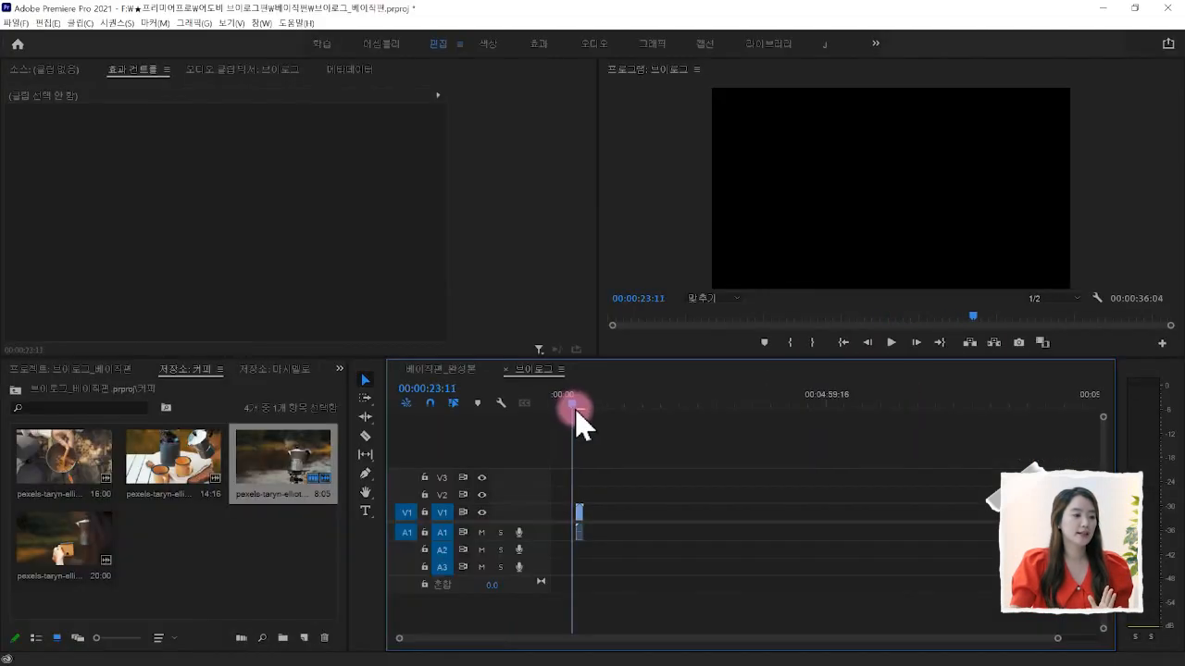
Enlarge the timeline around the moka pot clip on V1 and scrub through its footage.
{"action": "left_click_drag", "start_coordinate": [577, 422], "coordinate": [586, 425]}
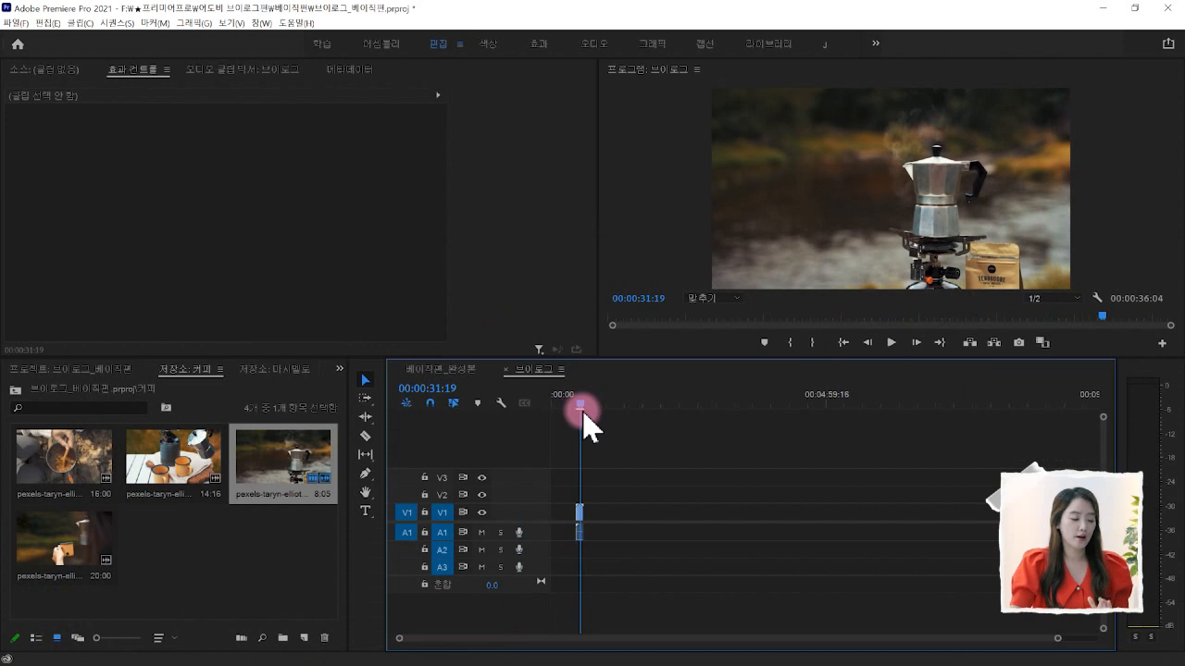
{"action": "left_click_drag", "start_coordinate": [629, 474], "coordinate": [531, 564]}
{"action": "left_click", "coordinate": [652, 535]}
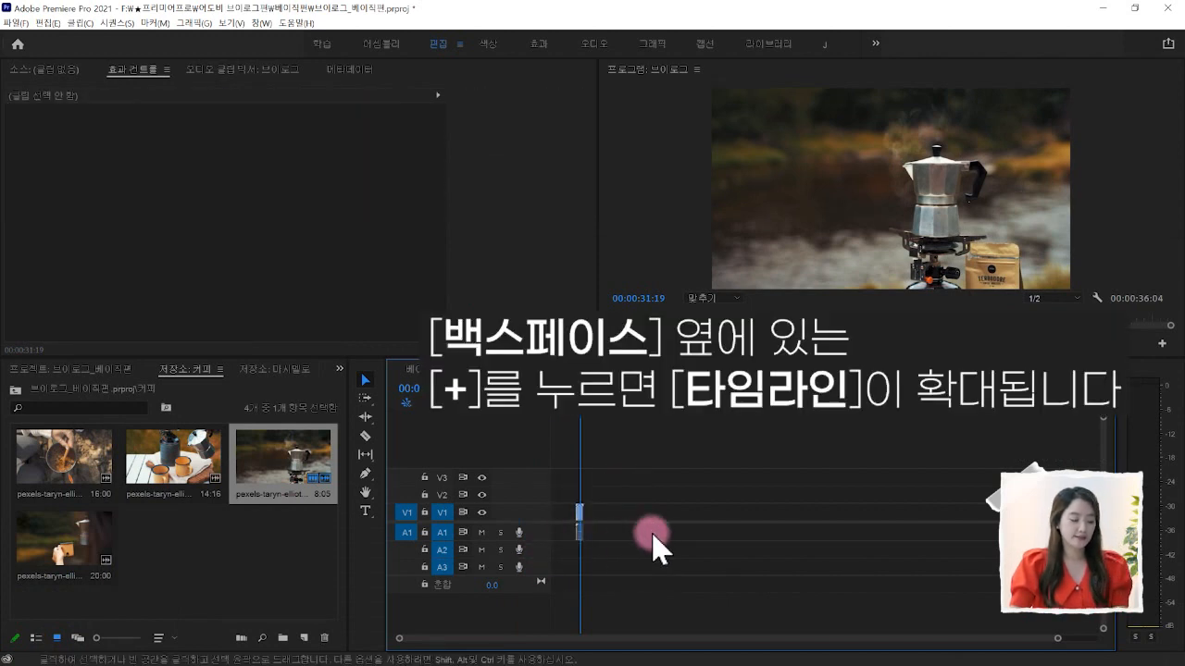
{"action": "key", "text": "equal"}
{"action": "key", "text": "equal"}
{"action": "key", "text": "equal"}
{"action": "key", "text": "equal"}
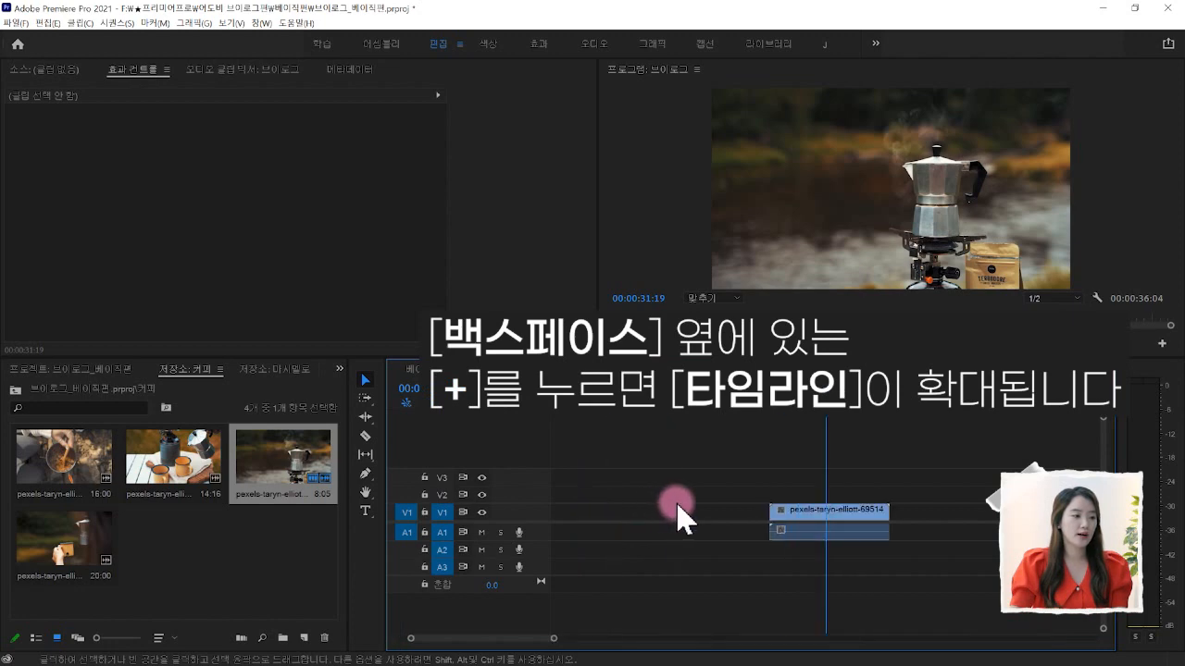
{"action": "left_click_drag", "start_coordinate": [781, 412], "coordinate": [892, 437]}
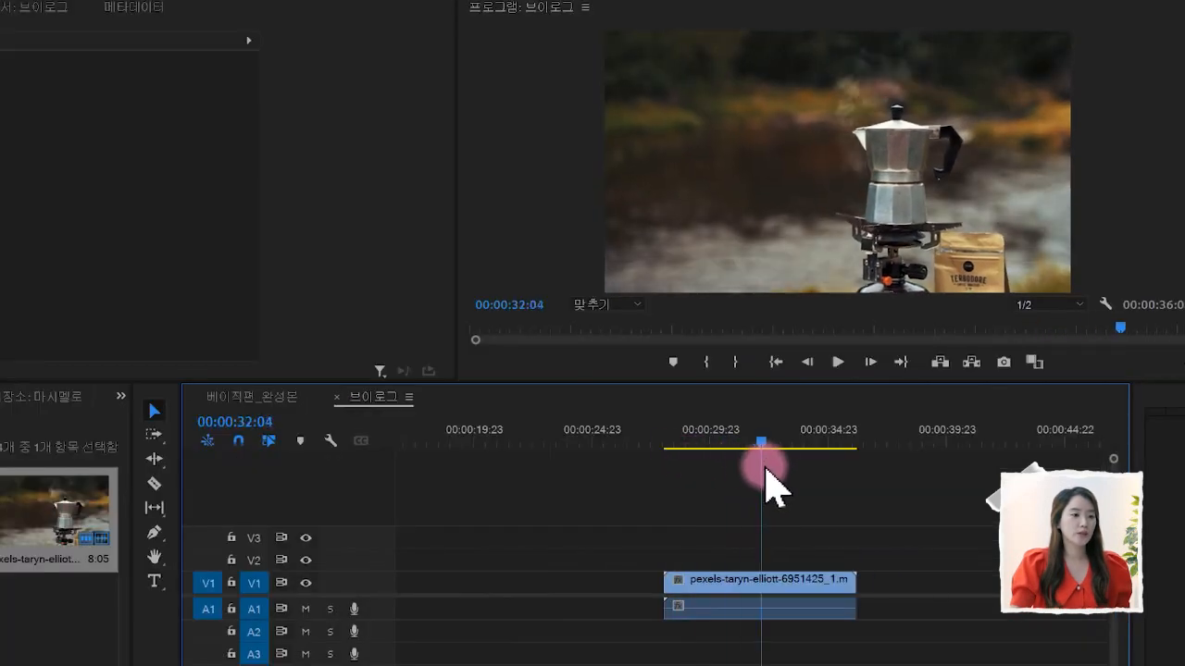
{"action": "left_click_drag", "start_coordinate": [832, 469], "coordinate": [746, 504]}
Trim the moka pot clip inward from both ends and extend both ends back to its full length.
{"action": "left_click", "coordinate": [815, 611]}
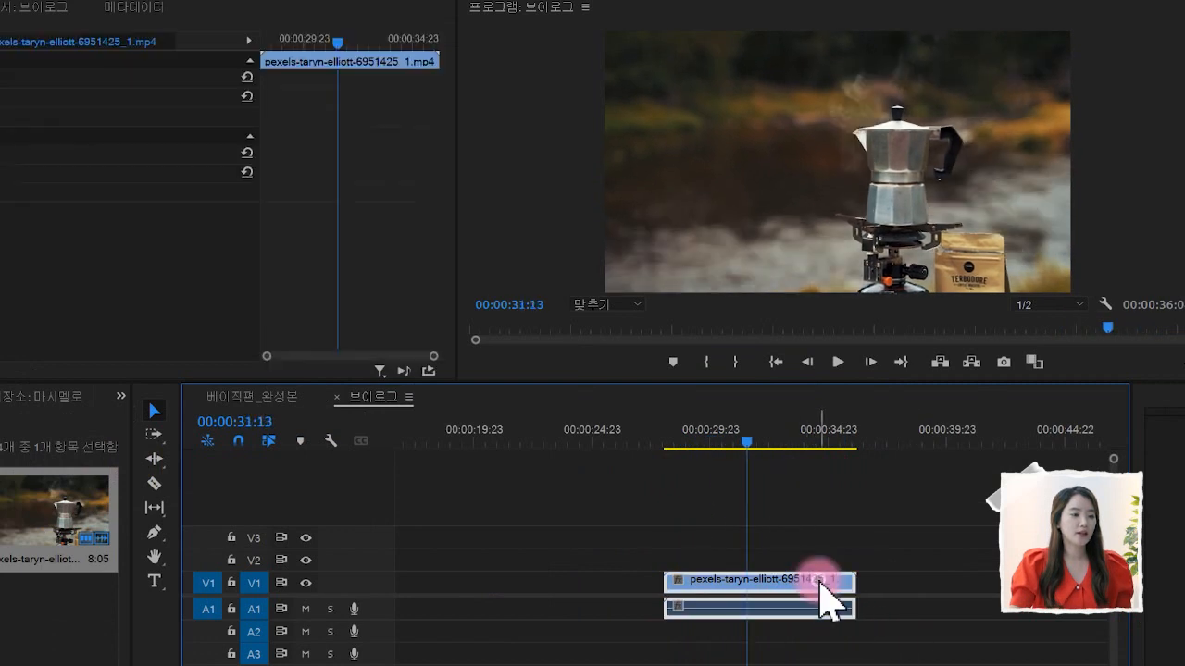
{"action": "left_click_drag", "start_coordinate": [850, 583], "coordinate": [798, 588]}
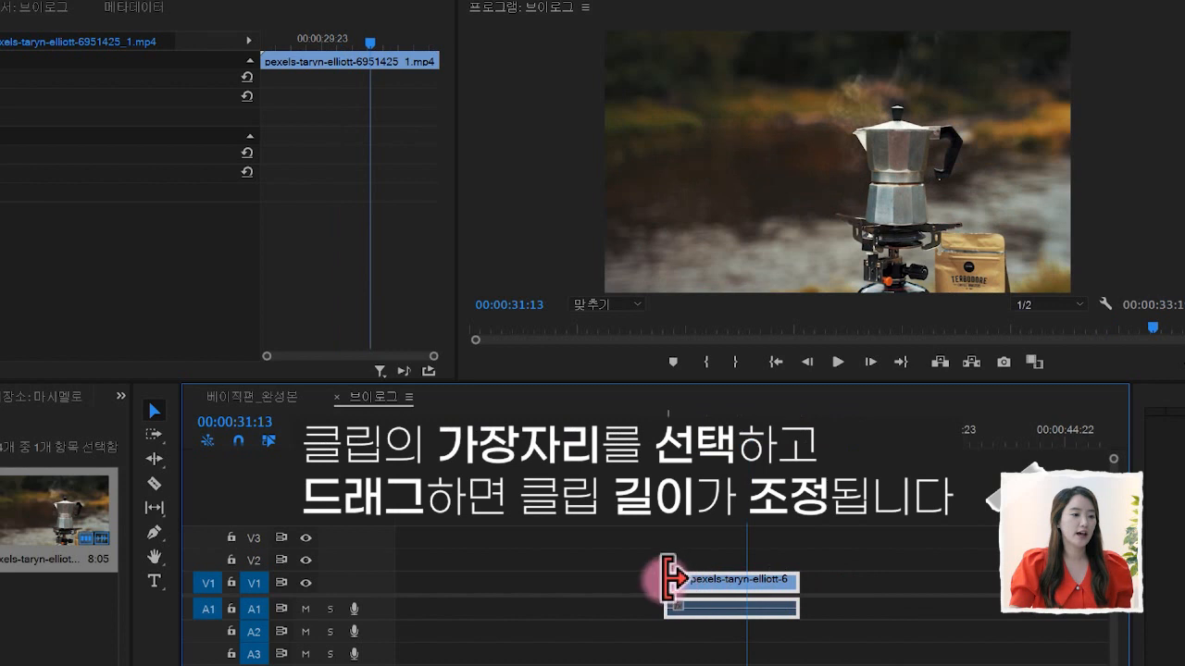
{"action": "left_click_drag", "start_coordinate": [668, 581], "coordinate": [731, 582]}
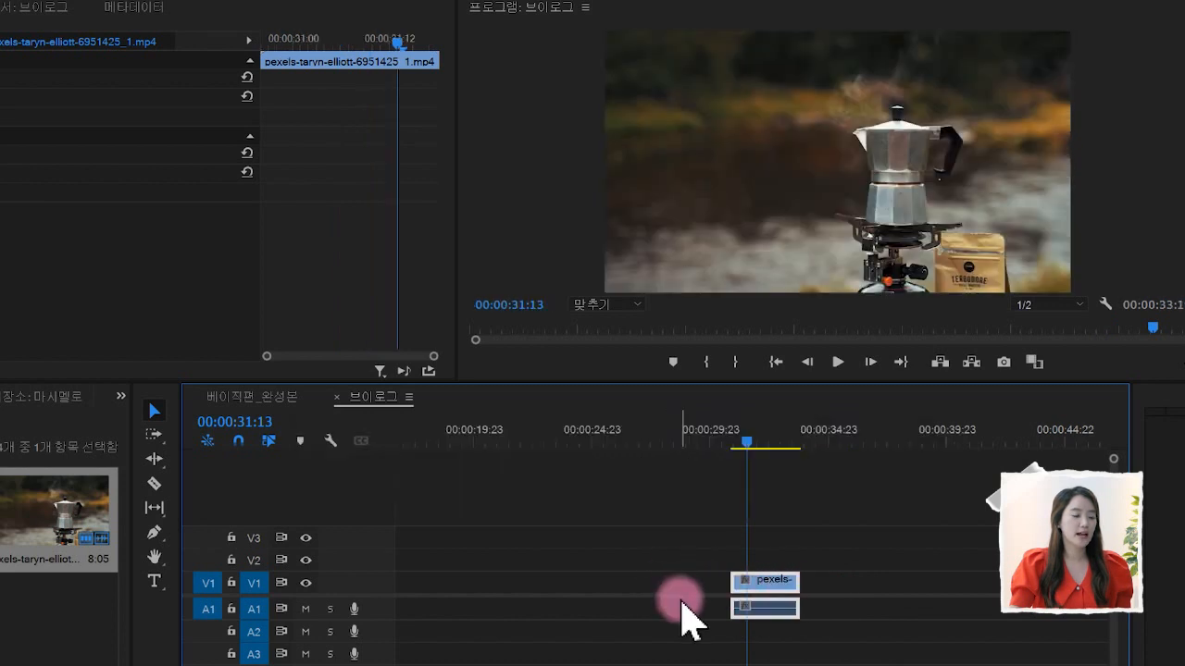
{"action": "left_click_drag", "start_coordinate": [796, 587], "coordinate": [856, 590]}
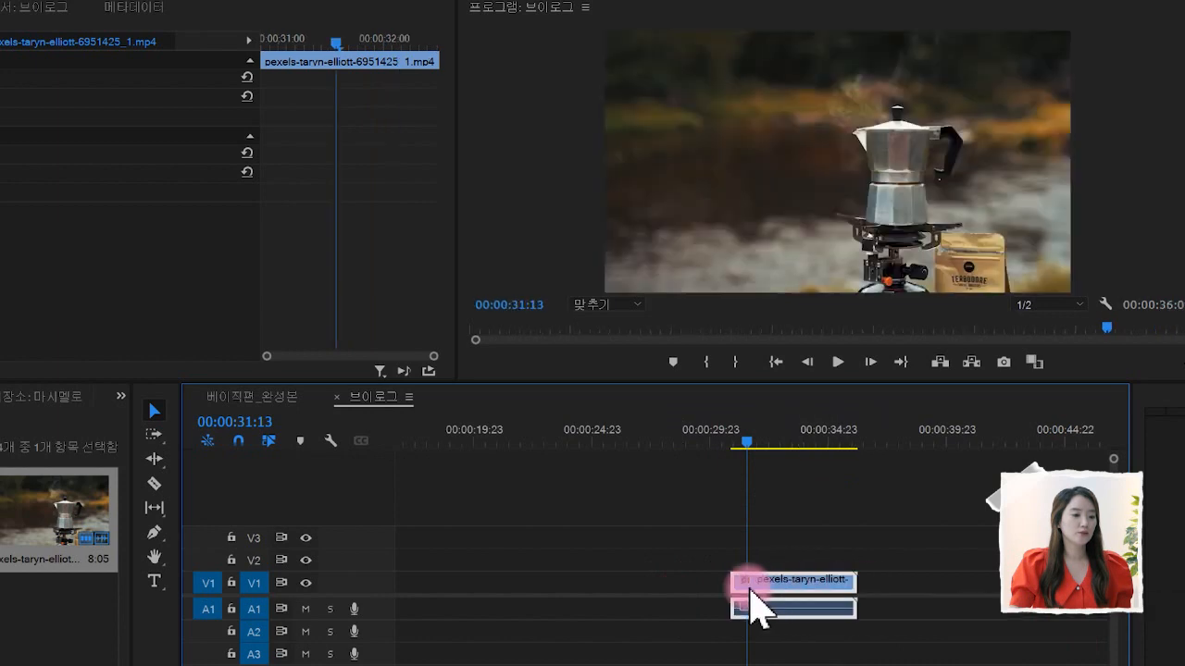
{"action": "left_click_drag", "start_coordinate": [737, 580], "coordinate": [664, 580]}
{"action": "left_click", "coordinate": [751, 463]}
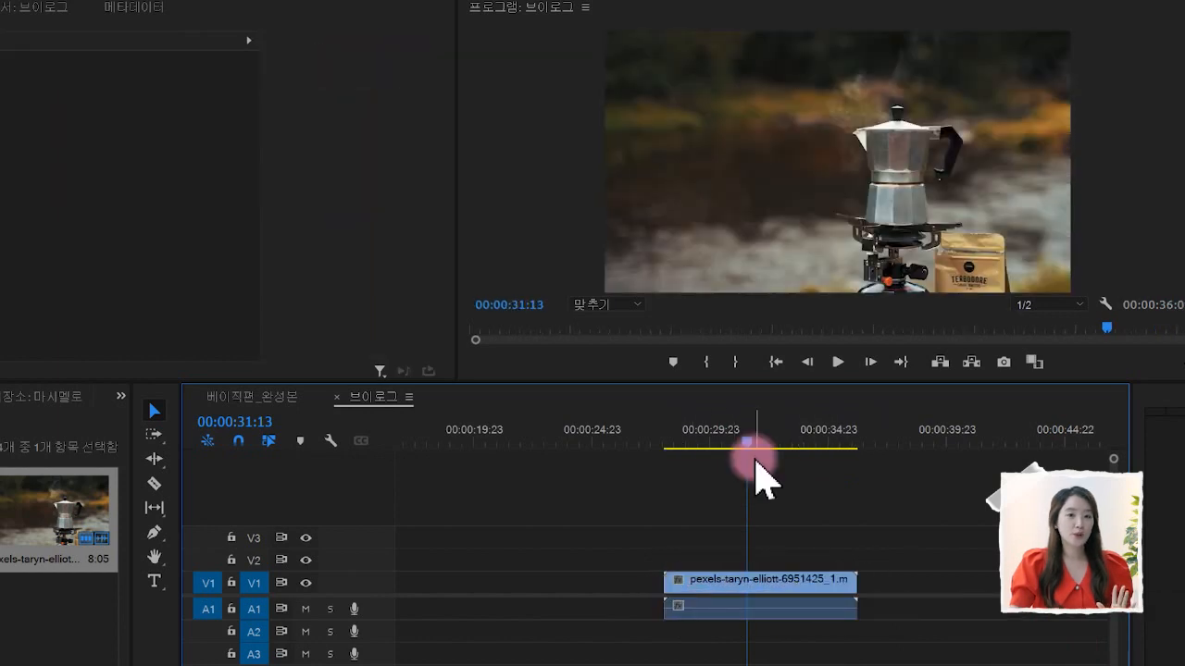
Split the moka pot clip into three pieces with cuts at 00:00:30:02 and about 33 seconds.
{"action": "left_click_drag", "start_coordinate": [748, 458], "coordinate": [718, 461]}
{"action": "mouse_move", "coordinate": [616, 211]}
{"action": "left_mouse_down"}
{"action": "mouse_move", "coordinate": [598, 227]}
{"action": "mouse_move", "coordinate": [603, 192]}
{"action": "mouse_move", "coordinate": [566, 193]}
{"action": "mouse_move", "coordinate": [609, 193]}
{"action": "left_mouse_up"}
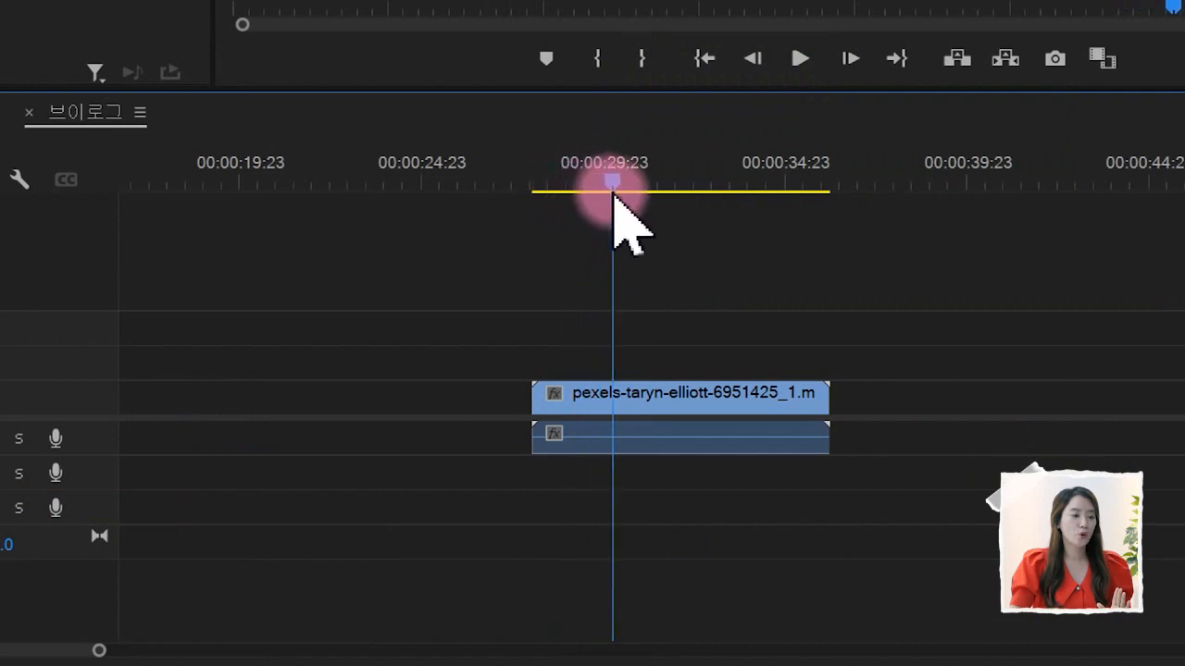
{"action": "left_click", "coordinate": [660, 409]}
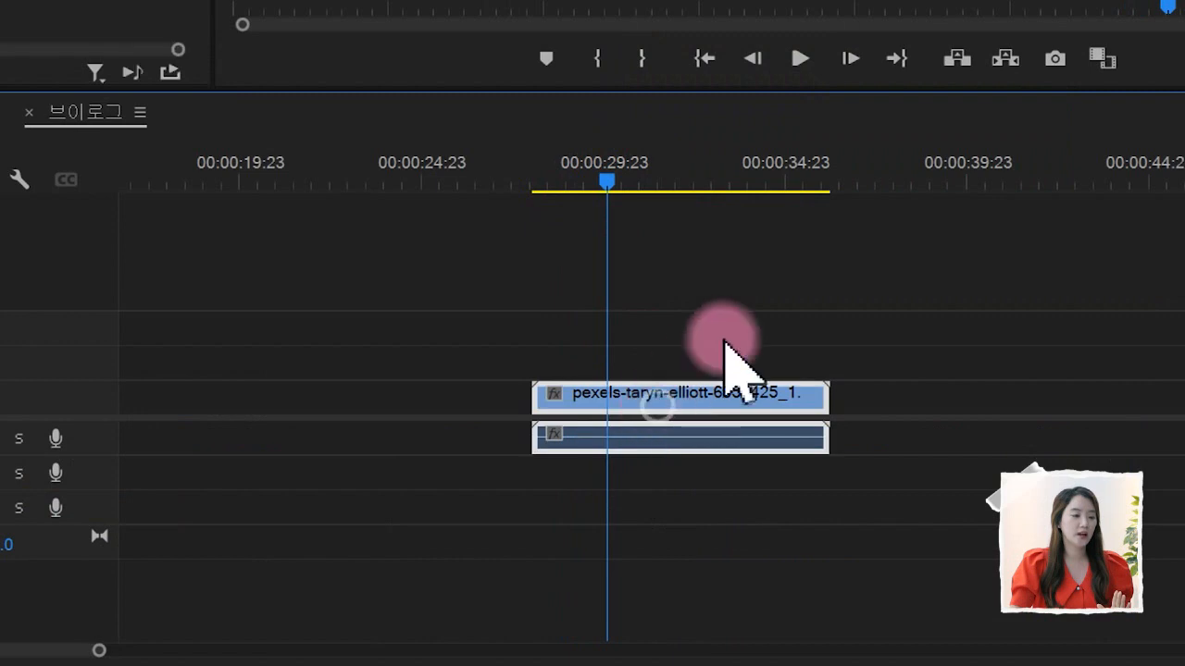
{"action": "key", "text": "ctrl+k"}
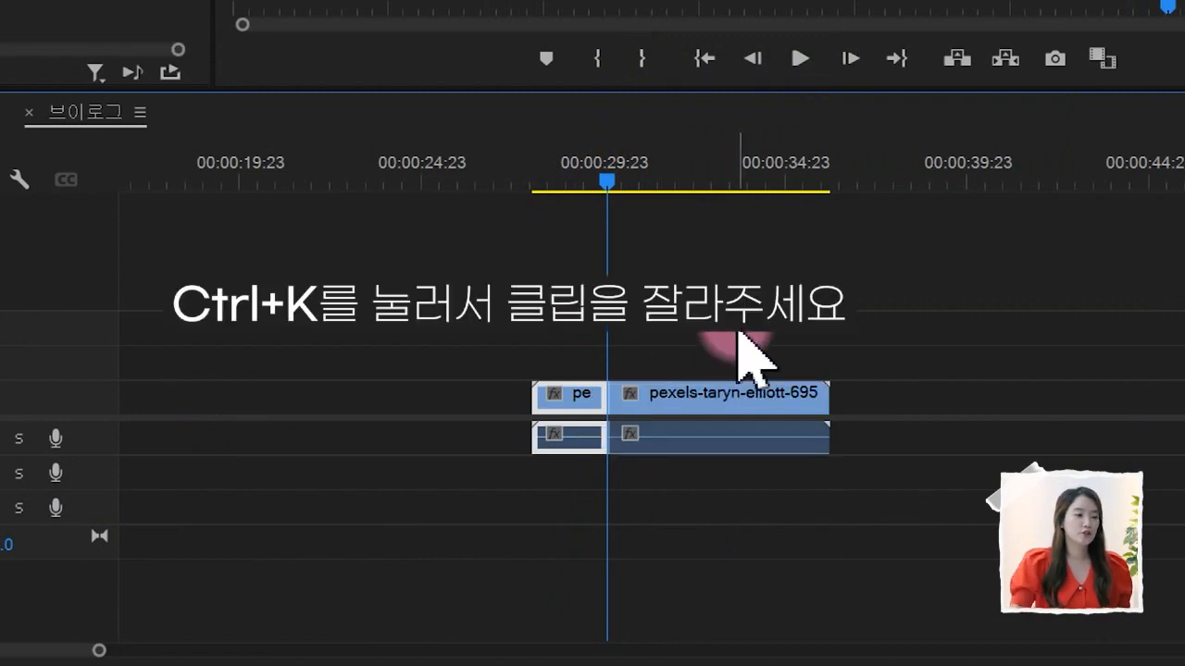
{"action": "left_click_drag", "start_coordinate": [629, 178], "coordinate": [738, 264]}
{"action": "left_click", "coordinate": [753, 408]}
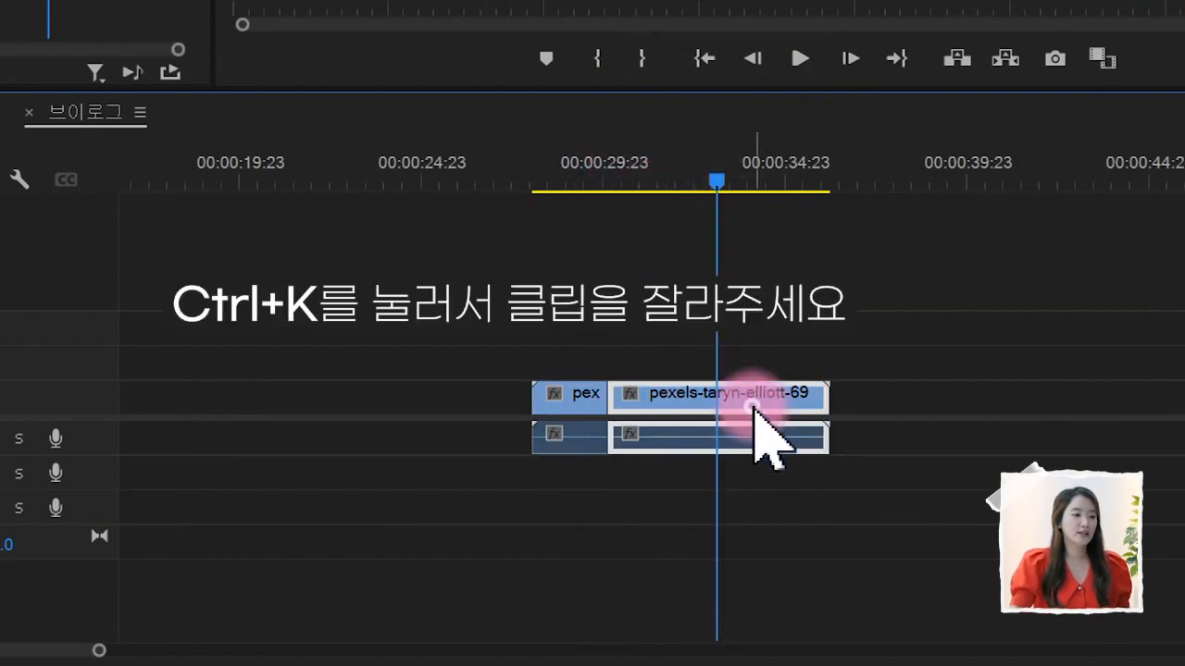
{"action": "key", "text": "ctrl+k"}
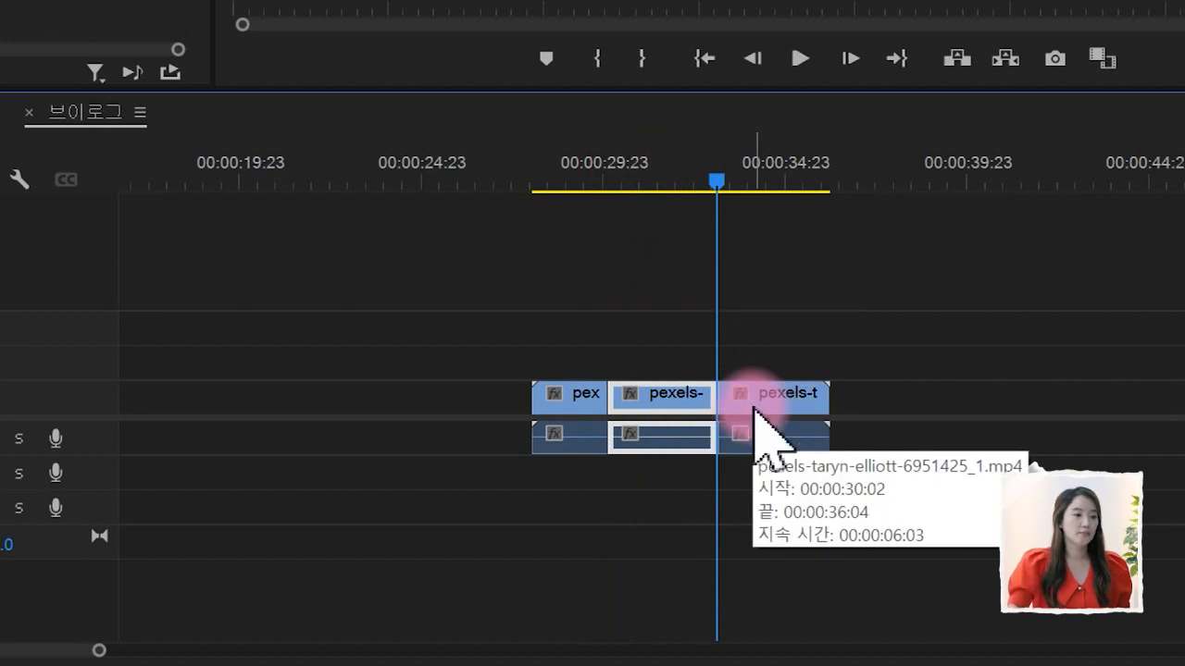
Delete the first and last pieces of the moka pot clip and move the middle piece to the start of the sequence.
{"action": "left_click_drag", "start_coordinate": [687, 176], "coordinate": [659, 197]}
{"action": "left_click", "coordinate": [714, 285]}
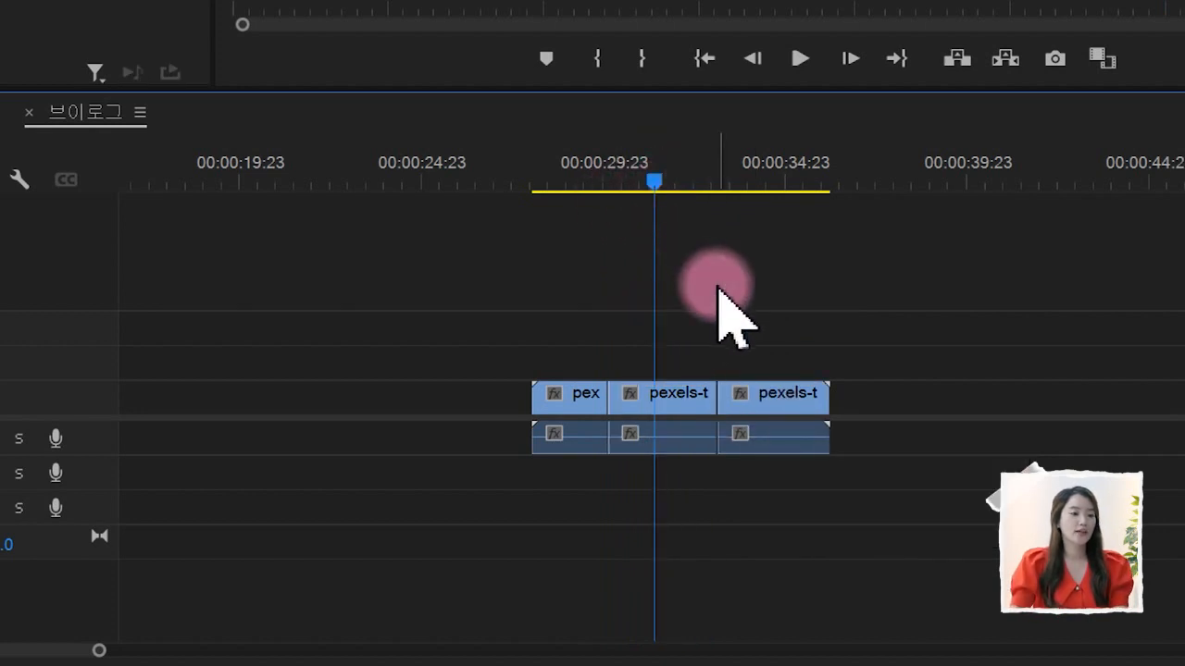
{"action": "left_click", "coordinate": [791, 400]}
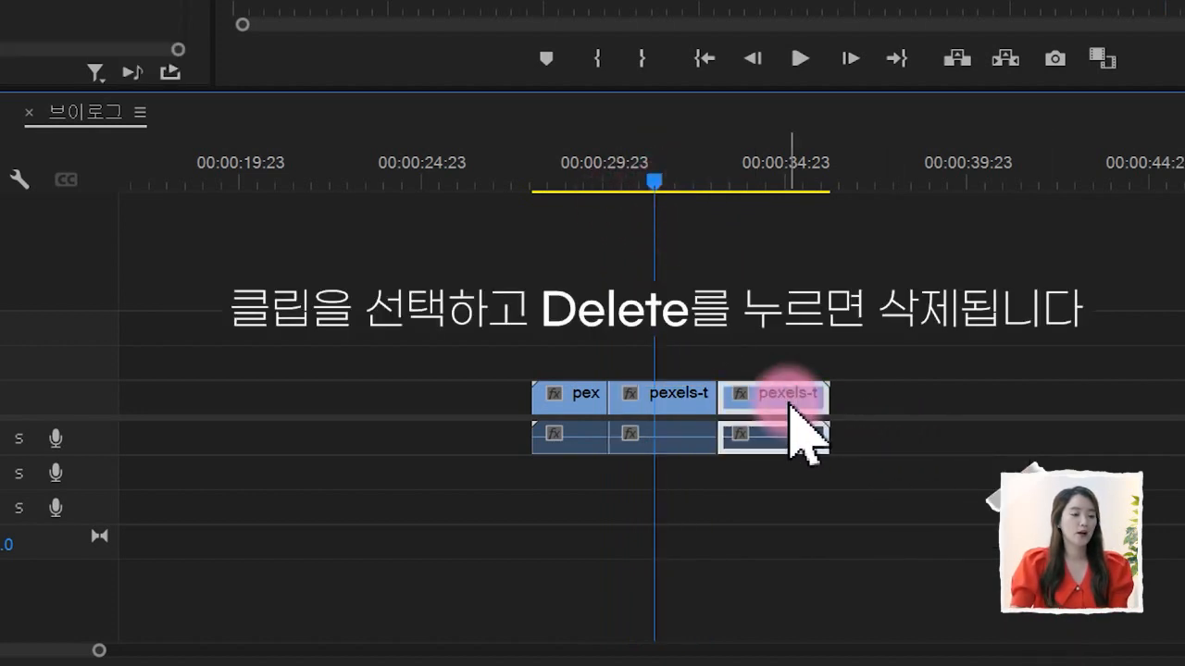
{"action": "key", "text": "Delete"}
{"action": "left_click", "coordinate": [580, 396]}
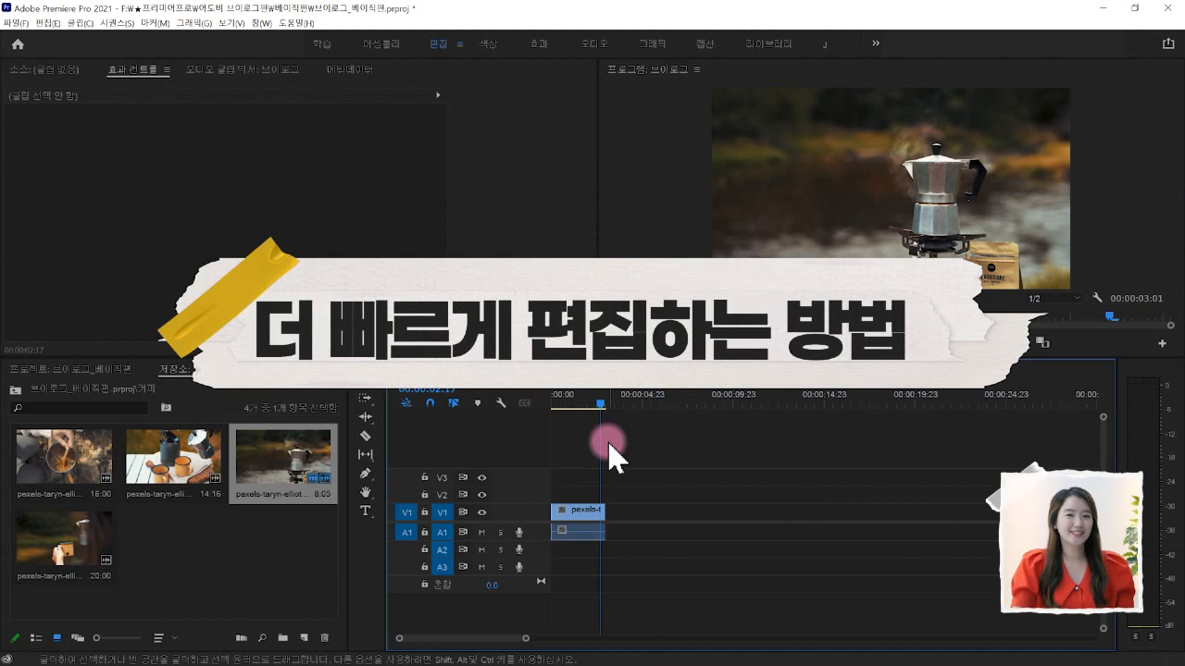
{"action": "left_click_drag", "start_coordinate": [624, 412], "coordinate": [584, 408]}
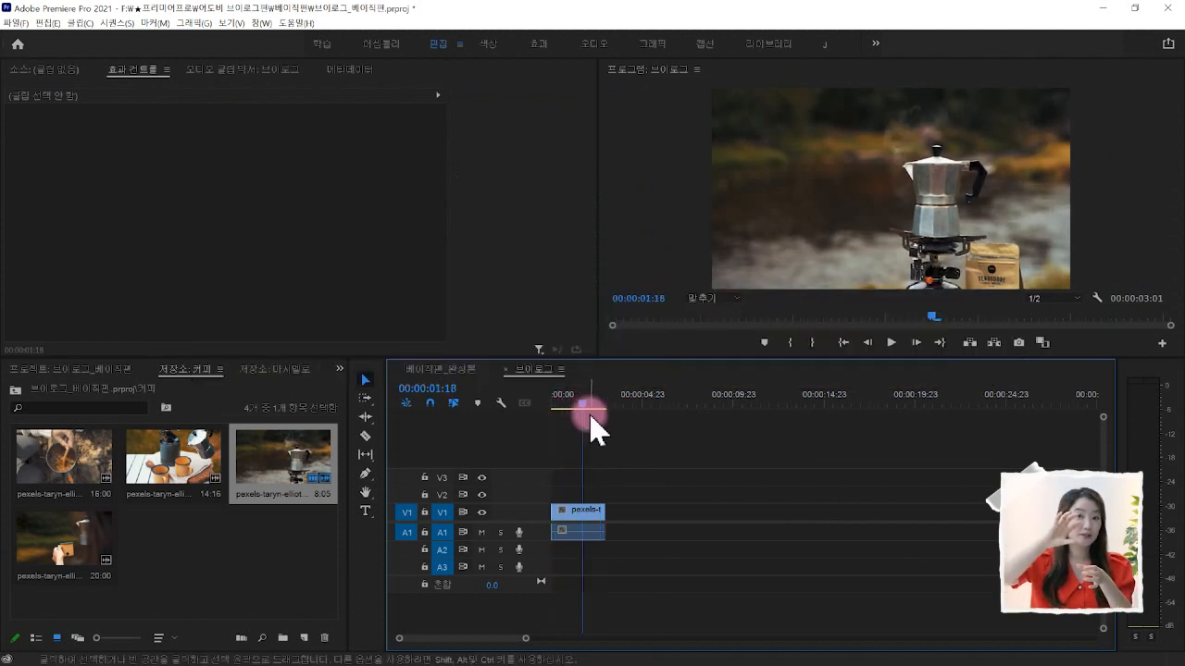
Open the 20:00 coffee-pouring clip in the source monitor and mark its In point at 00:00:02:00.
{"action": "left_click", "coordinate": [93, 541]}
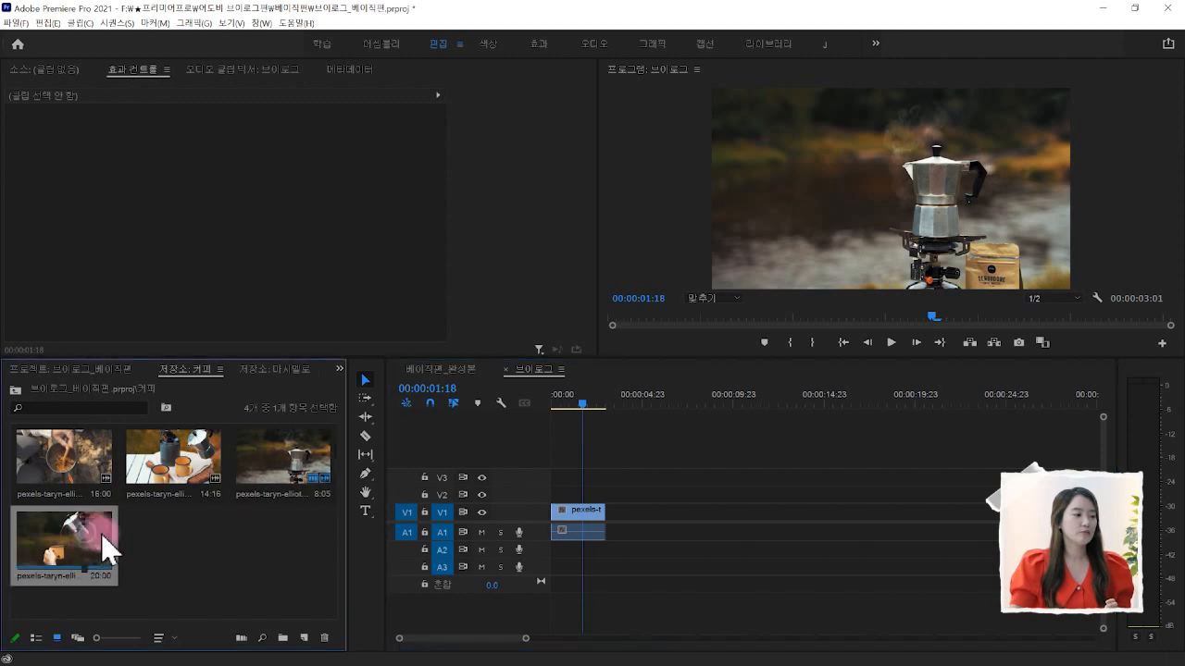
{"action": "double_click", "coordinate": [71, 538]}
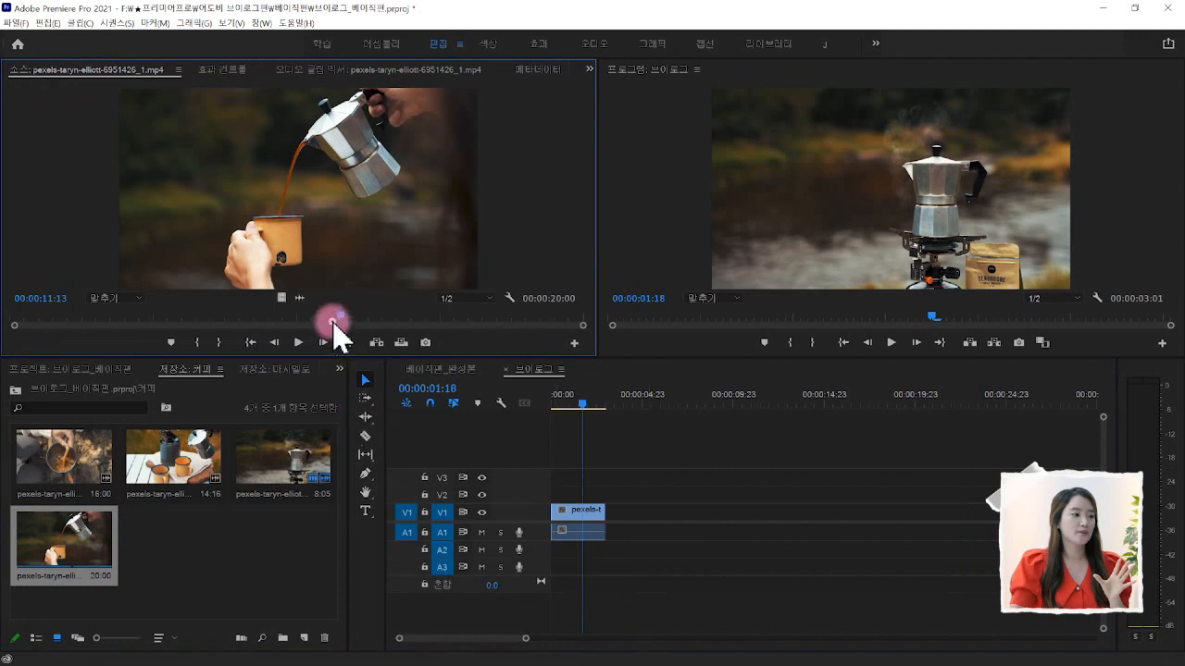
{"action": "left_click_drag", "start_coordinate": [264, 325], "coordinate": [70, 326]}
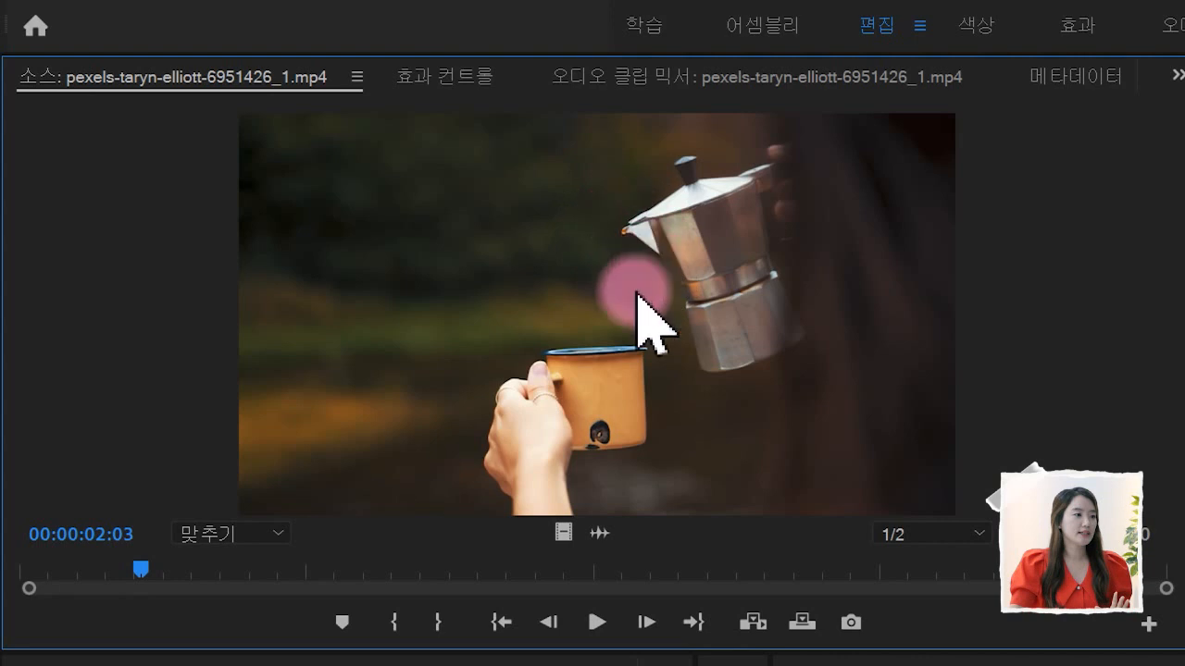
{"action": "left_click_drag", "start_coordinate": [132, 587], "coordinate": [141, 609]}
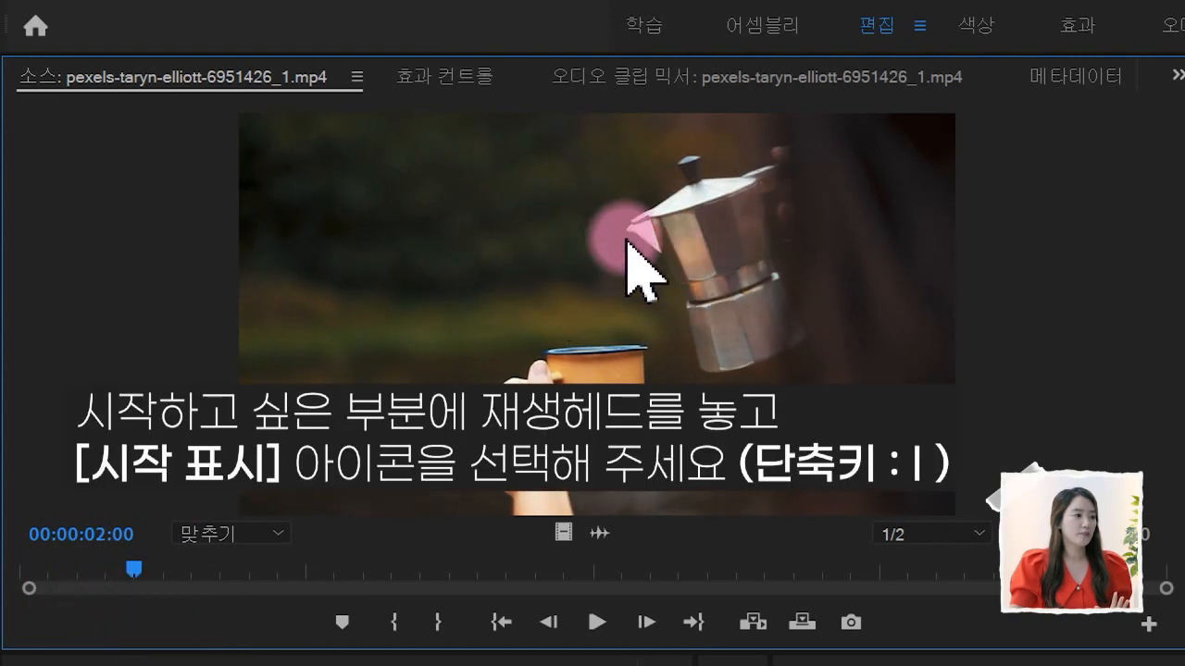
{"action": "left_click", "coordinate": [396, 622]}
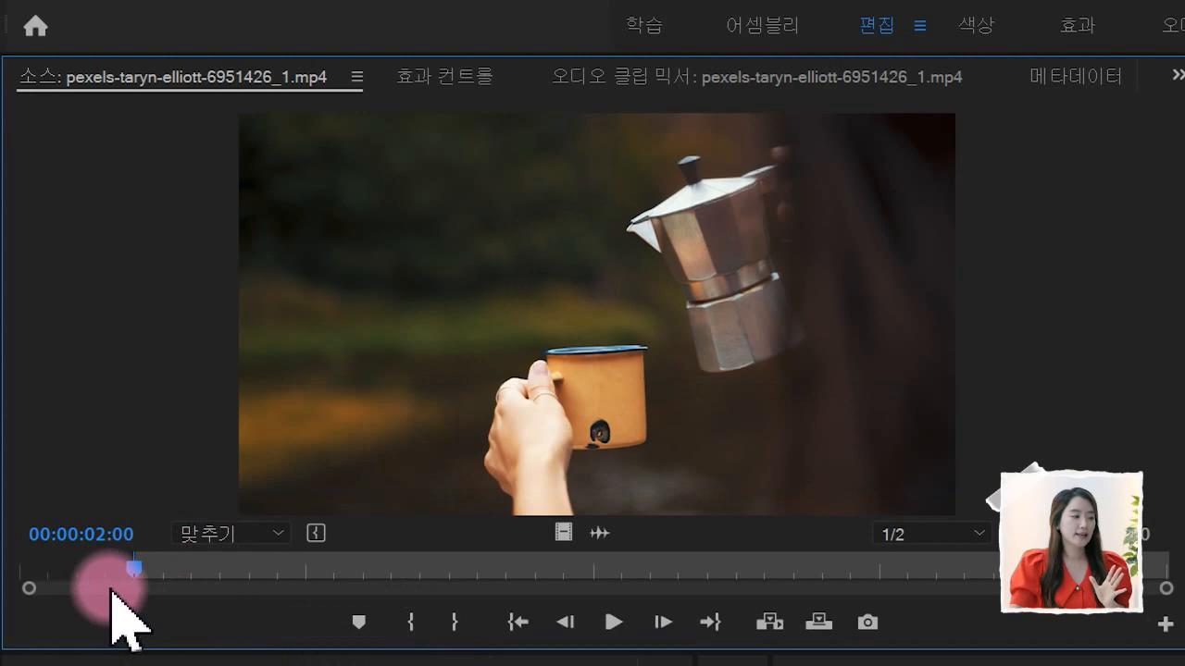
Mark the pouring clip's Out point at 00:00:04:13 and place the marked range on V1 directly after the moka pot piece.
{"action": "left_click_drag", "start_coordinate": [135, 568], "coordinate": [302, 576]}
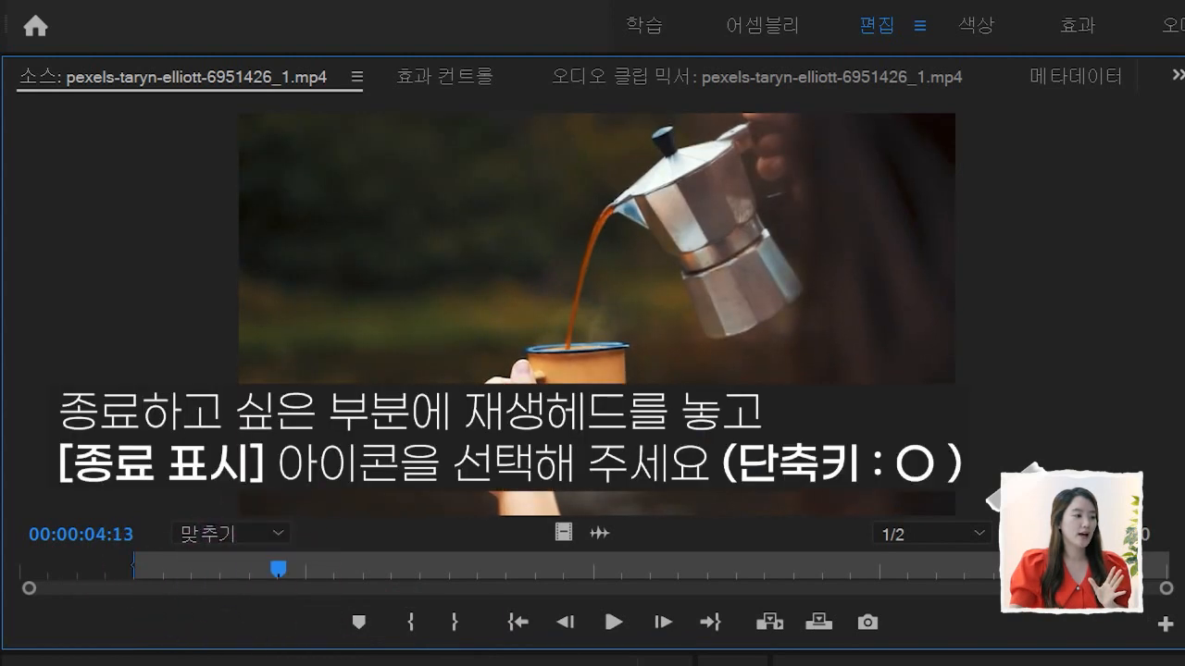
{"action": "left_click", "coordinate": [455, 623]}
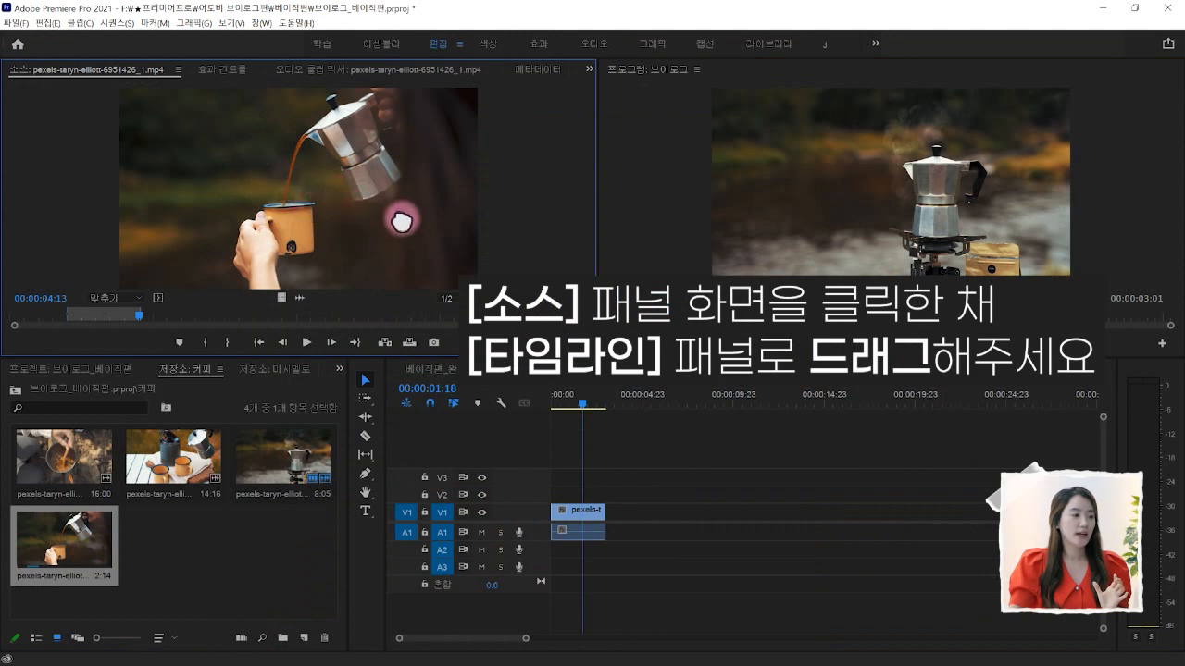
{"action": "left_click_drag", "start_coordinate": [564, 275], "coordinate": [615, 515]}
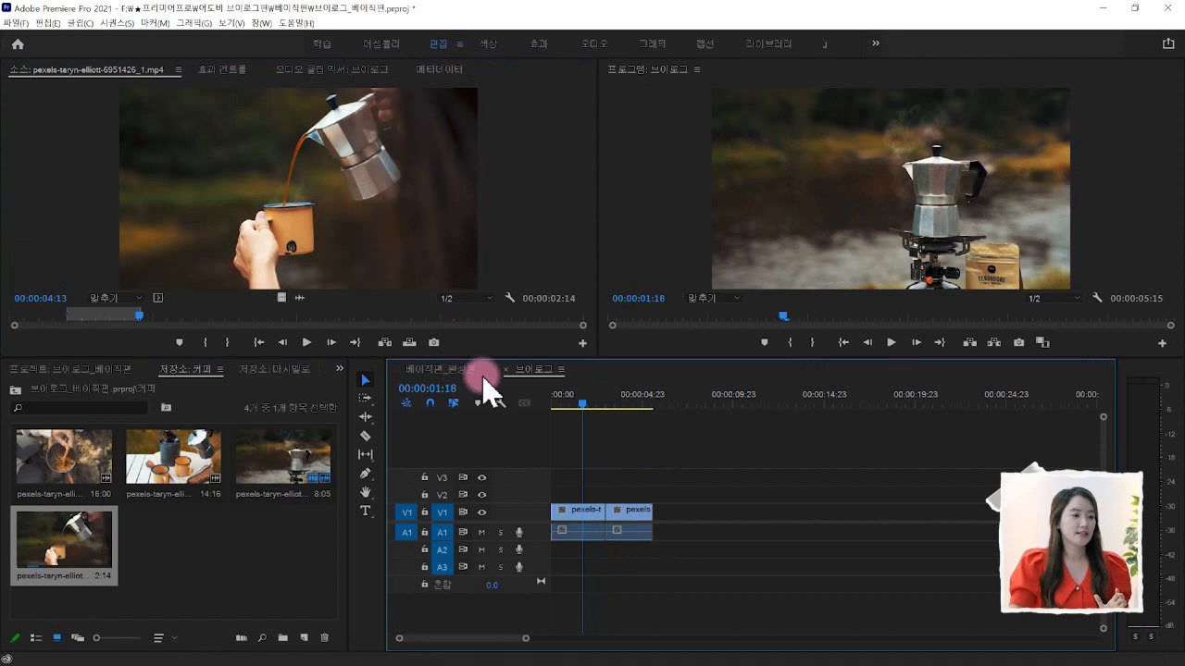
{"action": "left_click_drag", "start_coordinate": [609, 407], "coordinate": [636, 415]}
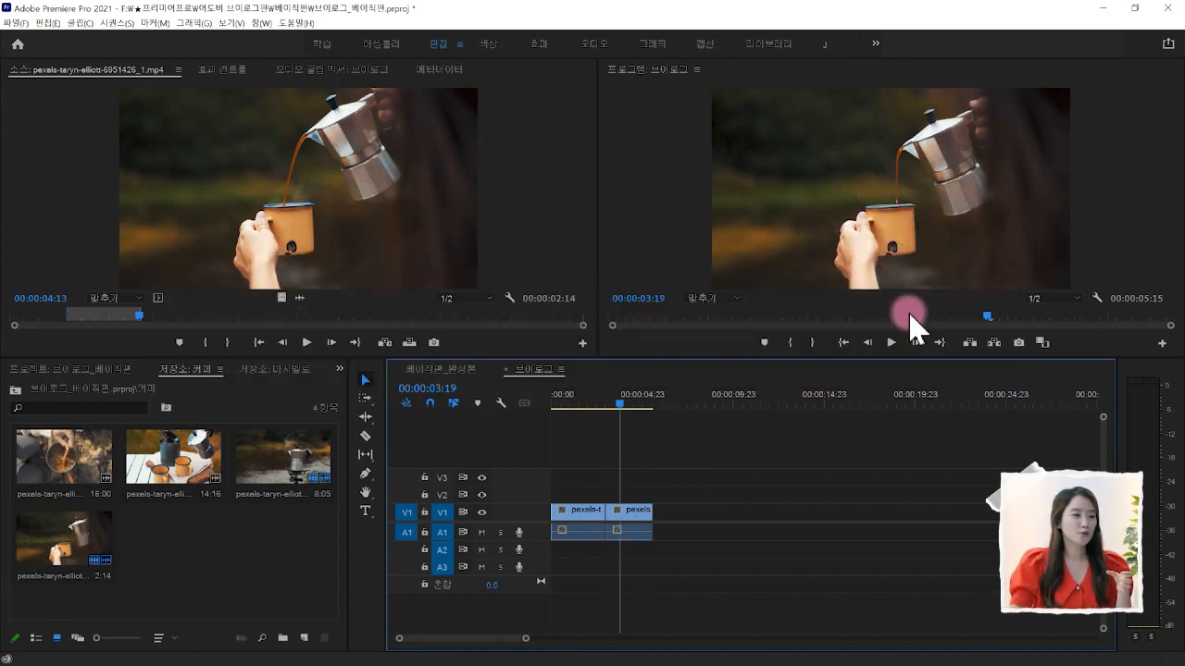
Open the 14:16 two-mug clip in the source monitor and mark In at 00:00:01:23 and Out at 00:00:04:16.
{"action": "double_click", "coordinate": [171, 477]}
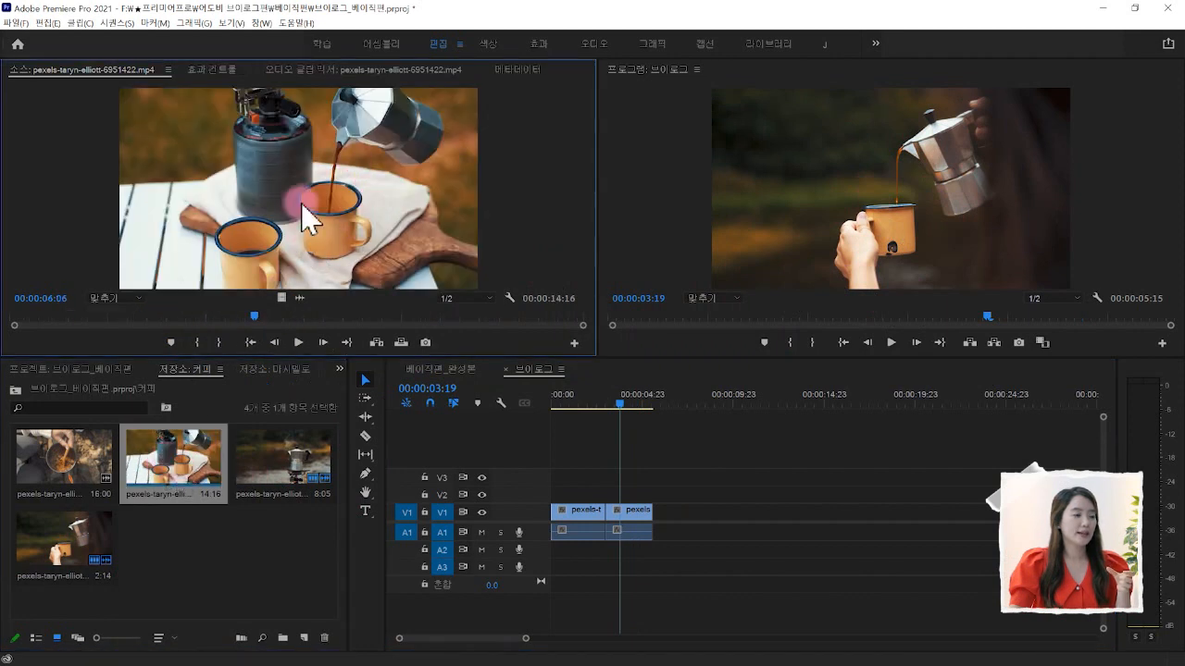
{"action": "left_click_drag", "start_coordinate": [225, 325], "coordinate": [118, 320]}
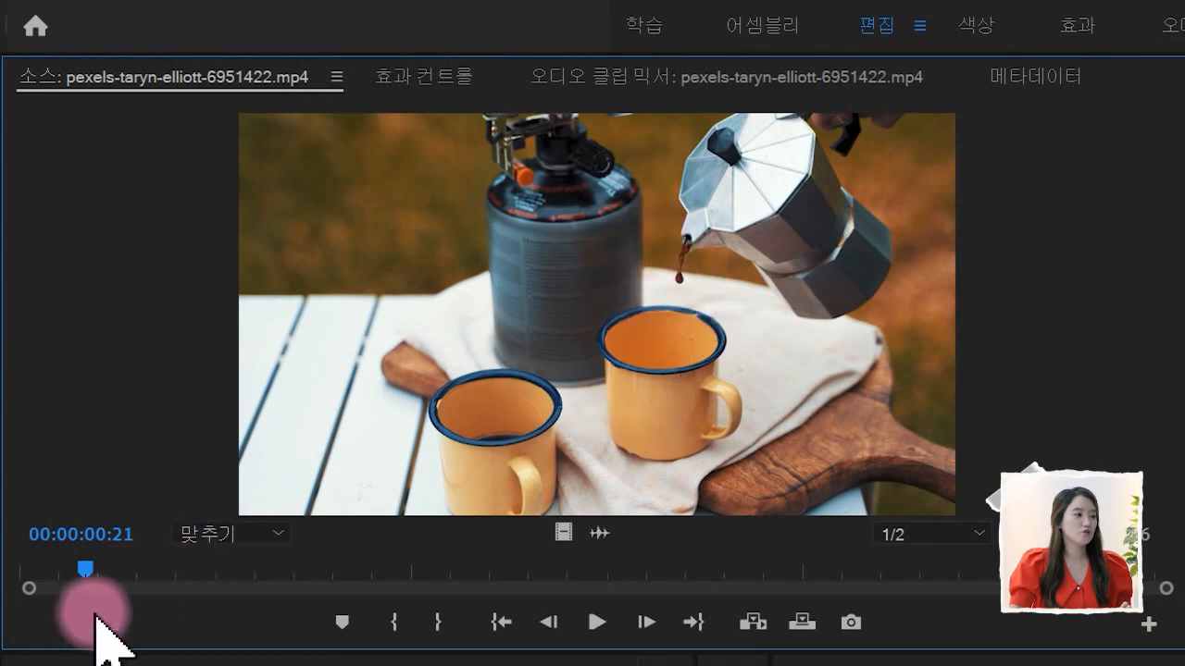
{"action": "left_click", "coordinate": [94, 572]}
{"action": "left_click_drag", "start_coordinate": [97, 573], "coordinate": [174, 575]}
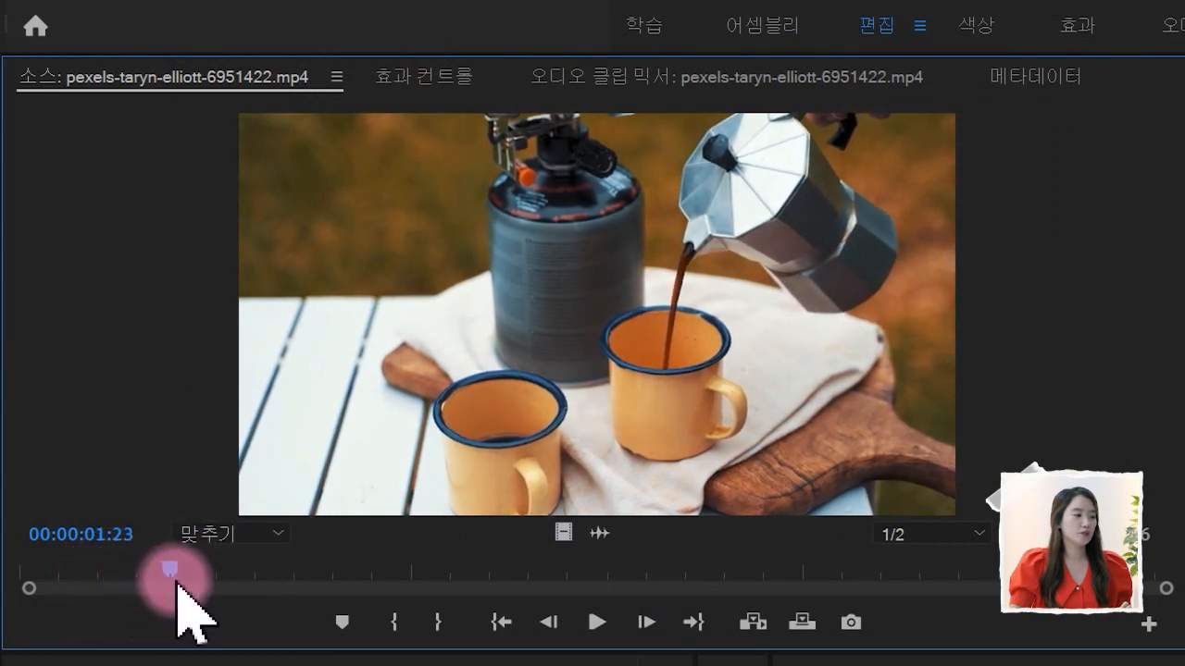
{"action": "left_click", "coordinate": [391, 624]}
{"action": "left_click_drag", "start_coordinate": [176, 575], "coordinate": [320, 582]}
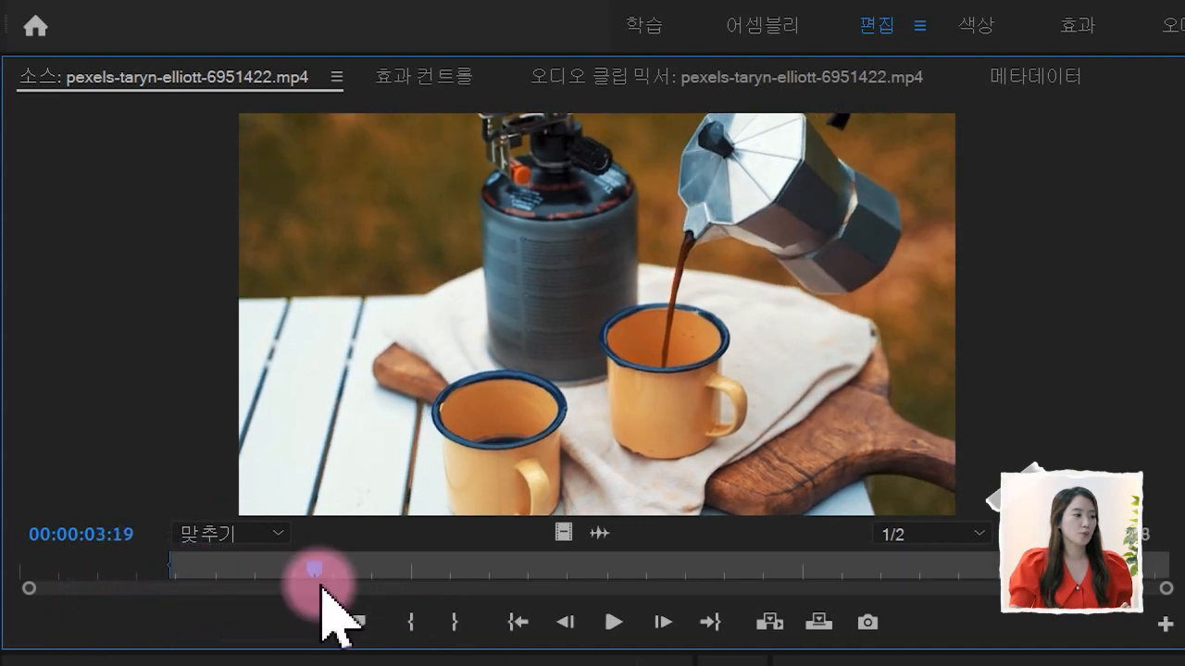
{"action": "left_click", "coordinate": [453, 622]}
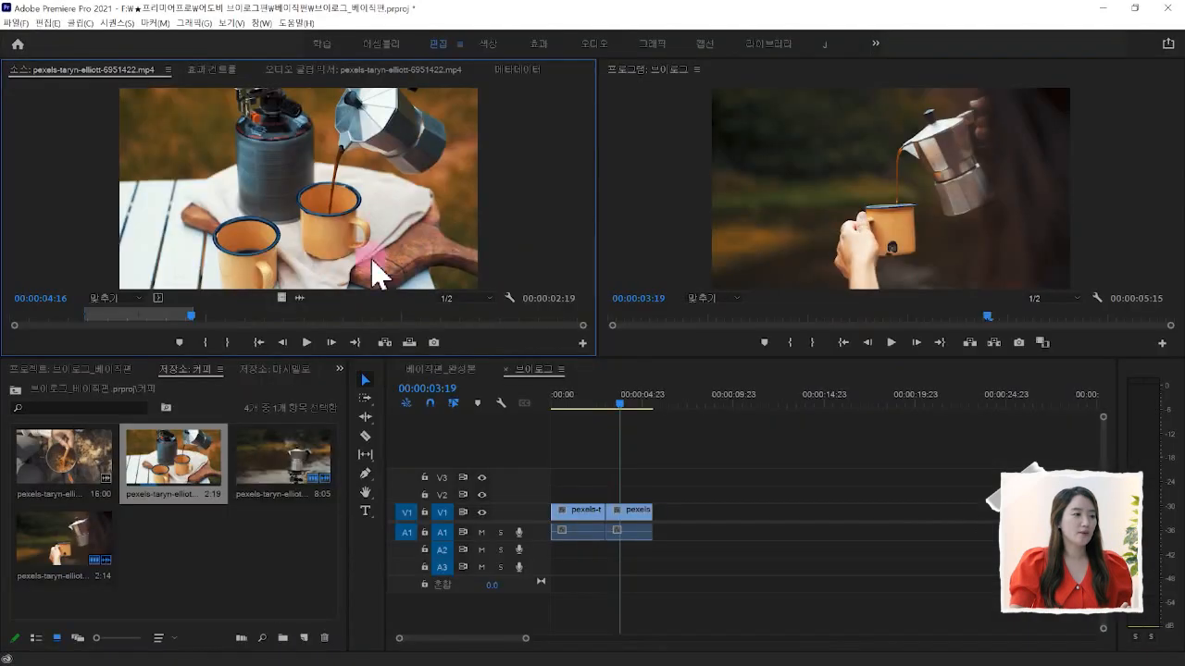
Place the marked two-mug range on V1 directly after the second clip and review the assembled sequence.
{"action": "left_click_drag", "start_coordinate": [539, 306], "coordinate": [661, 516]}
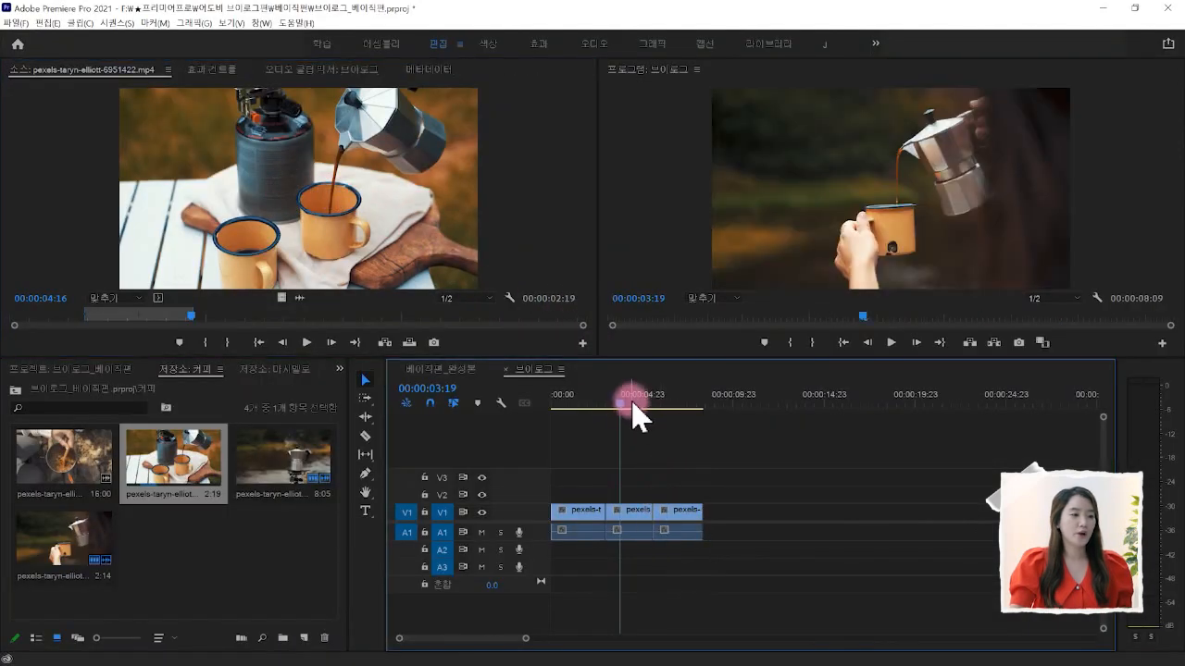
{"action": "mouse_move", "coordinate": [624, 407]}
{"action": "left_mouse_down"}
{"action": "mouse_move", "coordinate": [648, 400]}
{"action": "mouse_move", "coordinate": [636, 407]}
{"action": "left_mouse_up"}
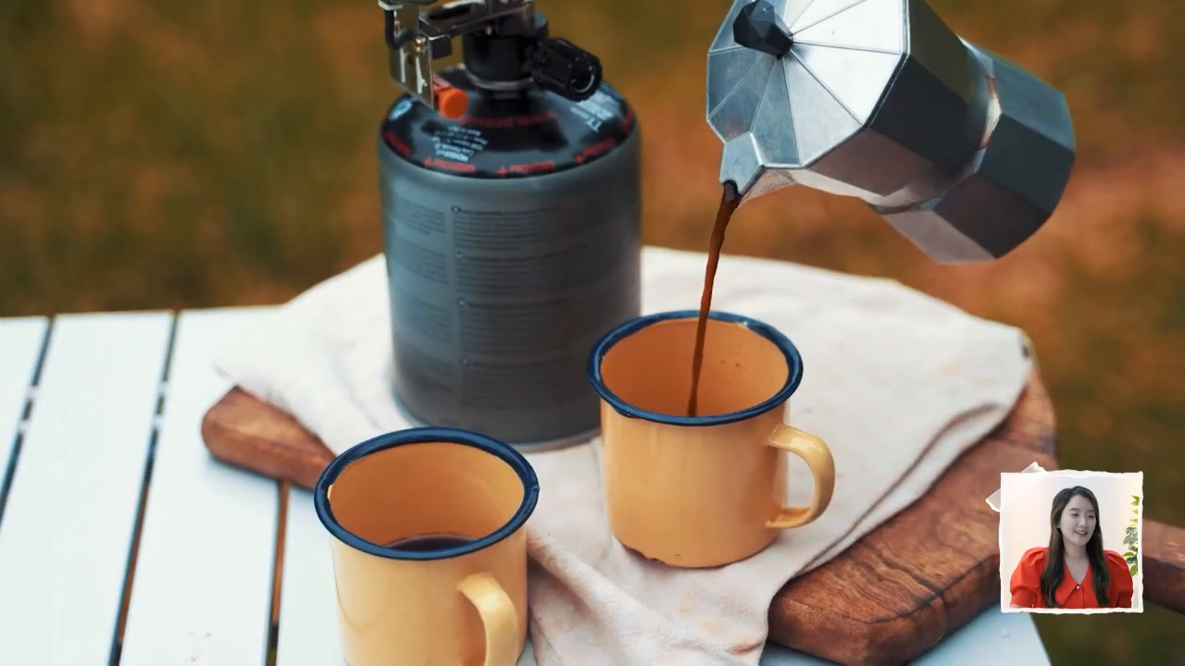
{"action": "left_click", "coordinate": [613, 324]}
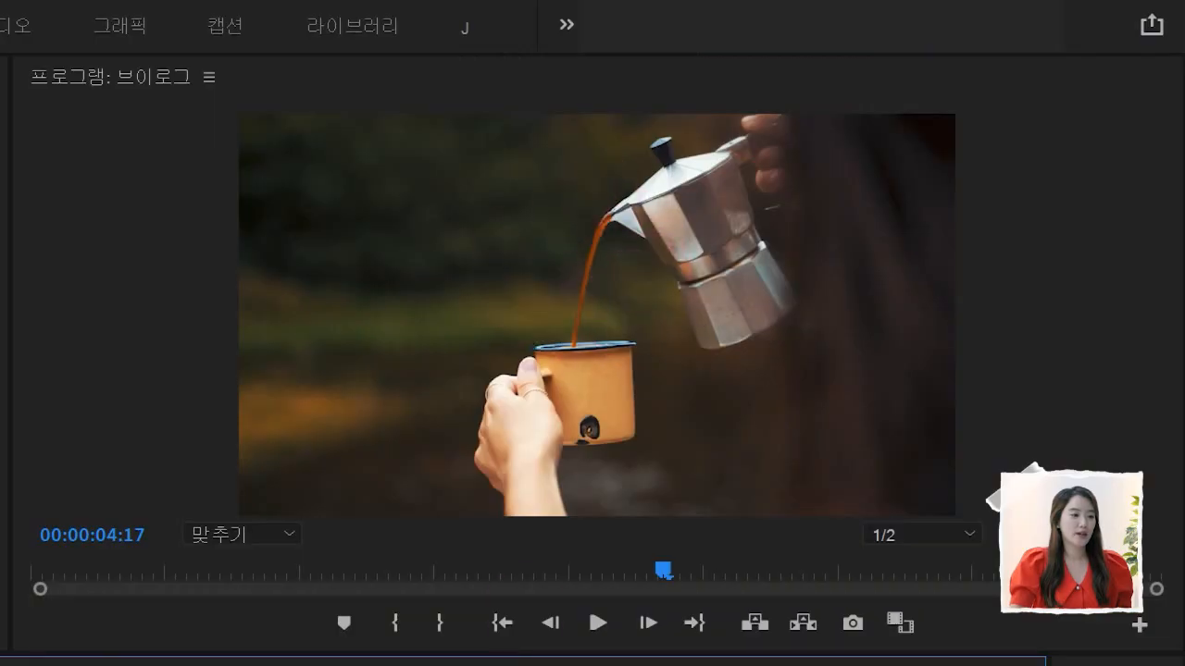
Open the 계란 프라이 folder and preview its two egg-cracking clips in the source monitor.
{"action": "key", "text": "space"}
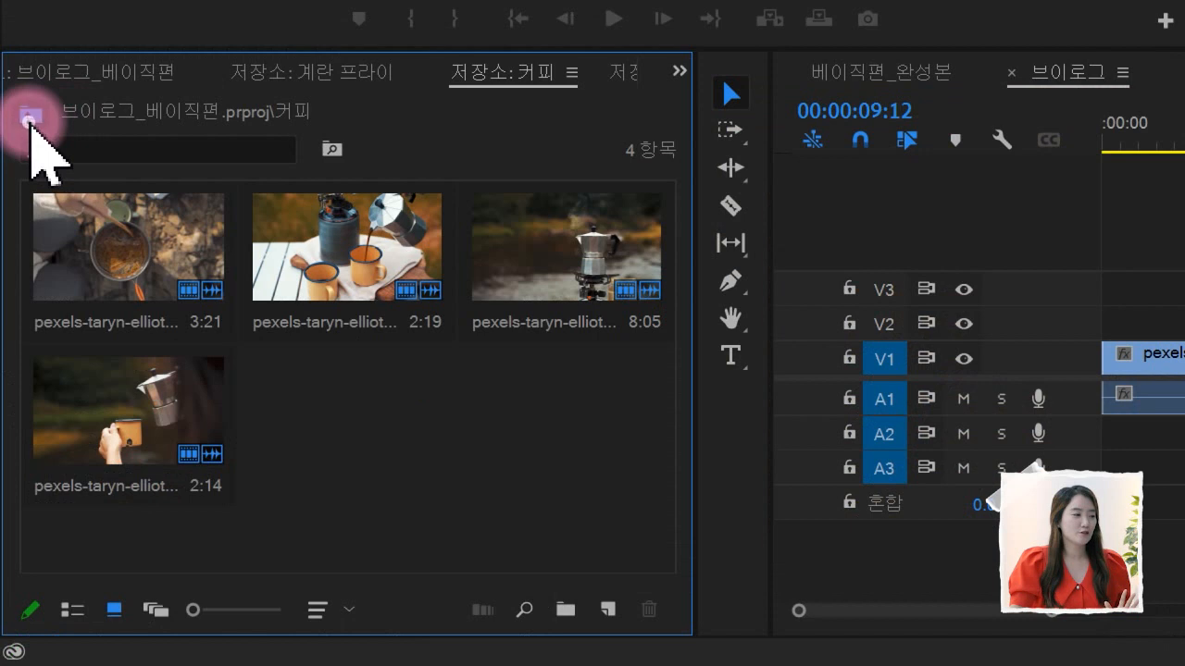
{"action": "left_click", "coordinate": [14, 390]}
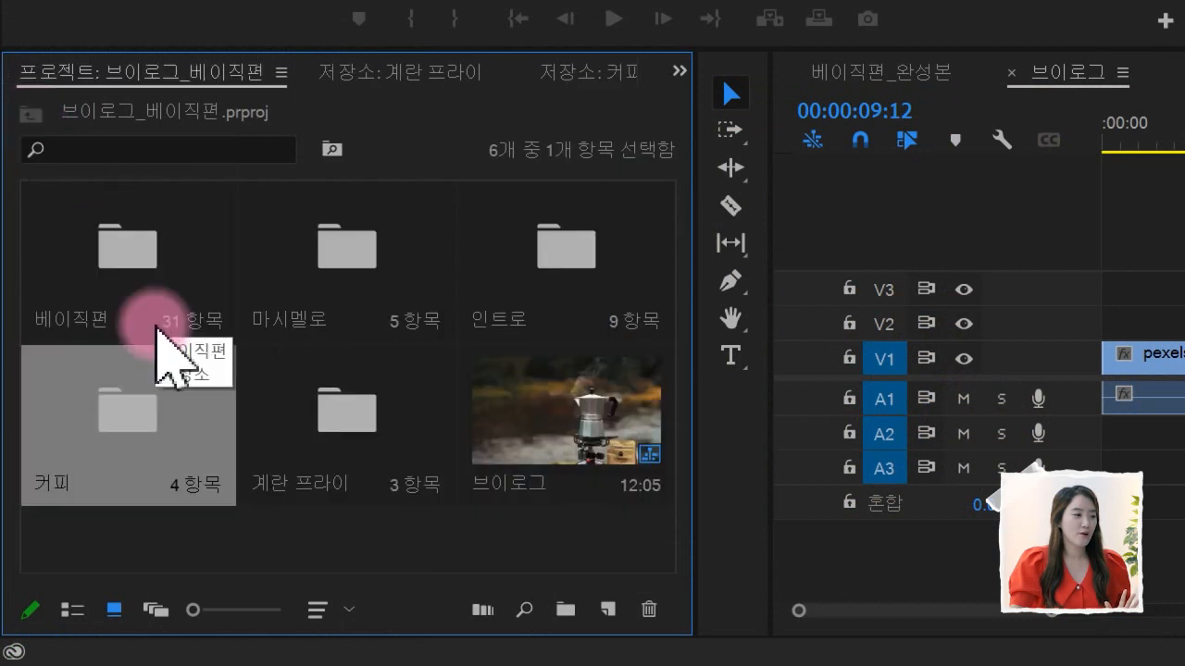
{"action": "left_click", "coordinate": [333, 421]}
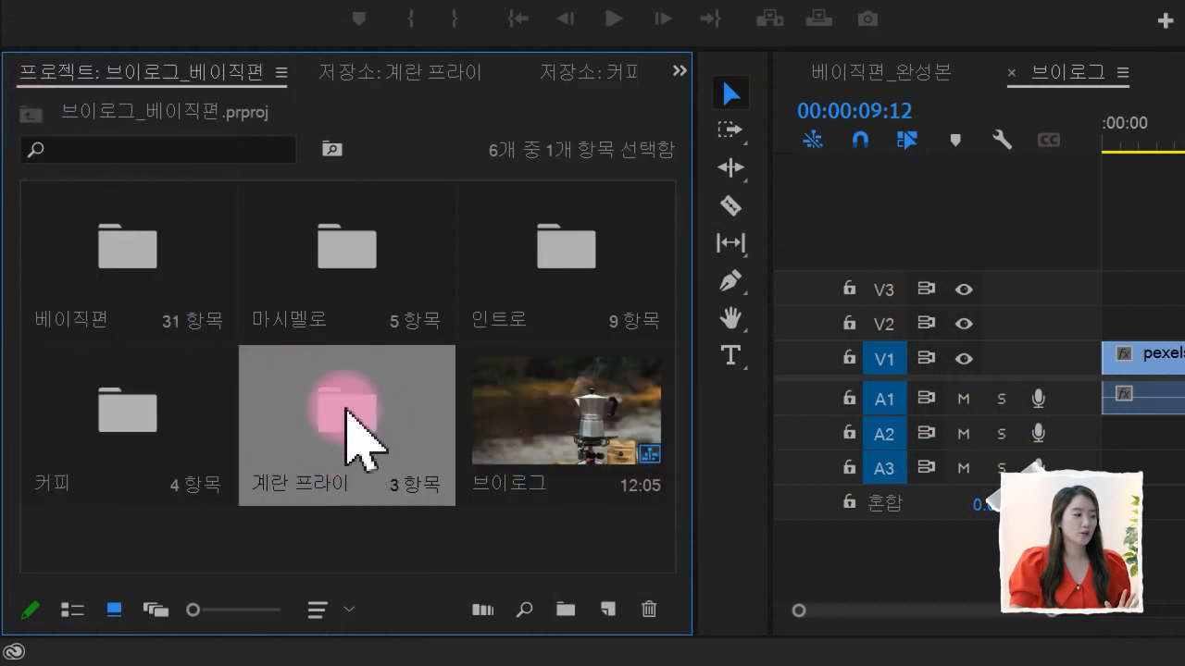
{"action": "double_click", "coordinate": [355, 442]}
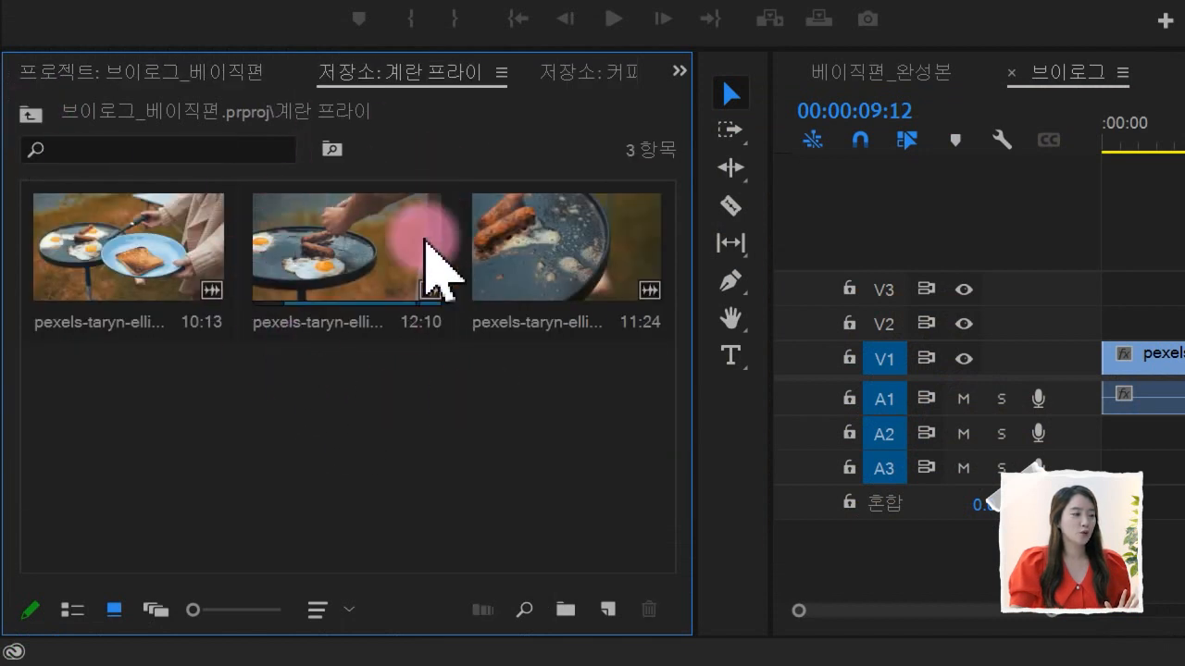
{"action": "double_click", "coordinate": [379, 264]}
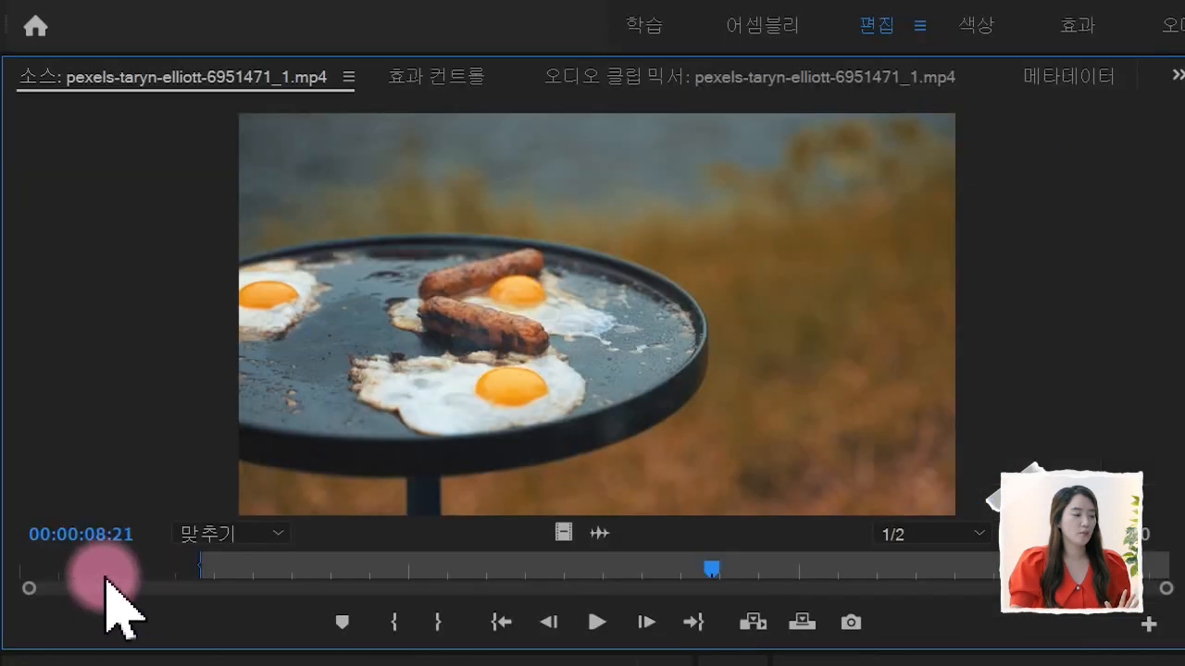
{"action": "left_click_drag", "start_coordinate": [105, 570], "coordinate": [635, 576]}
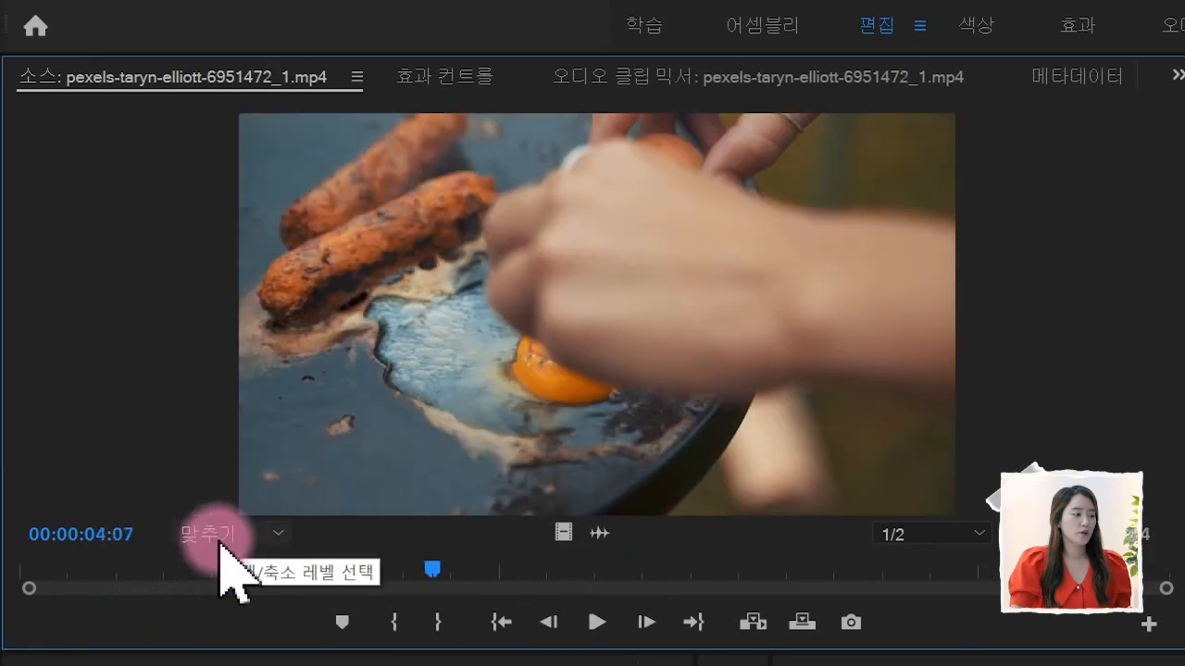
{"action": "left_click_drag", "start_coordinate": [189, 570], "coordinate": [328, 665]}
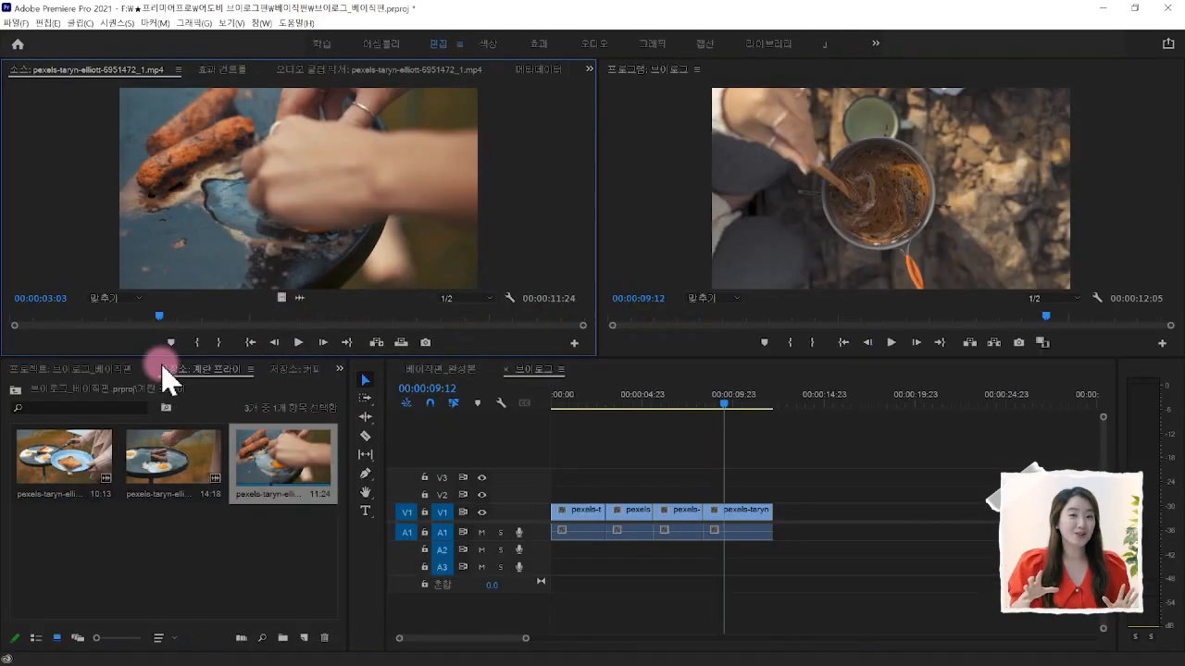
Load pexels-taryn-elliott-6951471_1.mp4 into the source monitor and mark its In point at 00:00:00:22.
{"action": "double_click", "coordinate": [190, 454]}
{"action": "mouse_move", "coordinate": [62, 319]}
{"action": "left_mouse_down"}
{"action": "mouse_move", "coordinate": [128, 315]}
{"action": "mouse_move", "coordinate": [54, 340]}
{"action": "left_mouse_up"}
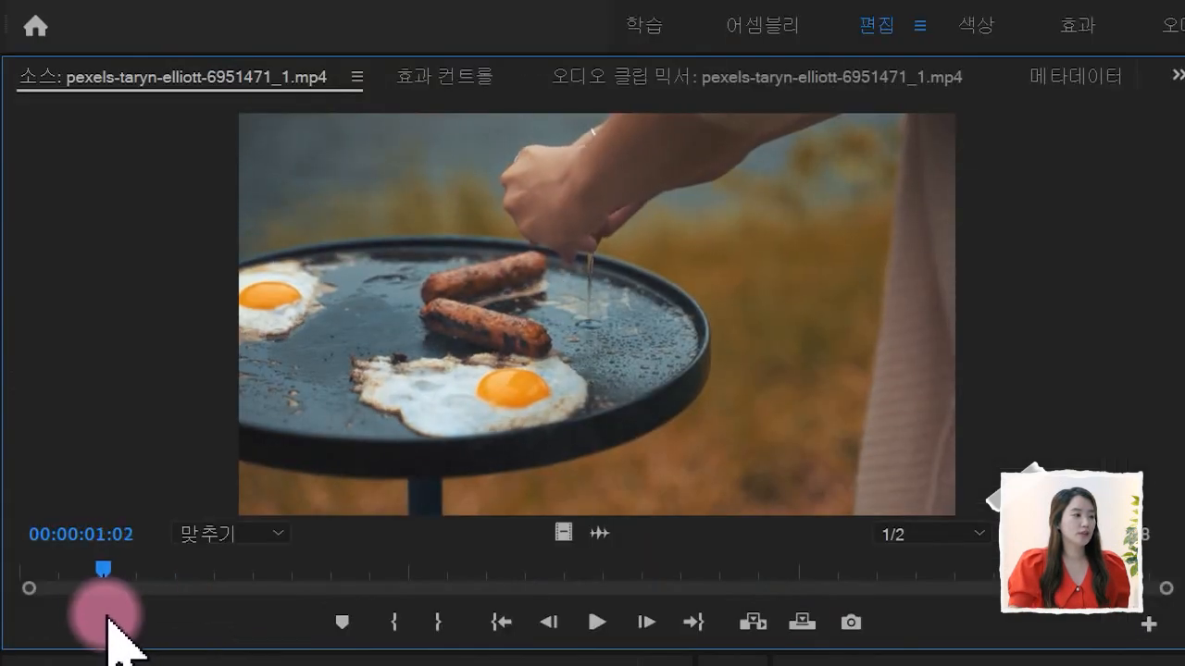
{"action": "left_click_drag", "start_coordinate": [107, 618], "coordinate": [92, 636]}
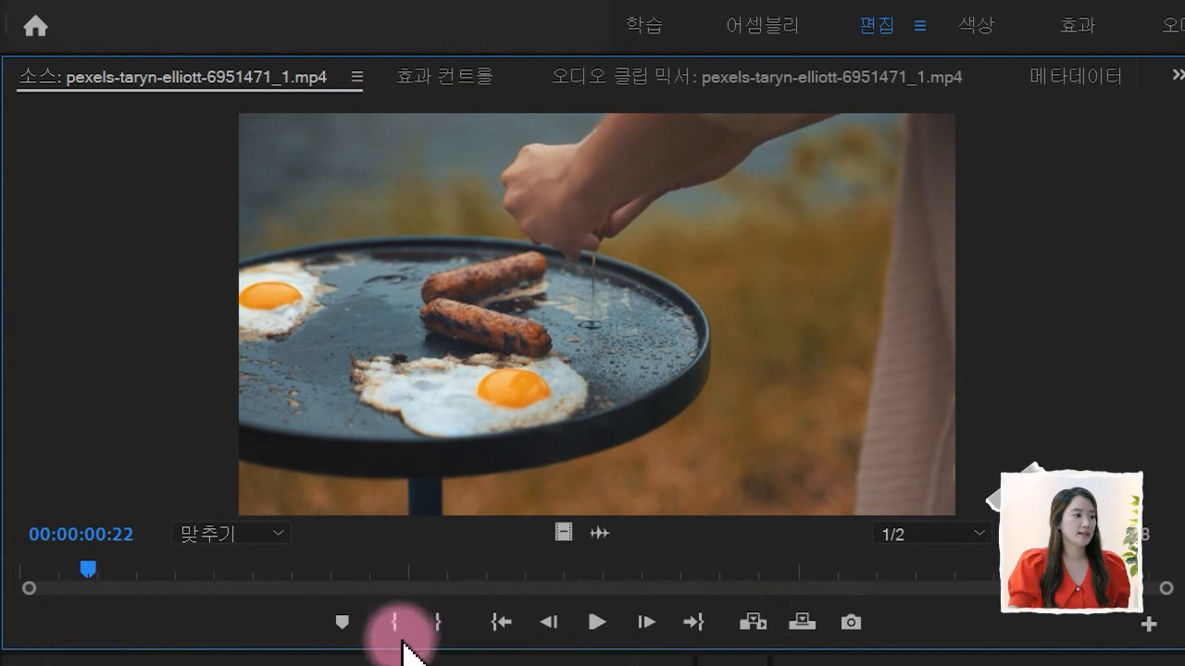
{"action": "left_click", "coordinate": [394, 622]}
Mark the wide egg-cracking clip's Out point at 00:00:03:06 and place the range on V1 after the coffee clips, leaving a gap.
{"action": "left_click_drag", "start_coordinate": [128, 532], "coordinate": [274, 572]}
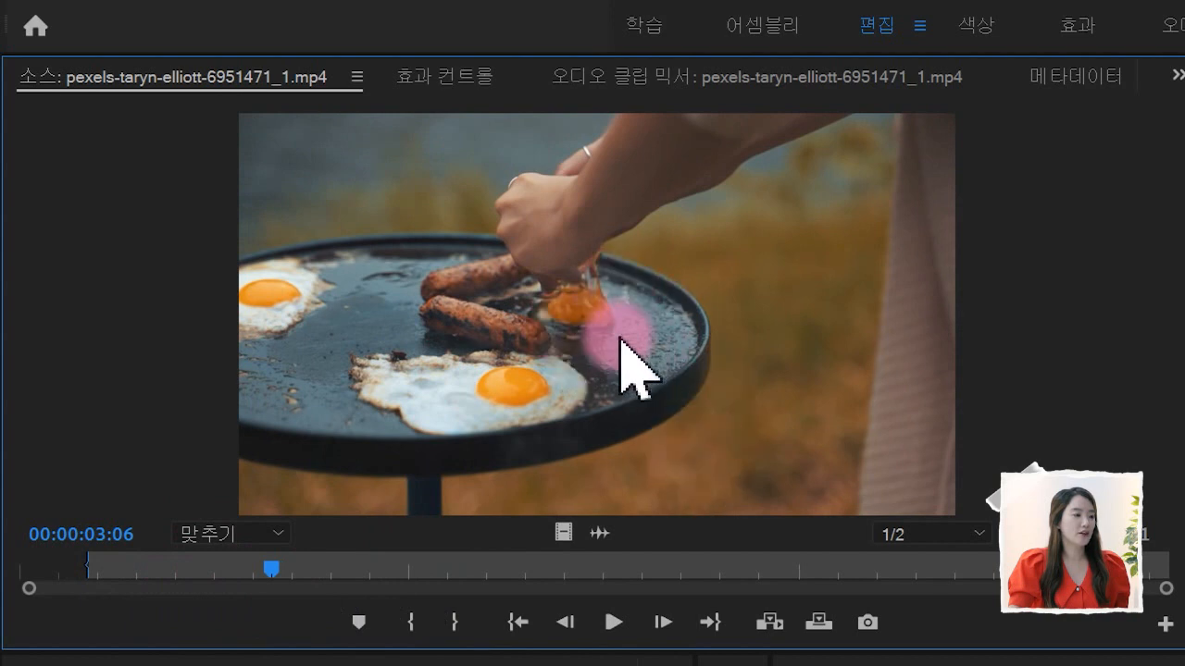
{"action": "left_click", "coordinate": [455, 622]}
{"action": "left_click_drag", "start_coordinate": [511, 370], "coordinate": [821, 512]}
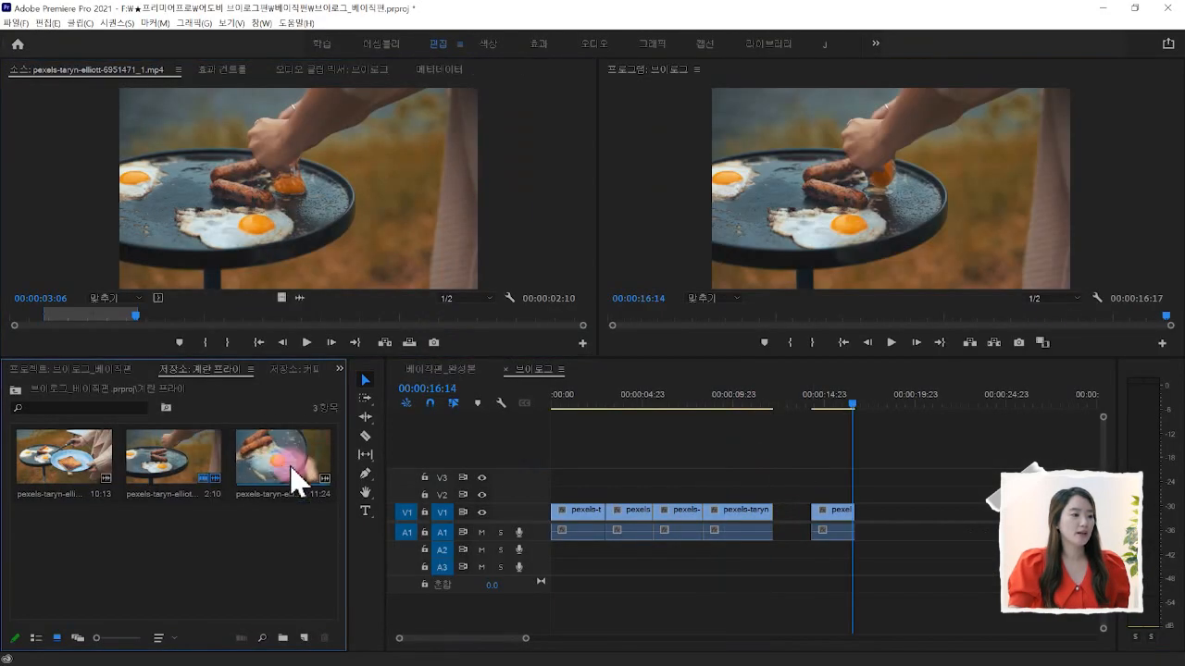
Load the close-up egg clip pexels-taryn-elliott-6951472_1.mp4 into the source monitor and mark its In point at 00:00:04:14.
{"action": "double_click", "coordinate": [283, 467]}
{"action": "left_click_drag", "start_coordinate": [186, 318], "coordinate": [148, 333]}
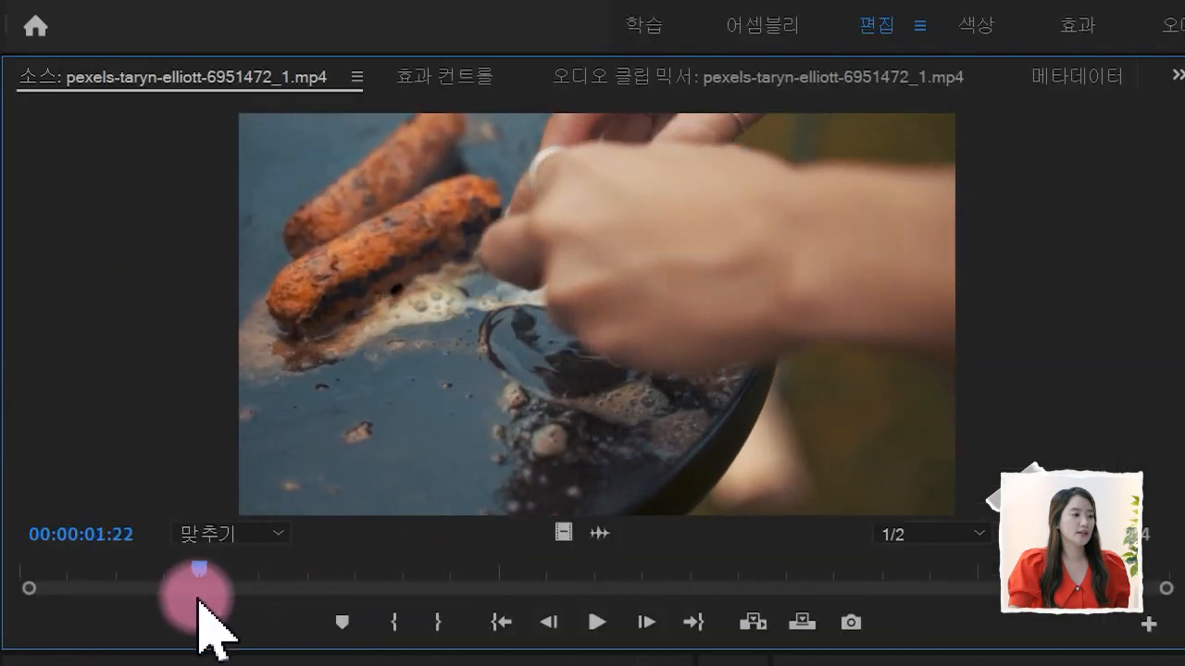
{"action": "left_click_drag", "start_coordinate": [289, 607], "coordinate": [320, 613]}
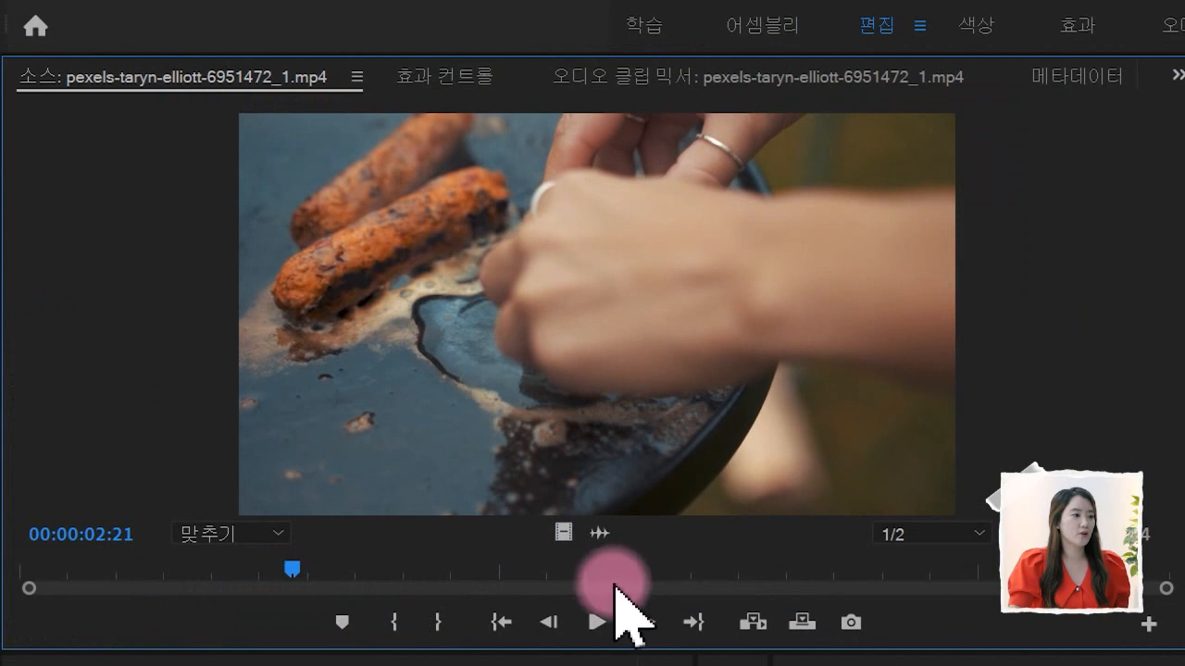
{"action": "left_click_drag", "start_coordinate": [304, 566], "coordinate": [602, 560]}
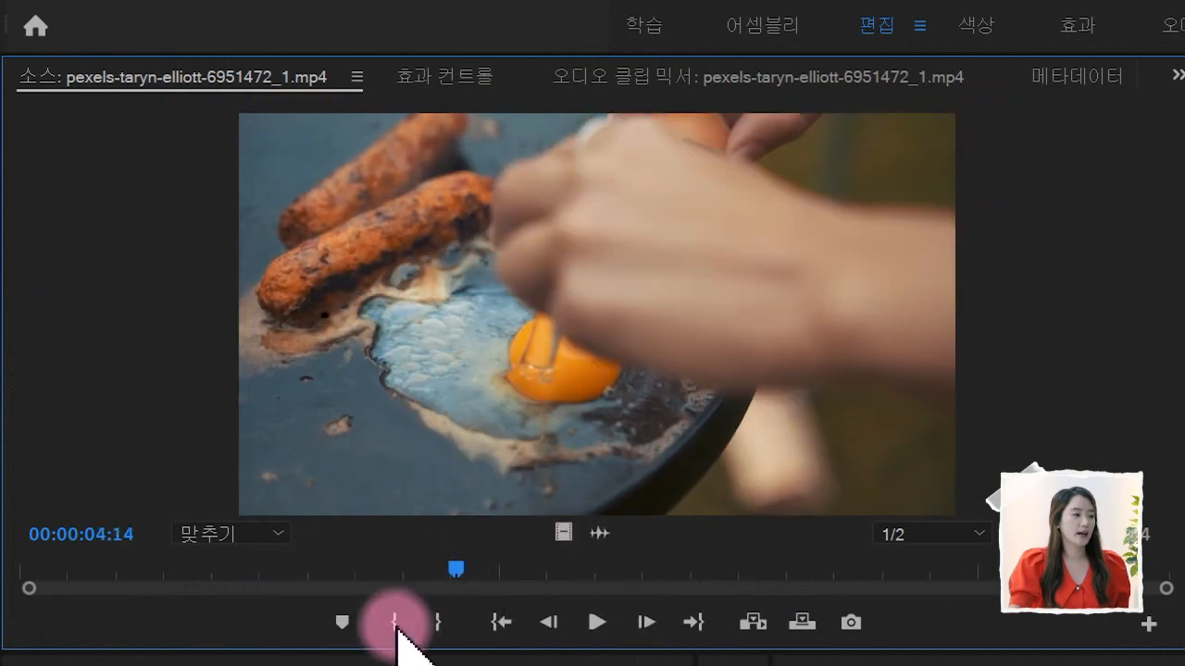
{"action": "left_click", "coordinate": [396, 622]}
Mark the close-up egg clip's Out point at 00:00:06:18 and place the range on V1 directly after the wide egg shot.
{"action": "left_click_drag", "start_coordinate": [454, 567], "coordinate": [663, 584]}
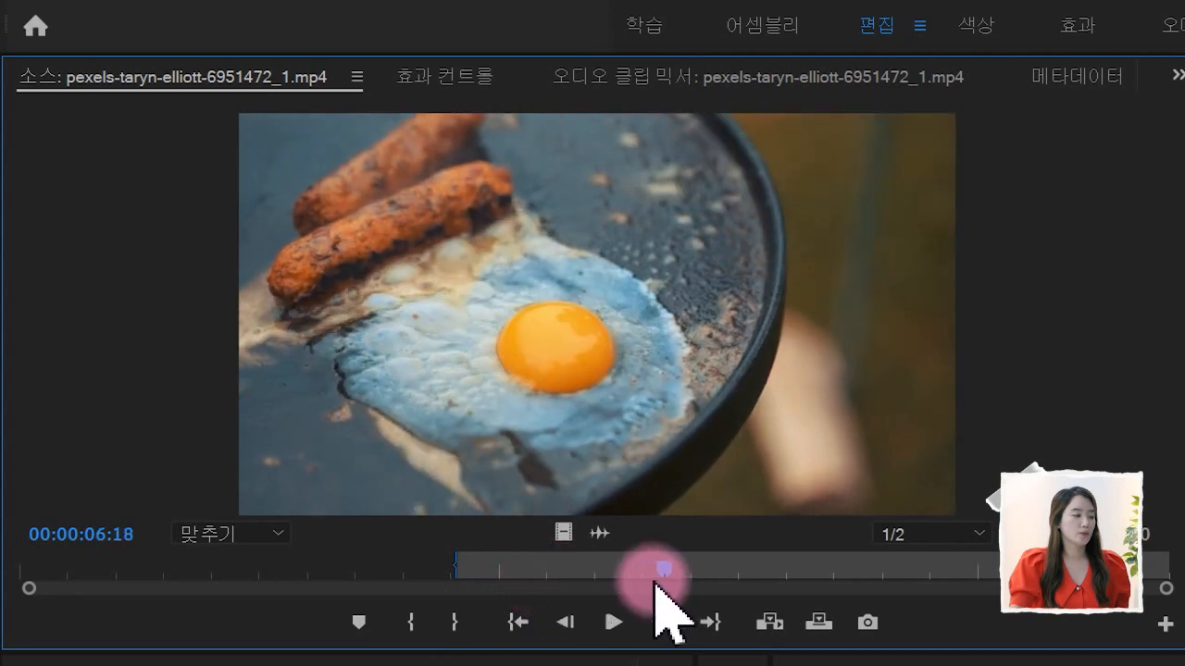
{"action": "left_click", "coordinate": [455, 622]}
{"action": "left_click", "coordinate": [633, 490]}
{"action": "left_click_drag", "start_coordinate": [632, 491], "coordinate": [892, 322]}
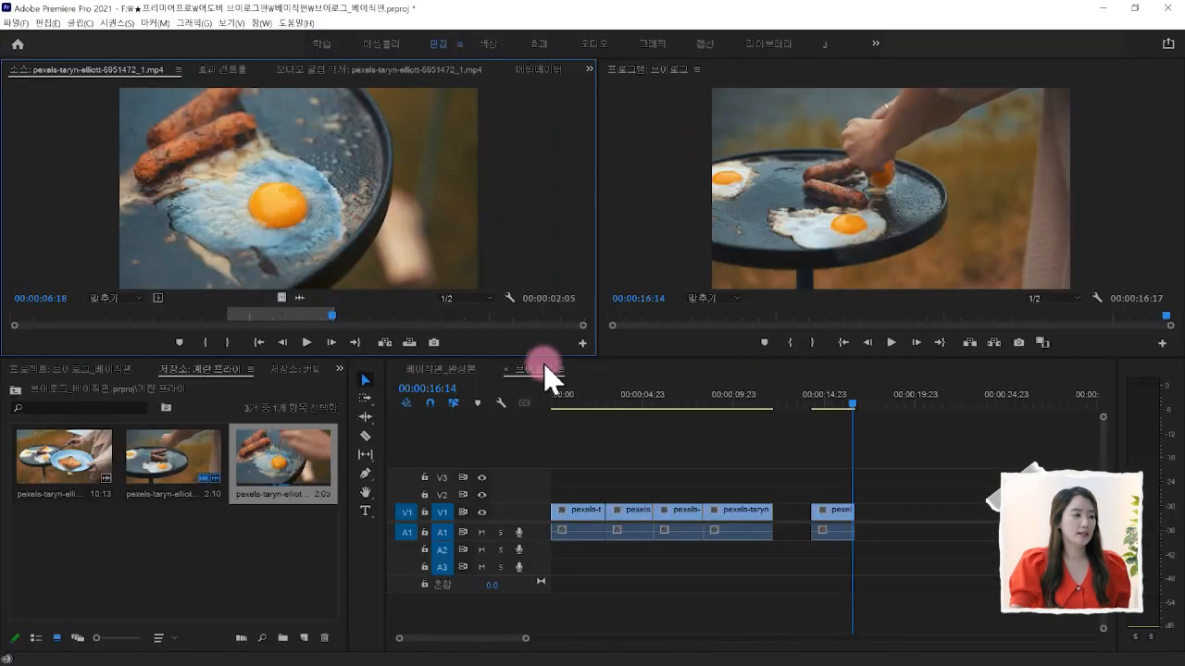
{"action": "left_click_drag", "start_coordinate": [547, 374], "coordinate": [870, 523]}
Play back the cut between the wide and close-up egg shots in the 브이로그 sequence.
{"action": "left_click_drag", "start_coordinate": [851, 412], "coordinate": [827, 416]}
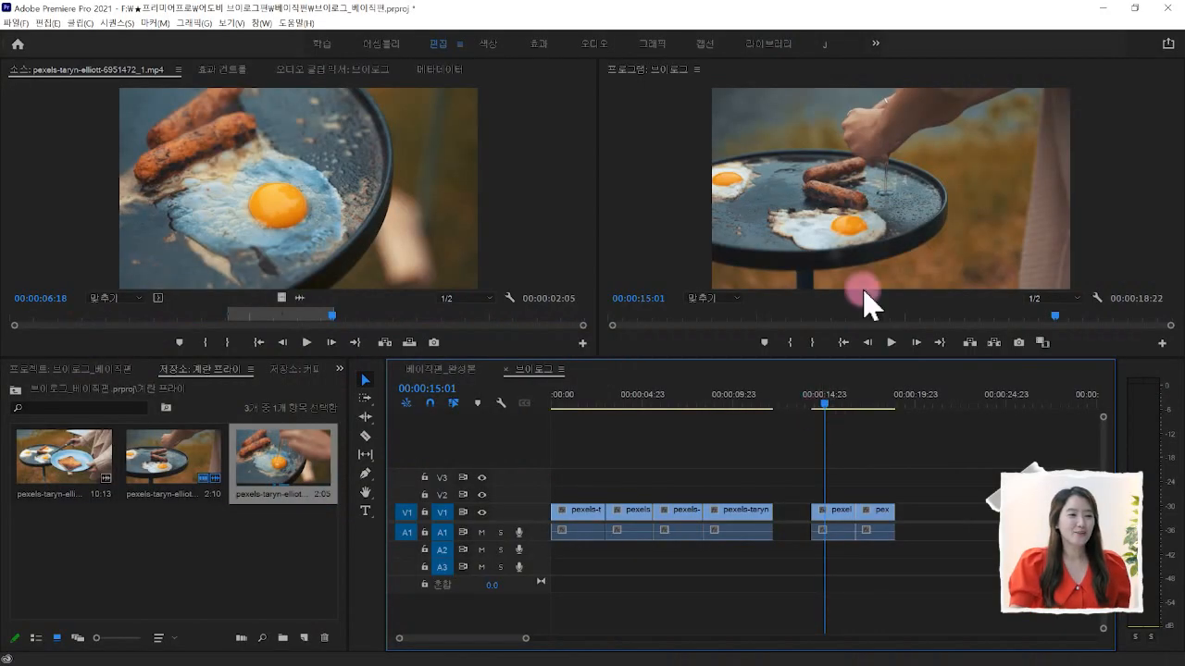
{"action": "key", "text": "space"}
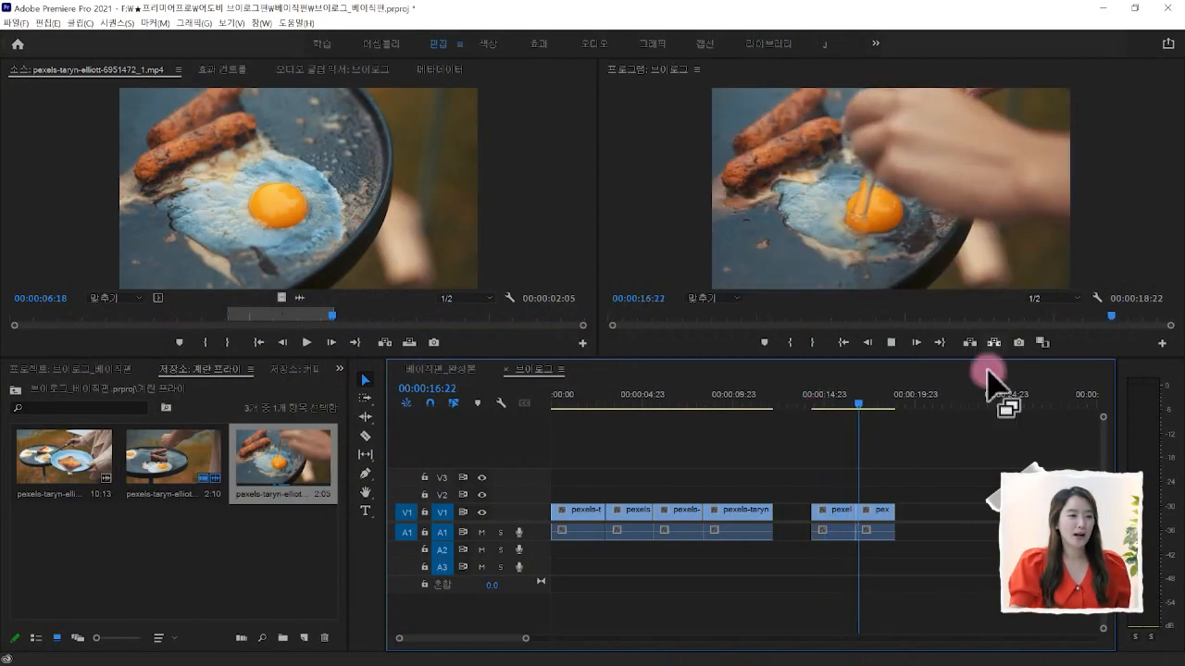
{"action": "key", "text": "space"}
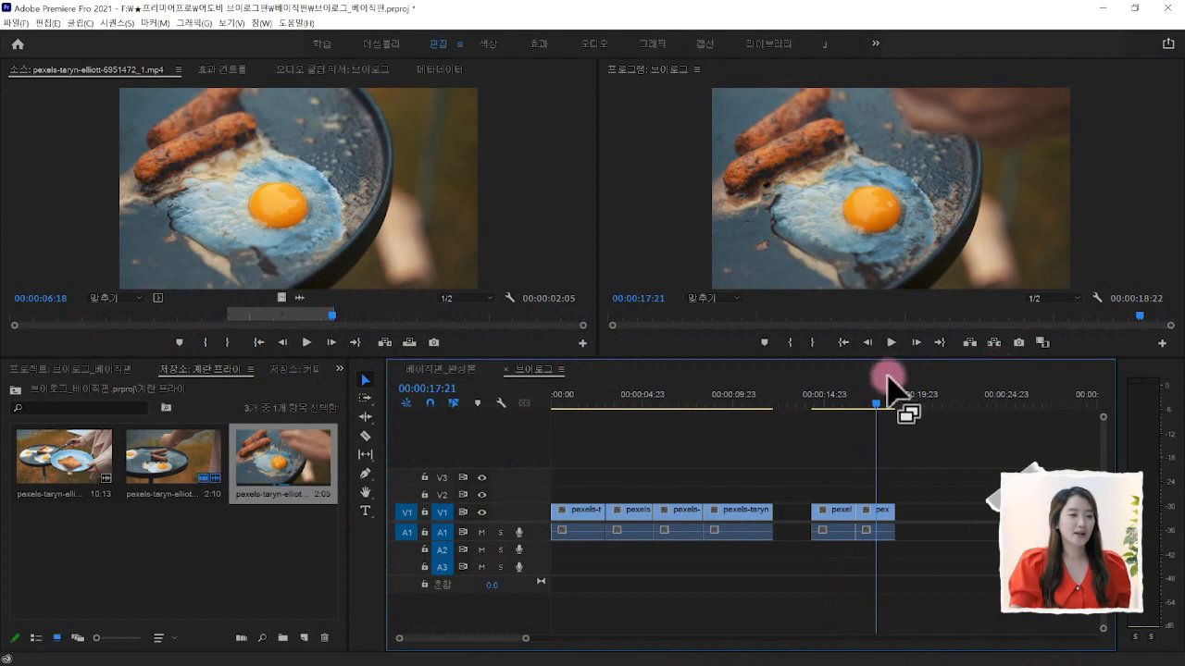
{"action": "mouse_move", "coordinate": [871, 391]}
{"action": "left_mouse_down"}
{"action": "mouse_move", "coordinate": [842, 402]}
{"action": "mouse_move", "coordinate": [872, 414]}
{"action": "left_mouse_up"}
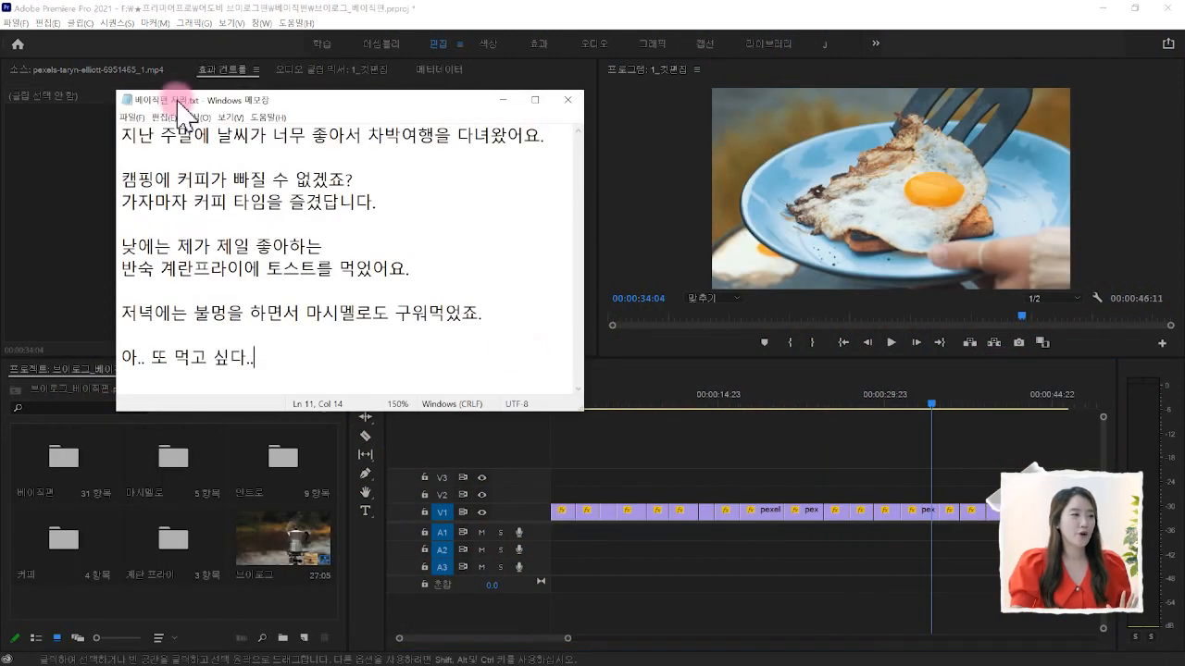
Review the narration script in the Notepad text file, then scrub through the 1_컷편집 sequence.
{"action": "left_click_drag", "start_coordinate": [173, 135], "coordinate": [366, 376]}
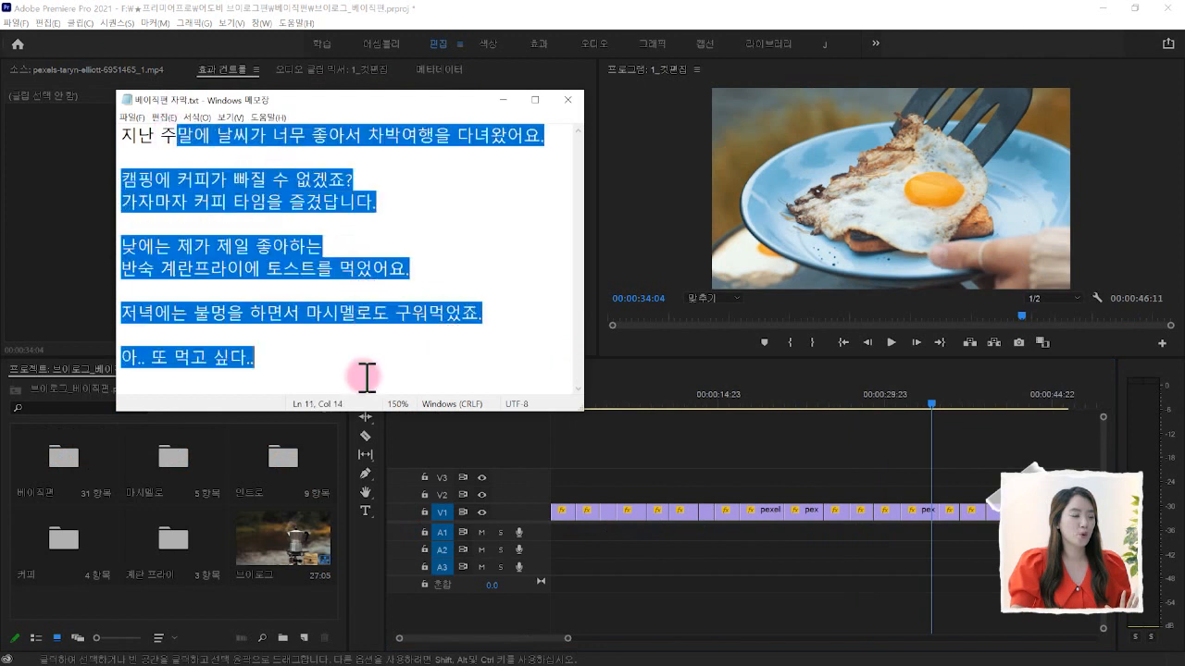
{"action": "left_click", "coordinate": [618, 416]}
{"action": "left_click_drag", "start_coordinate": [584, 405], "coordinate": [704, 406]}
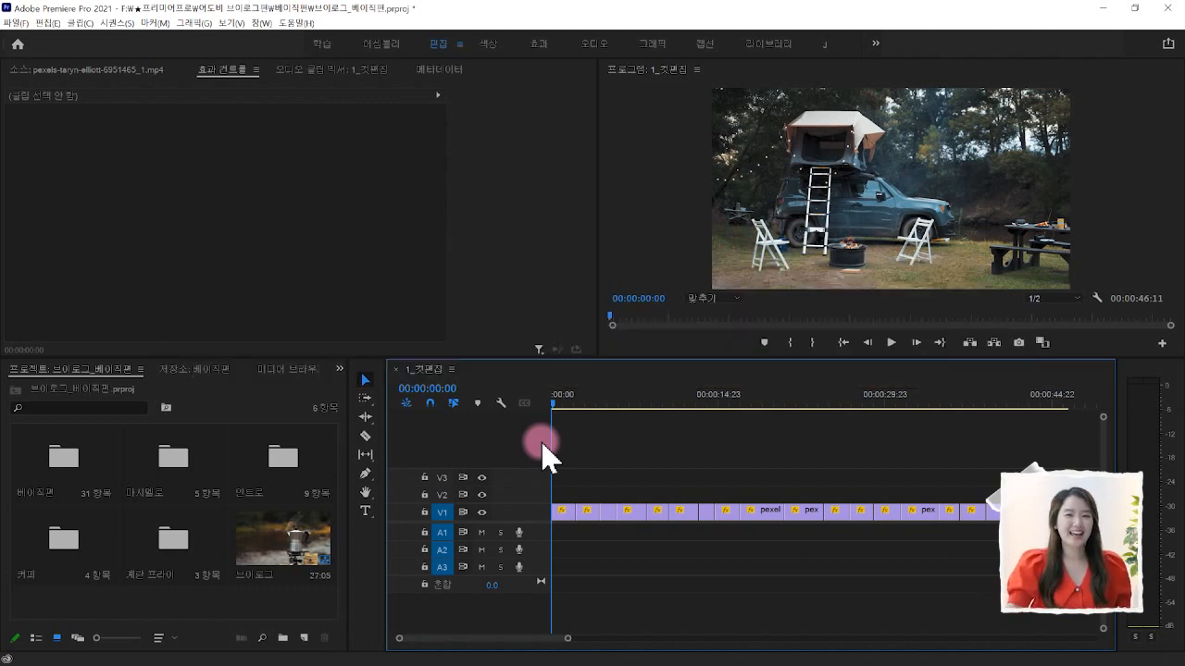
Import 내레이션.mp3 from the 영상소스 folder into the project.
{"action": "left_click", "coordinate": [223, 608]}
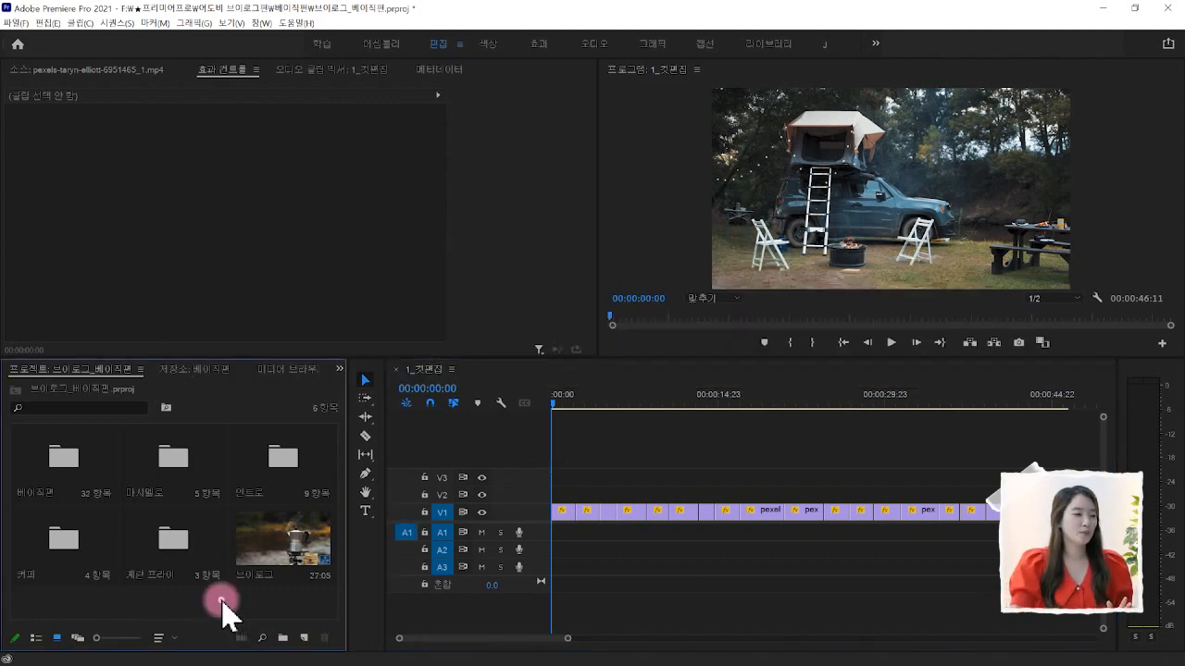
{"action": "double_click", "coordinate": [223, 607]}
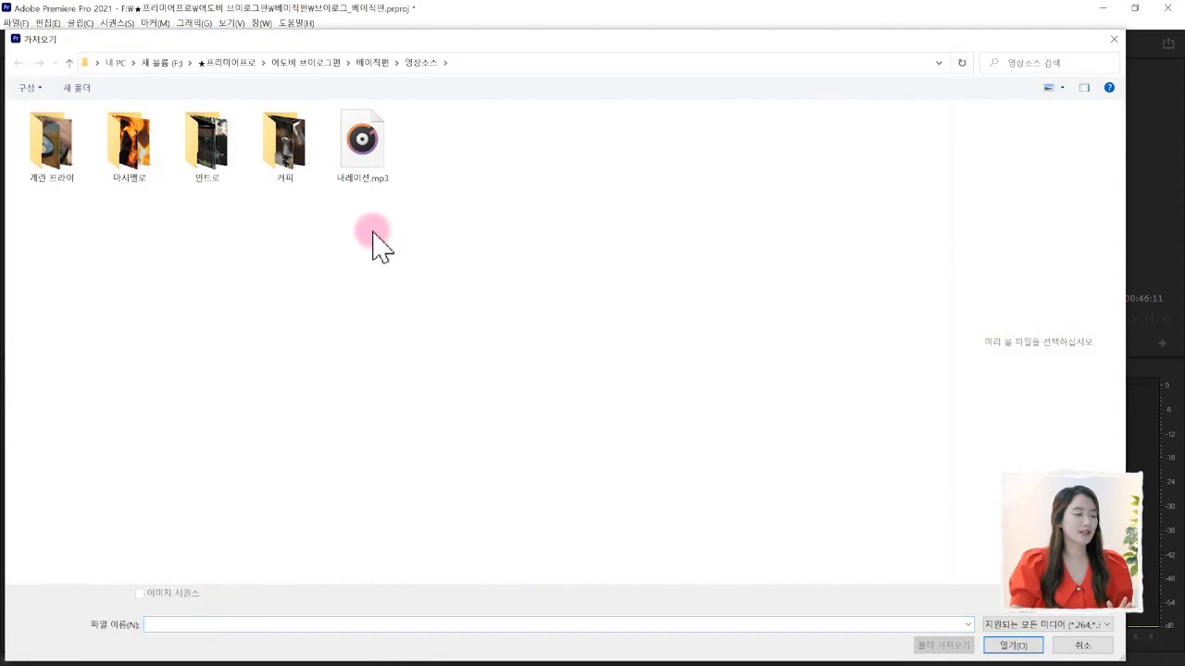
{"action": "double_click", "coordinate": [375, 182]}
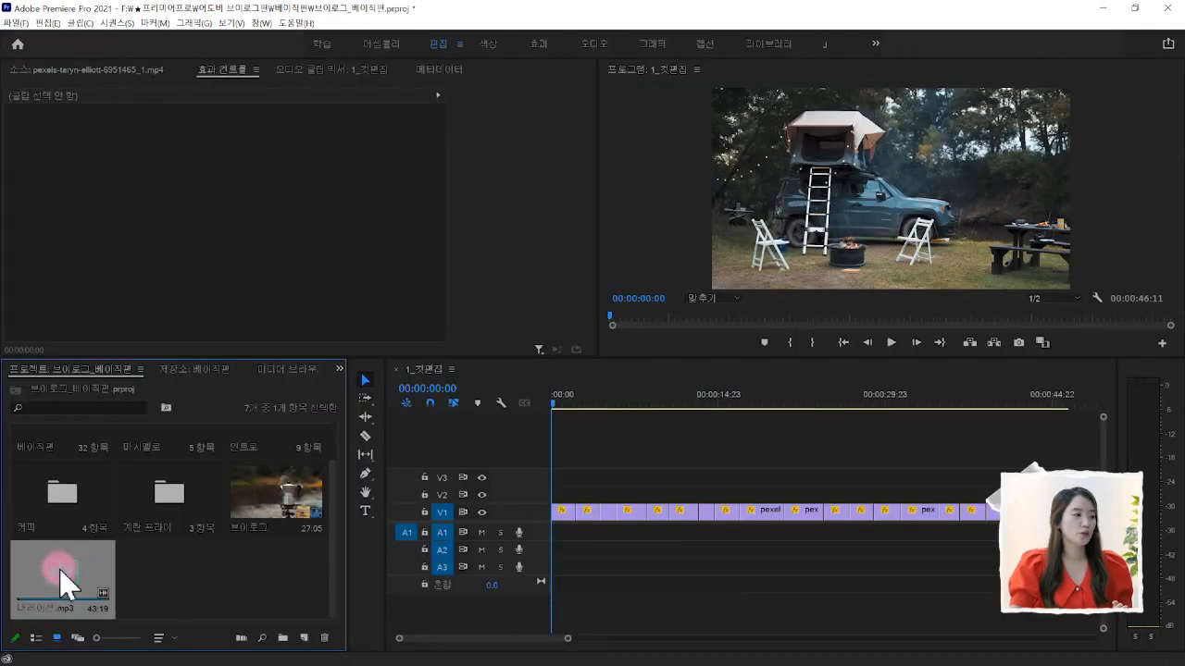
Open 내레이션.mp3 in the source monitor and mark its first sentence from 00;00;00;00 to 00;00;04;24.
{"action": "double_click", "coordinate": [53, 571]}
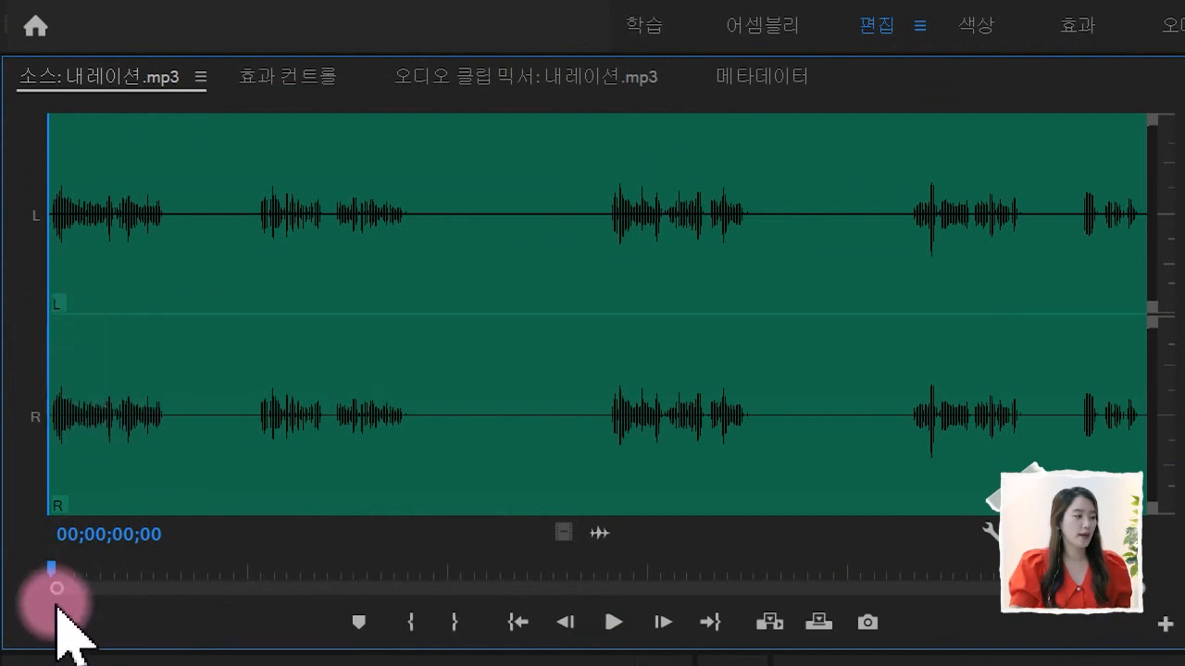
{"action": "left_click", "coordinate": [405, 622]}
{"action": "left_click_drag", "start_coordinate": [19, 400], "coordinate": [170, 370]}
{"action": "left_click", "coordinate": [414, 621]}
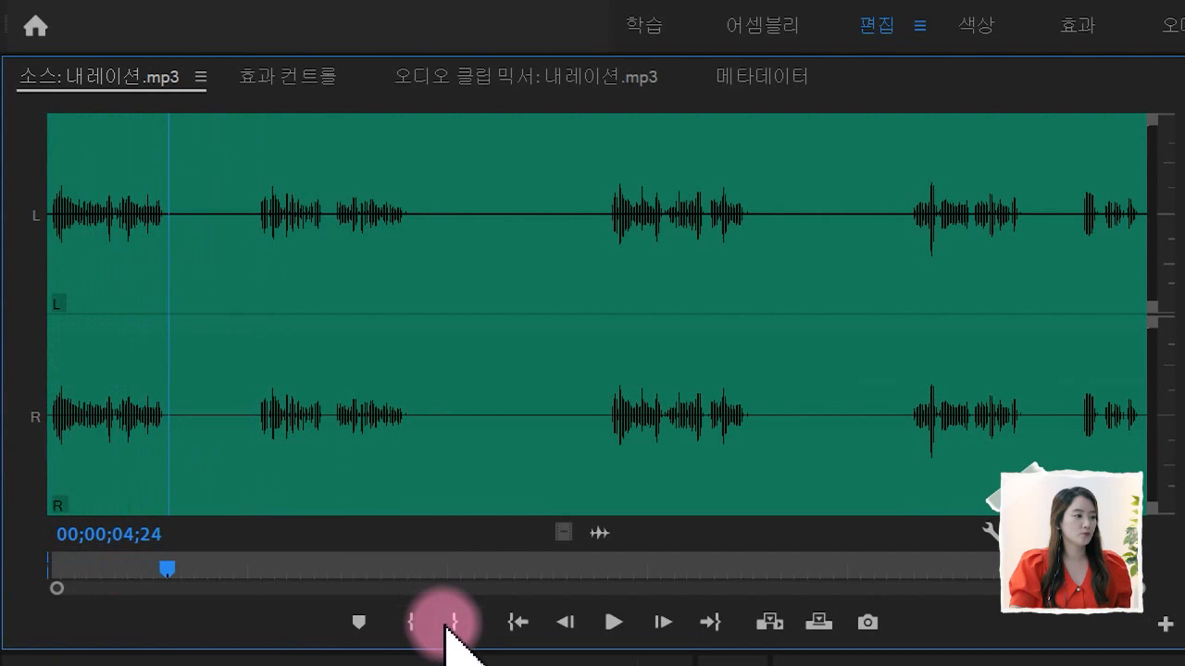
{"action": "left_click", "coordinate": [413, 620]}
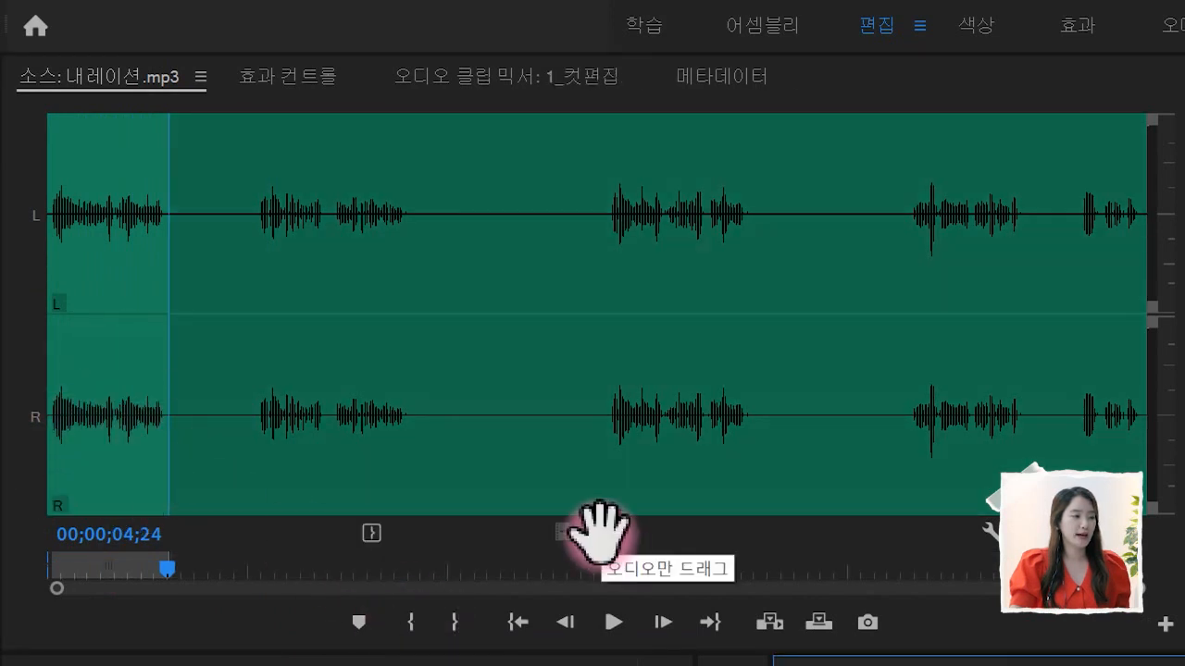
Place only the audio of the marked narration on A1 about six seconds into the sequence and play it back.
{"action": "left_click_drag", "start_coordinate": [600, 530], "coordinate": [887, 662]}
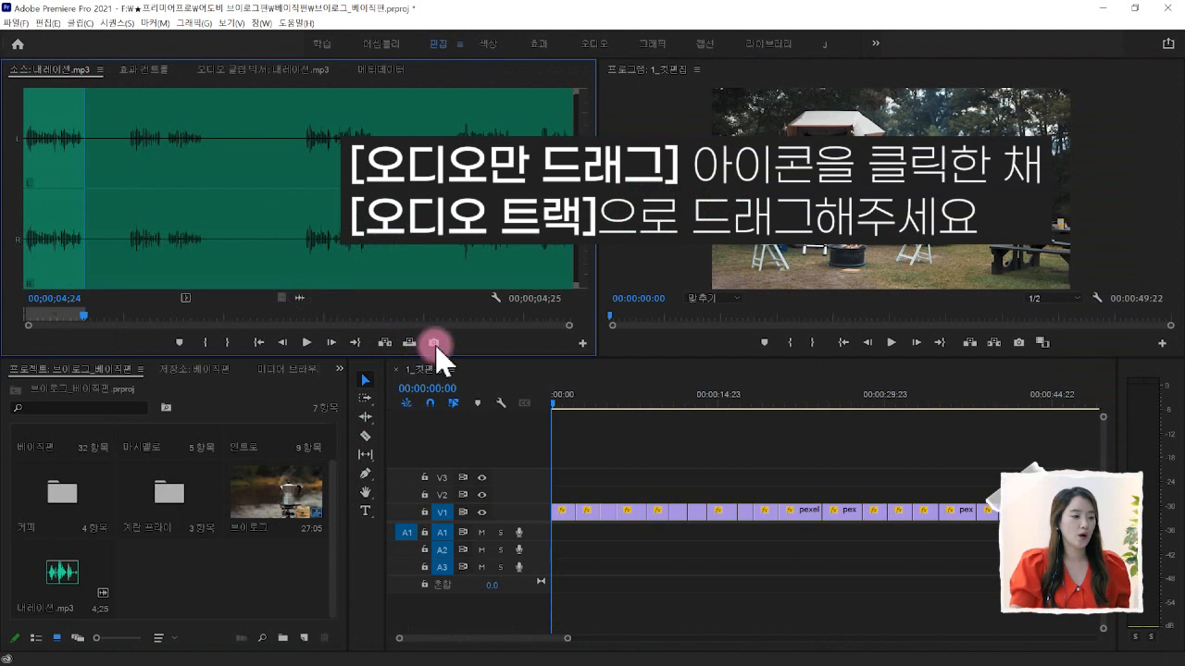
{"action": "left_click_drag", "start_coordinate": [436, 346], "coordinate": [553, 407]}
{"action": "left_click_drag", "start_coordinate": [912, 662], "coordinate": [624, 540]}
{"action": "left_click_drag", "start_coordinate": [620, 404], "coordinate": [607, 410]}
{"action": "key", "text": "space"}
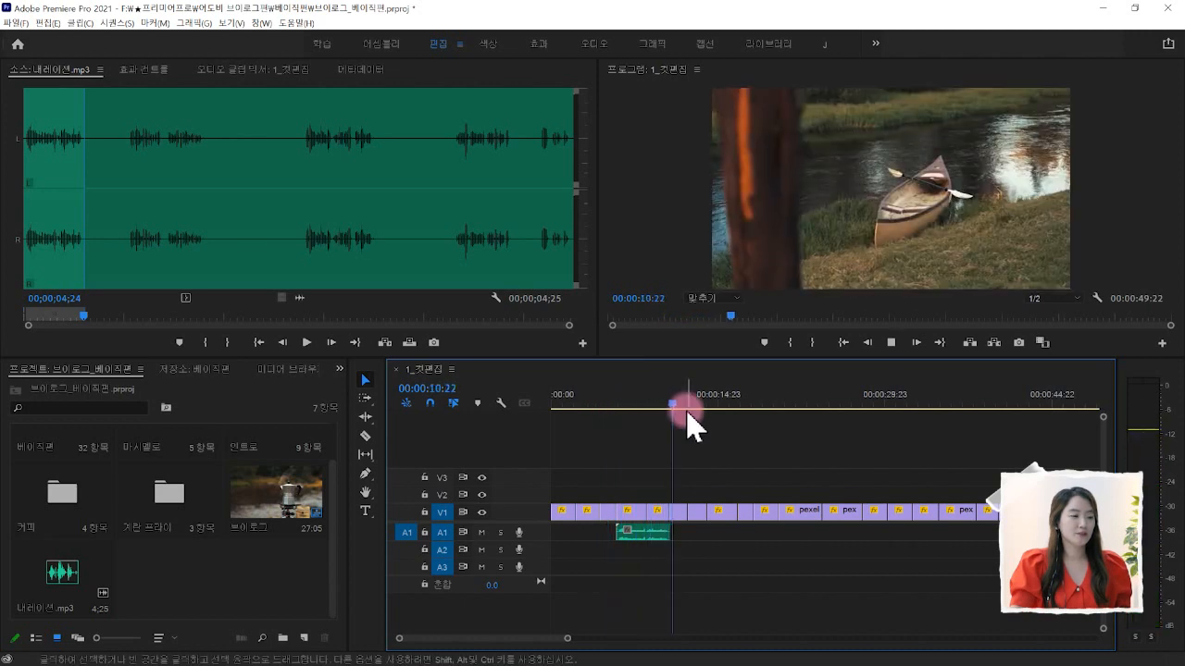
{"action": "key", "text": "space"}
{"action": "left_click_drag", "start_coordinate": [670, 417], "coordinate": [659, 415]}
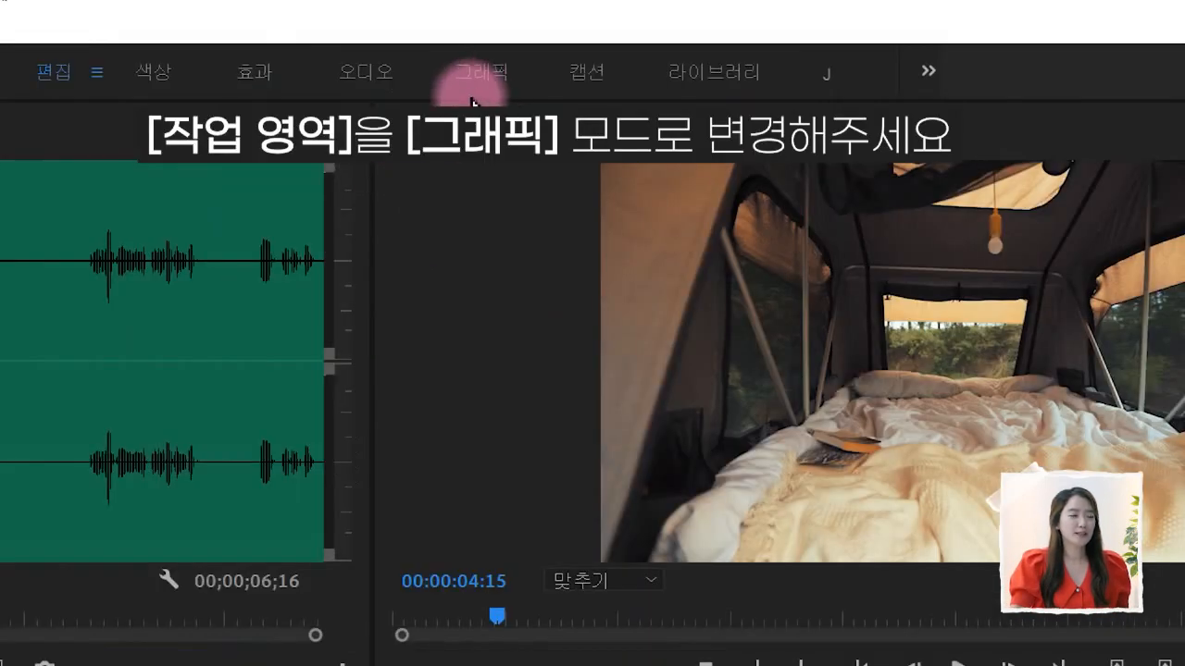
Switch to the 그래픽 workspace and add the subtitle "지난 주말에 차박여행을 다녀왔어요" low in the frame at 00:00:06:00.
{"action": "left_click", "coordinate": [480, 81]}
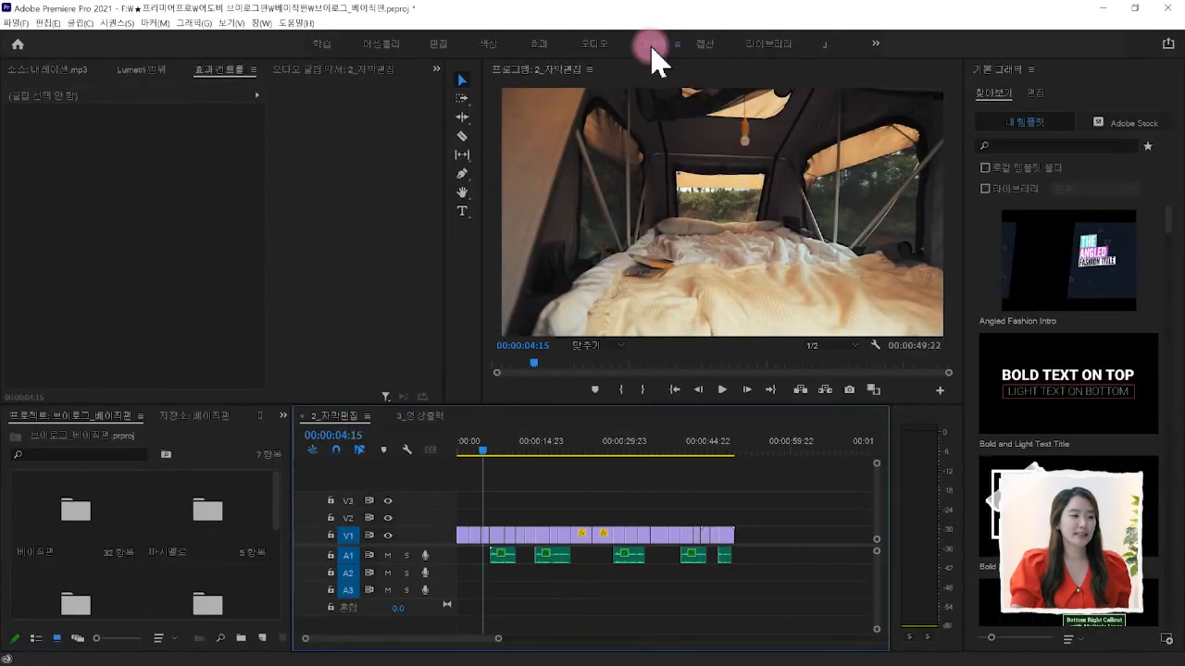
{"action": "left_click", "coordinate": [492, 450]}
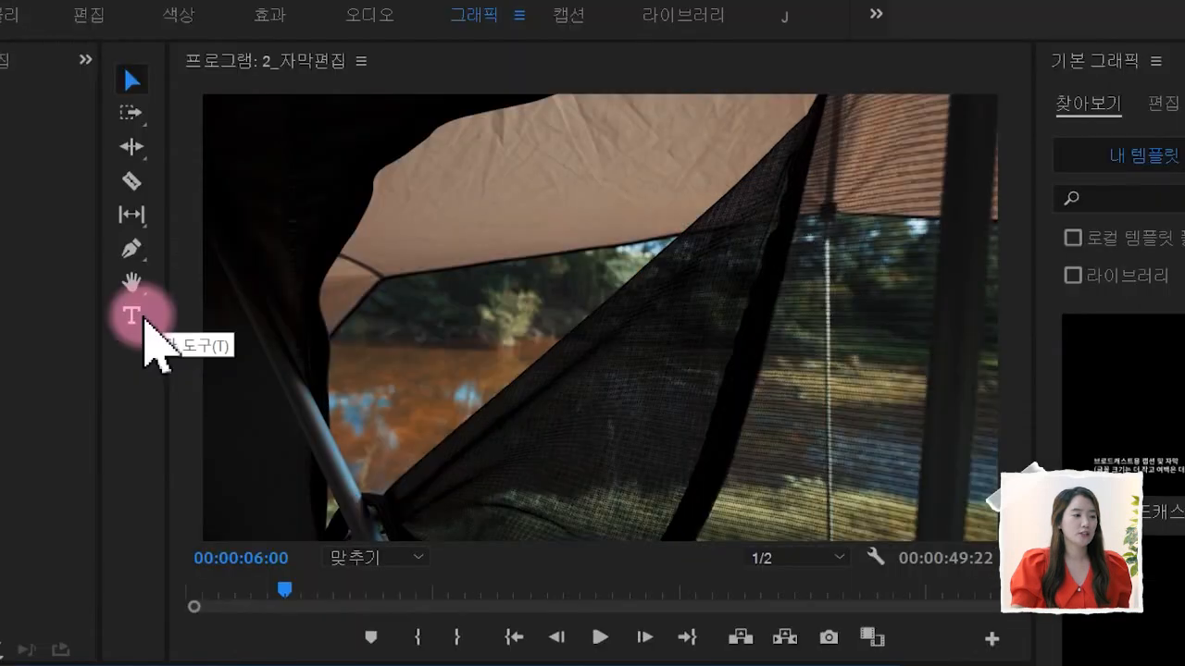
{"action": "left_click", "coordinate": [145, 322]}
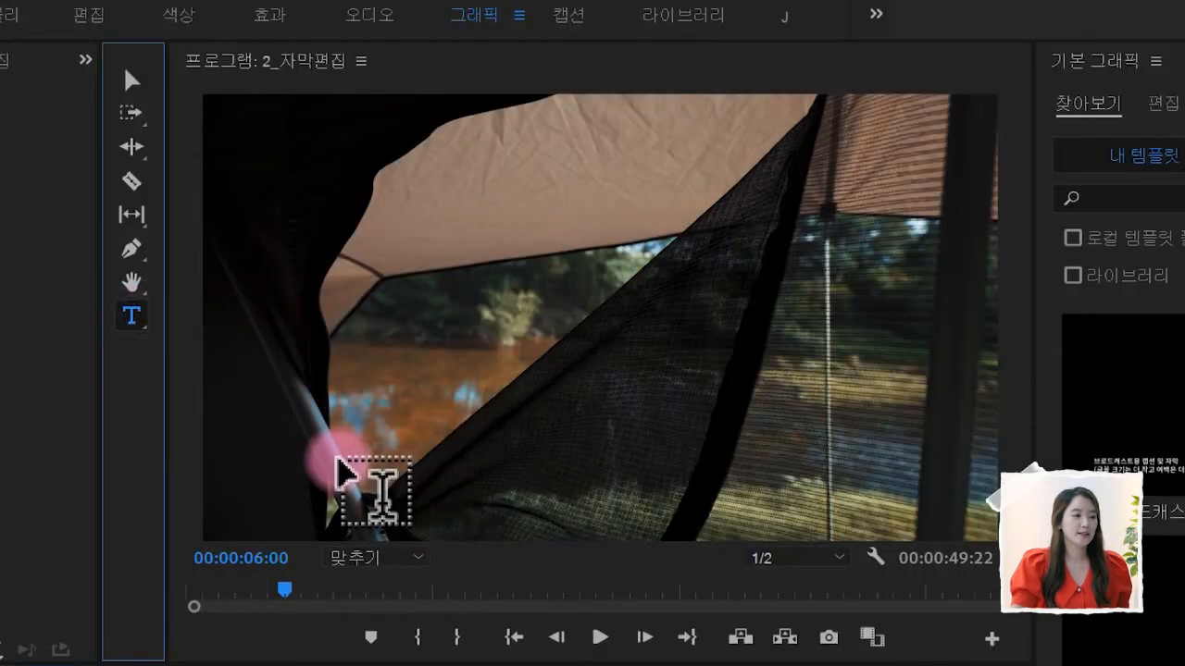
{"action": "left_click", "coordinate": [341, 460]}
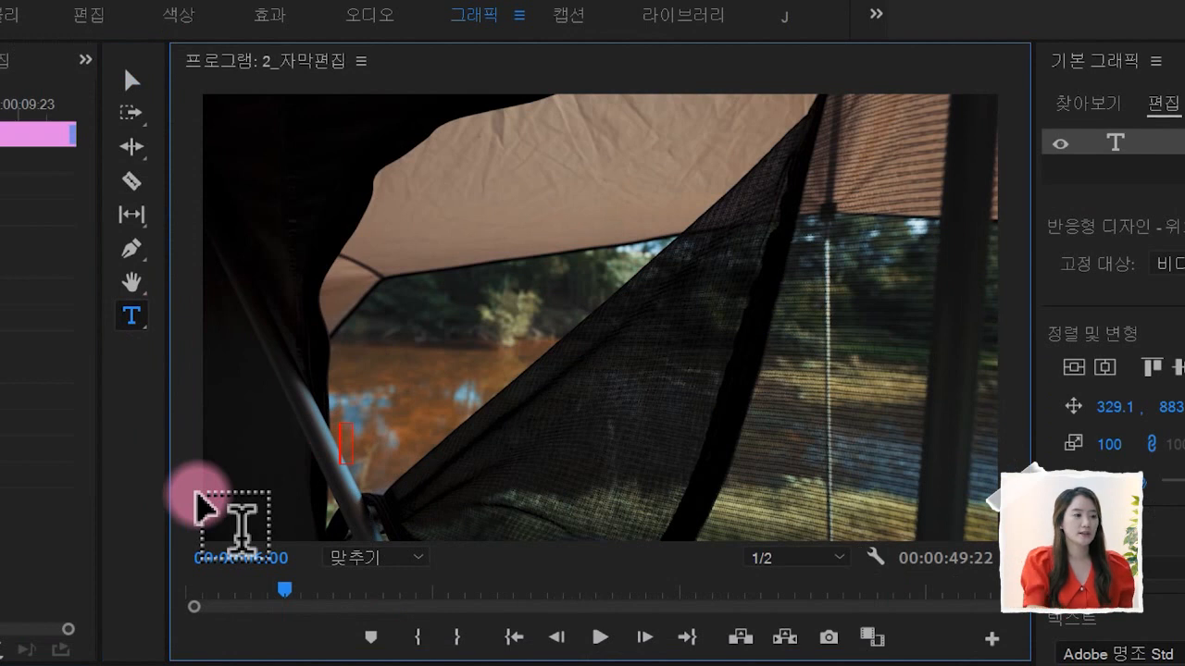
{"action": "type", "text": "지난 주말에 차박여행을 다"}
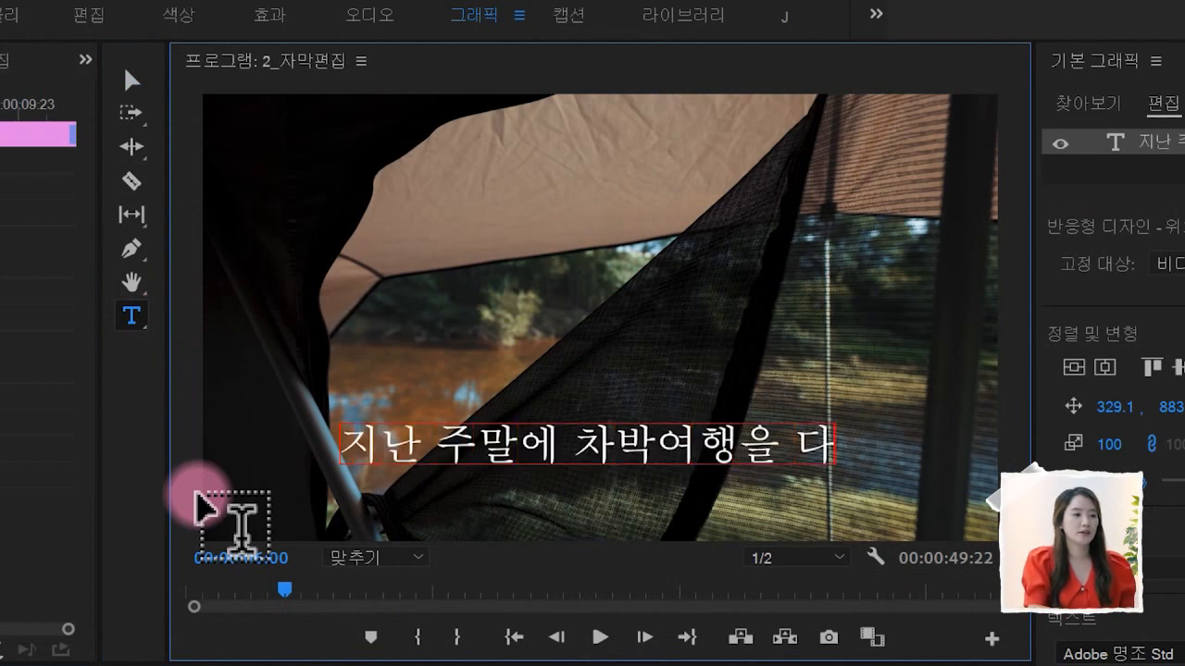
{"action": "type", "text": "녀왔어요"}
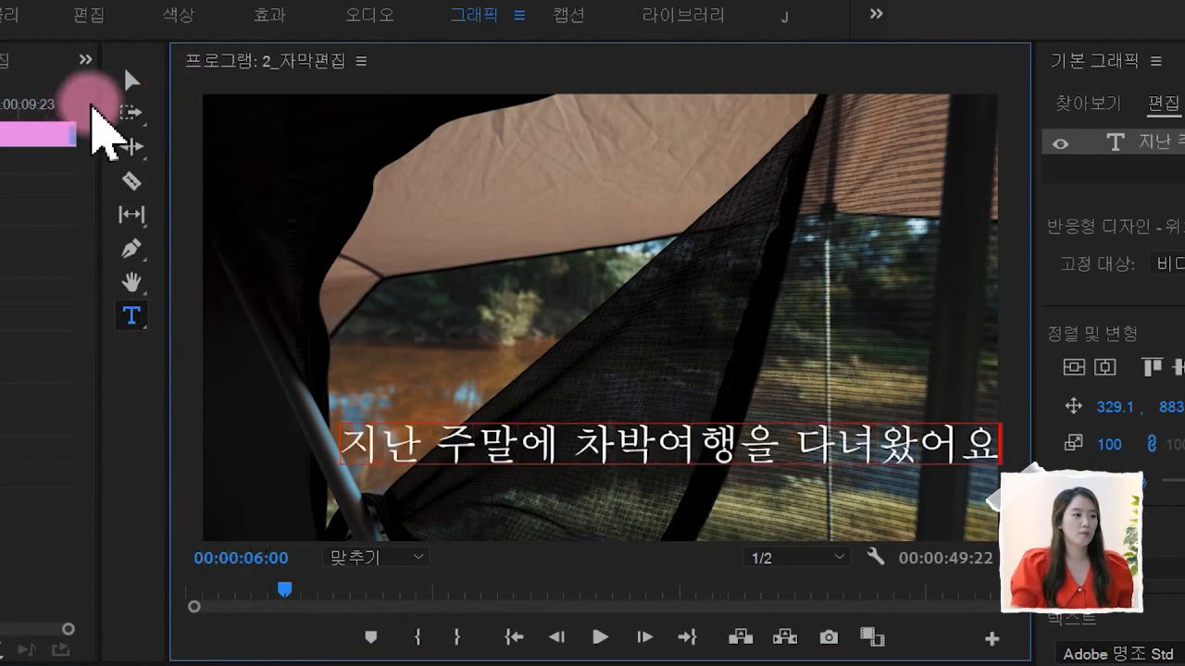
{"action": "left_click", "coordinate": [131, 82]}
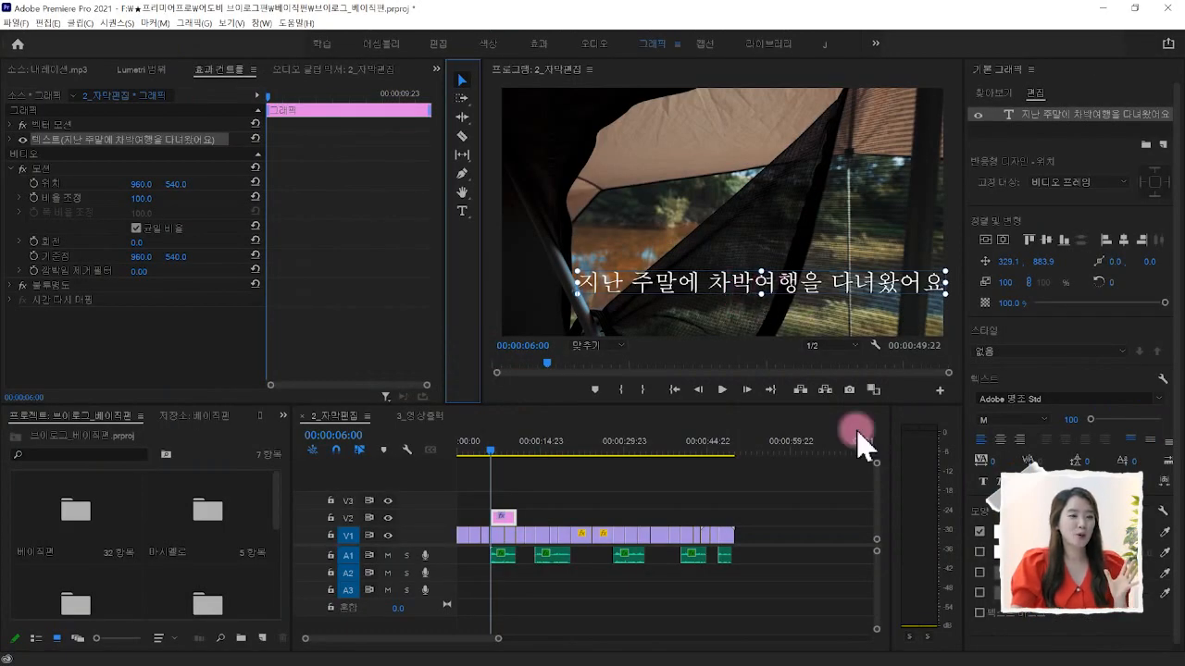
Center the subtitle text horizontally in the frame, set its font to 나눔손글씨 가람연꽃, and scale it to 78% near the bottom edge.
{"action": "left_click", "coordinate": [999, 442]}
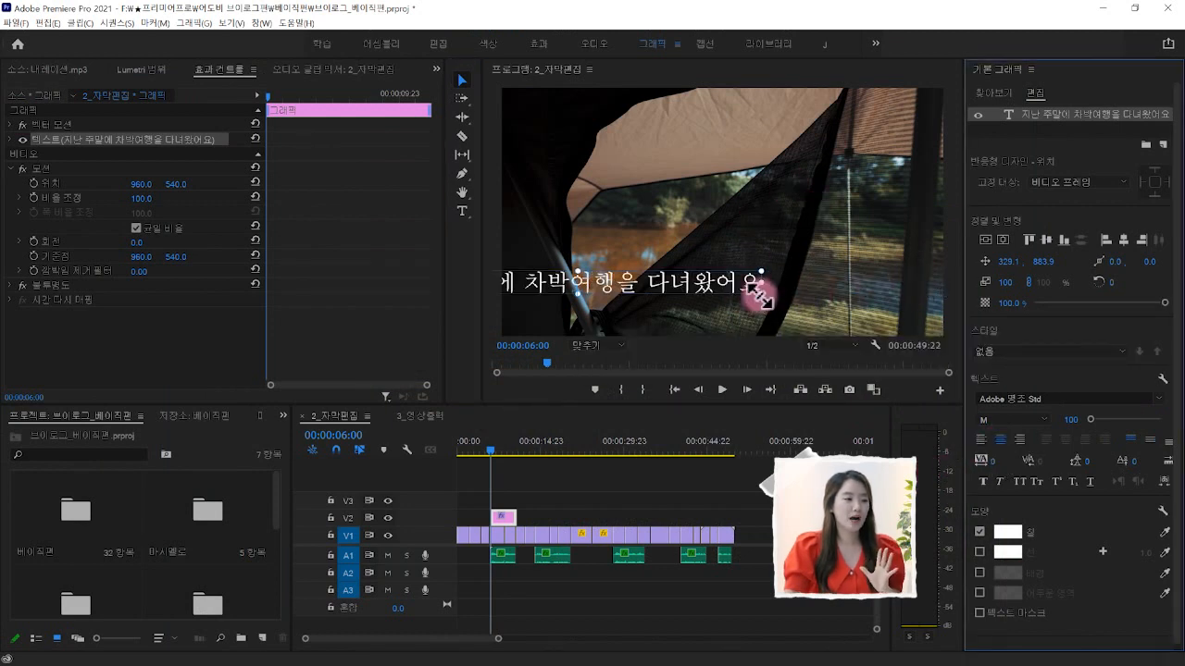
{"action": "left_click", "coordinate": [1002, 240]}
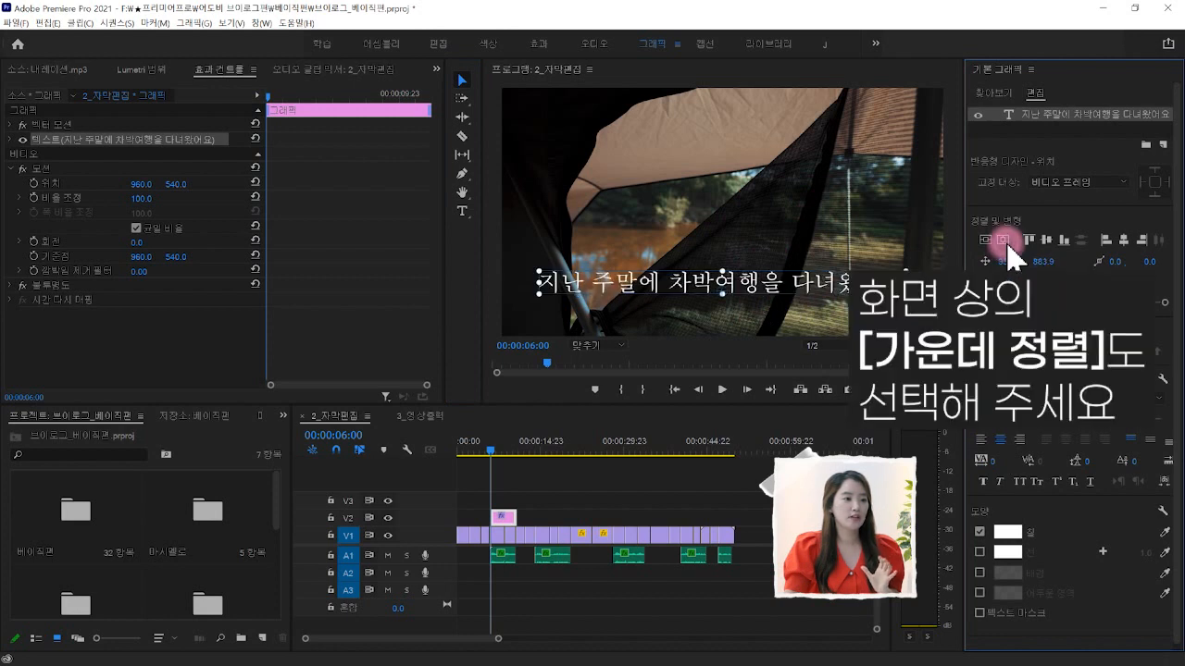
{"action": "left_click", "coordinate": [1160, 398]}
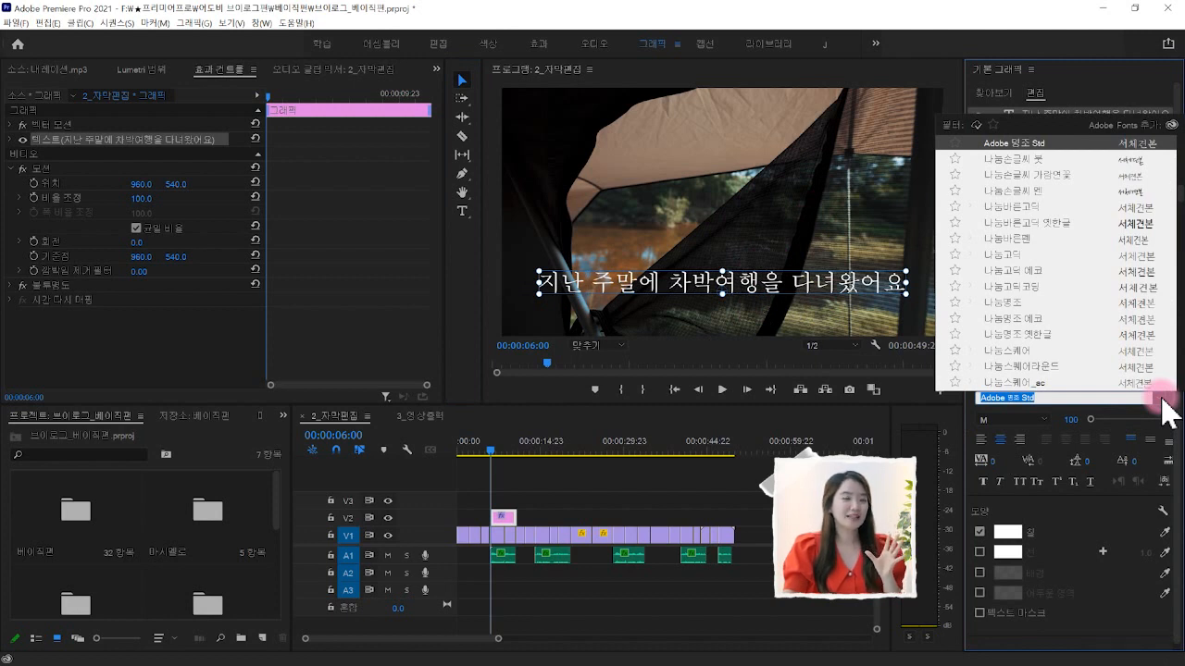
{"action": "left_click", "coordinate": [1028, 174]}
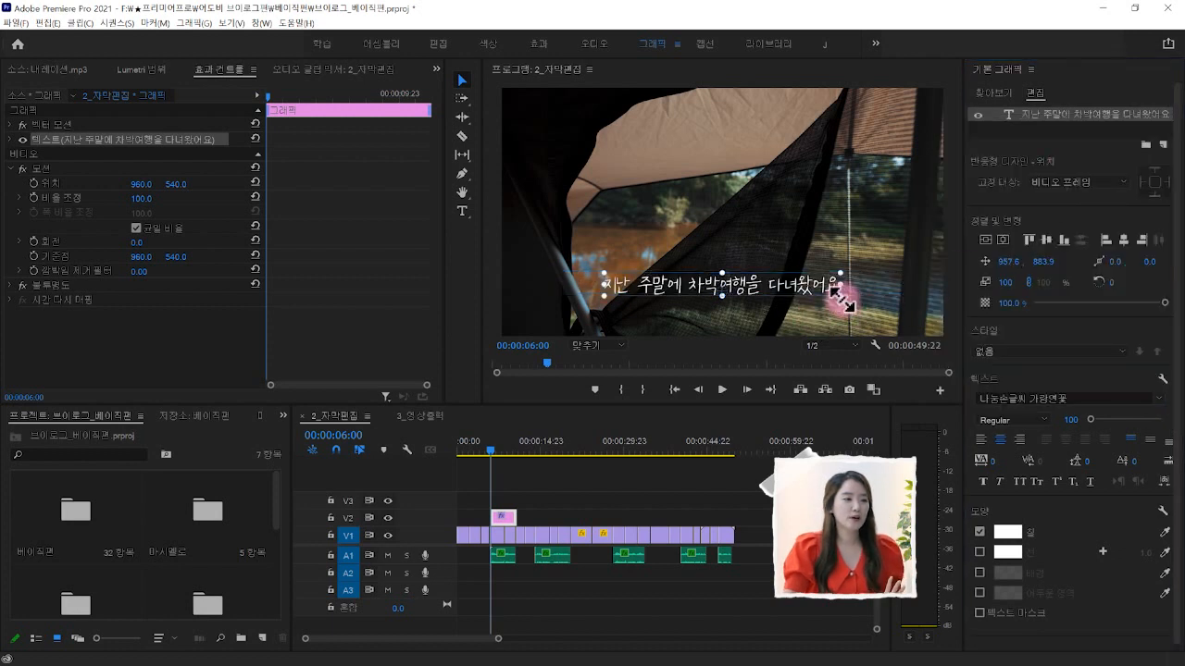
{"action": "left_click_drag", "start_coordinate": [842, 298], "coordinate": [812, 301]}
Try the dark red fill colour 210000 on the subtitle and undo the change.
{"action": "left_click", "coordinate": [1006, 531]}
{"action": "left_click", "coordinate": [608, 345]}
{"action": "left_click", "coordinate": [746, 260]}
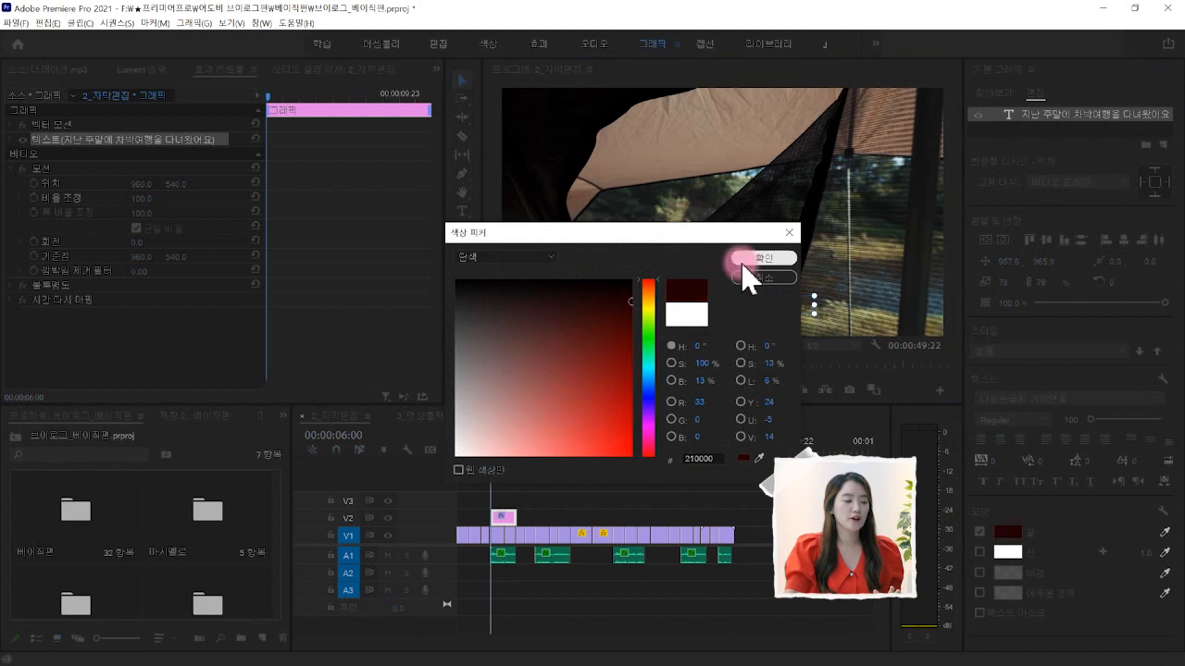
{"action": "key", "text": "ctrl+z"}
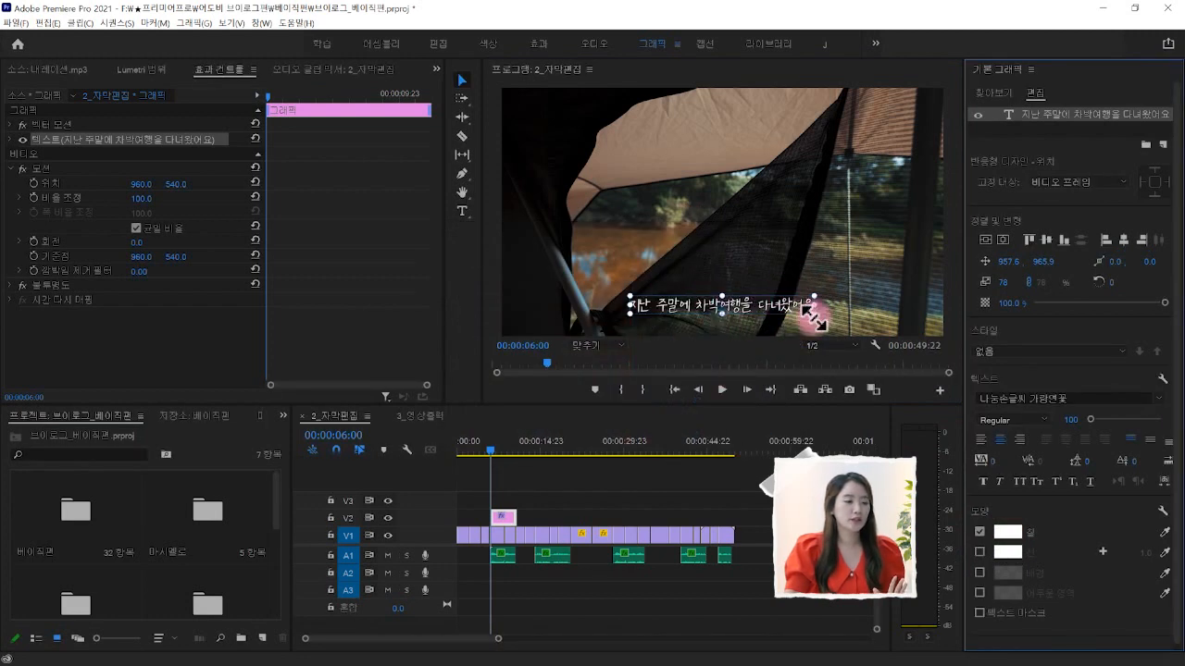
Enable a background behind the subtitle with 100% opacity and the near-black colour 1E1C1C.
{"action": "left_click", "coordinate": [980, 573]}
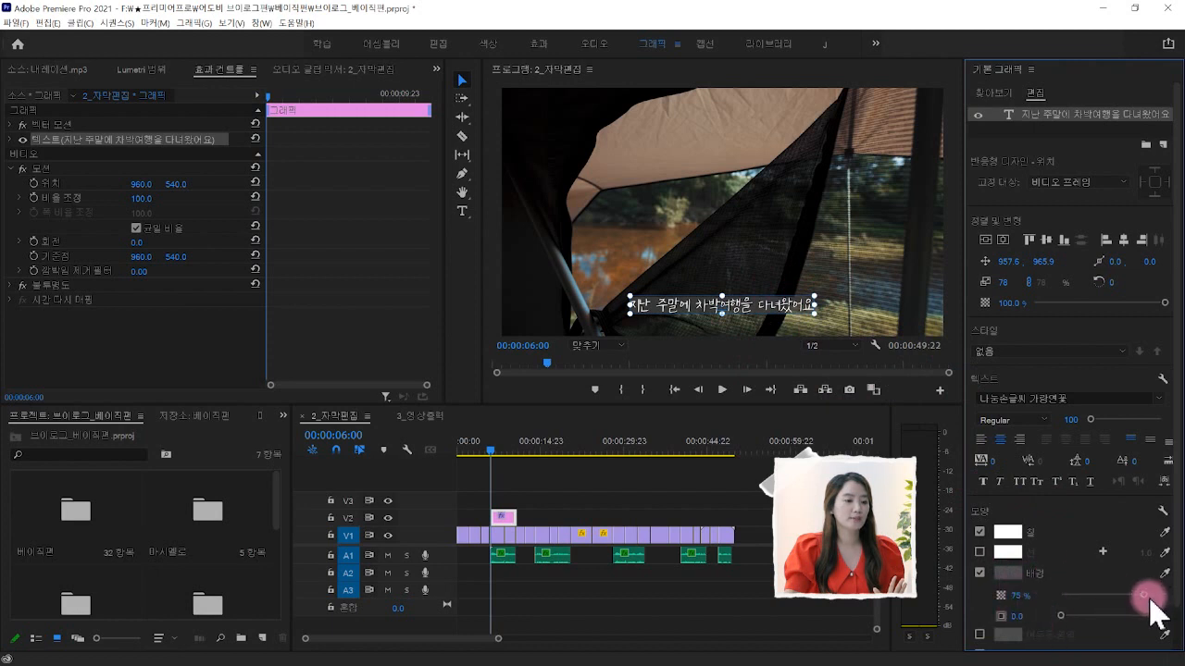
{"action": "left_click_drag", "start_coordinate": [1150, 596], "coordinate": [1177, 595]}
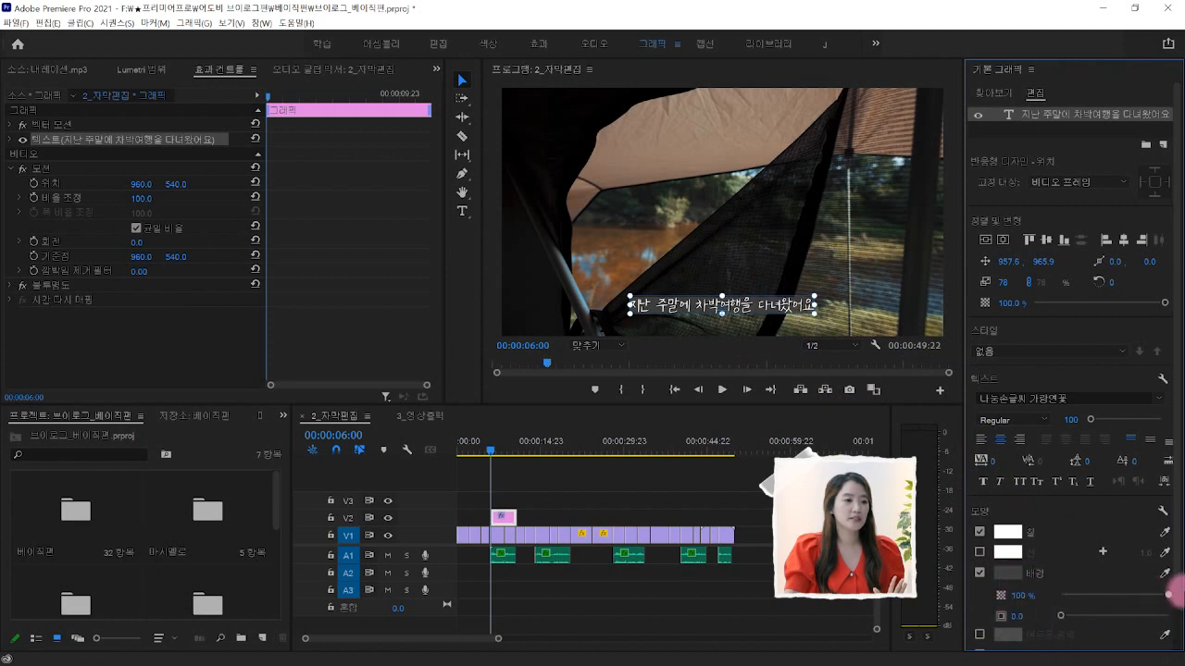
{"action": "left_click", "coordinate": [1007, 574]}
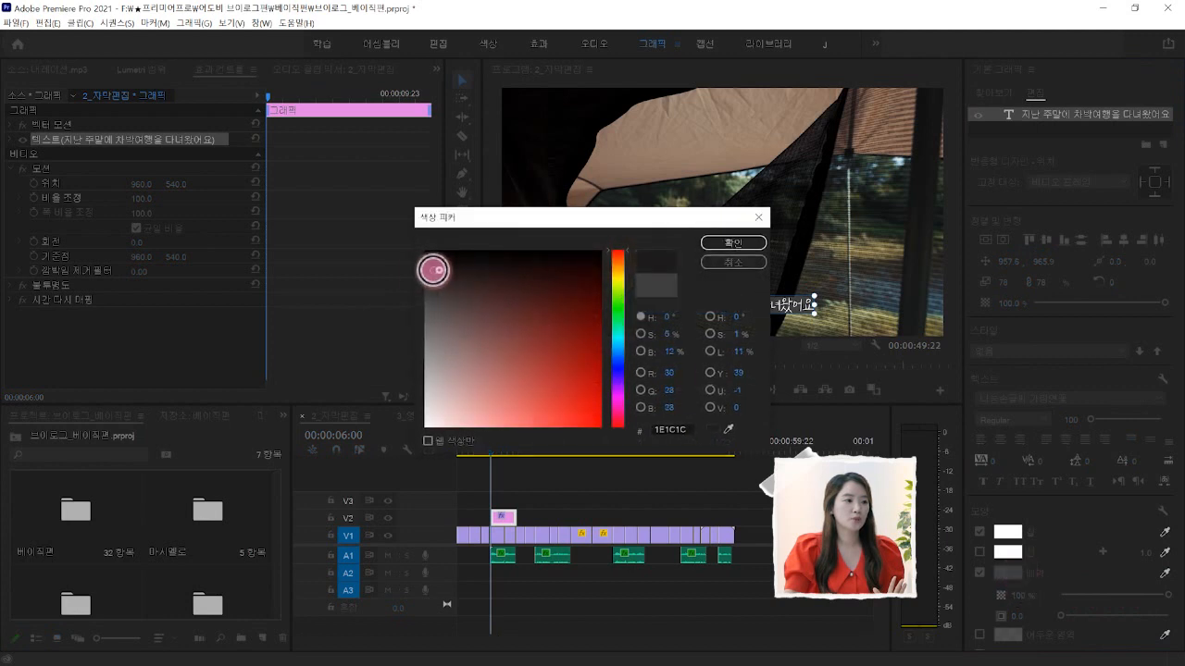
{"action": "left_click", "coordinate": [733, 243]}
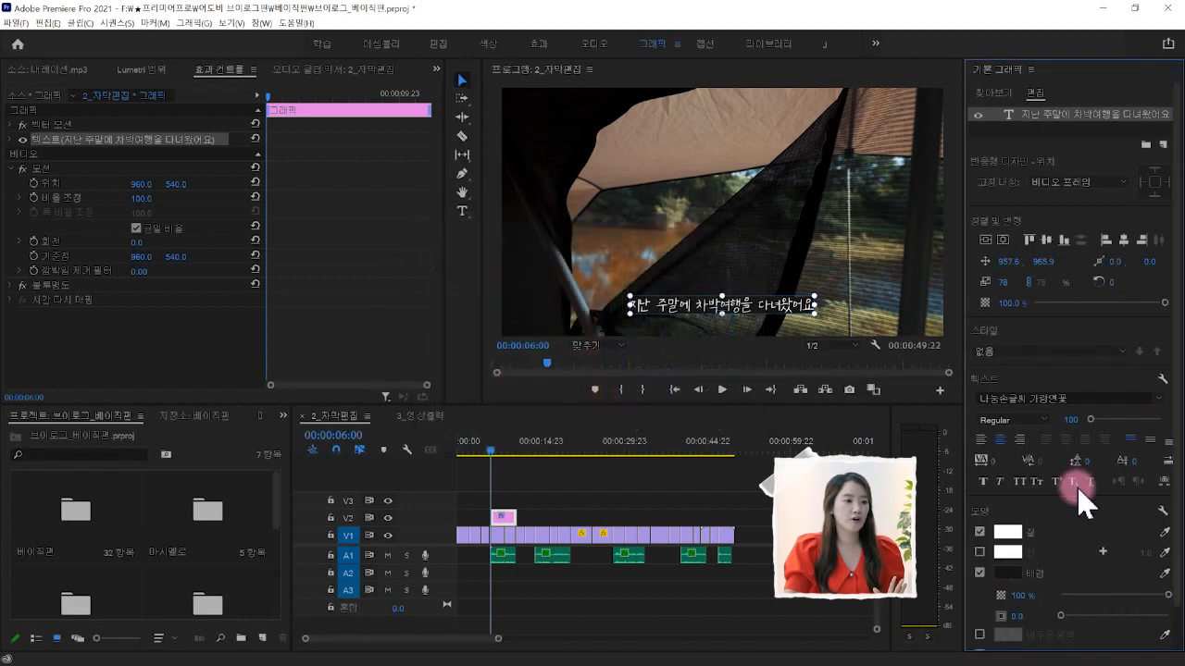
Enlarge the subtitle's background box to size 26.5 and deselect the text.
{"action": "left_click", "coordinate": [837, 314]}
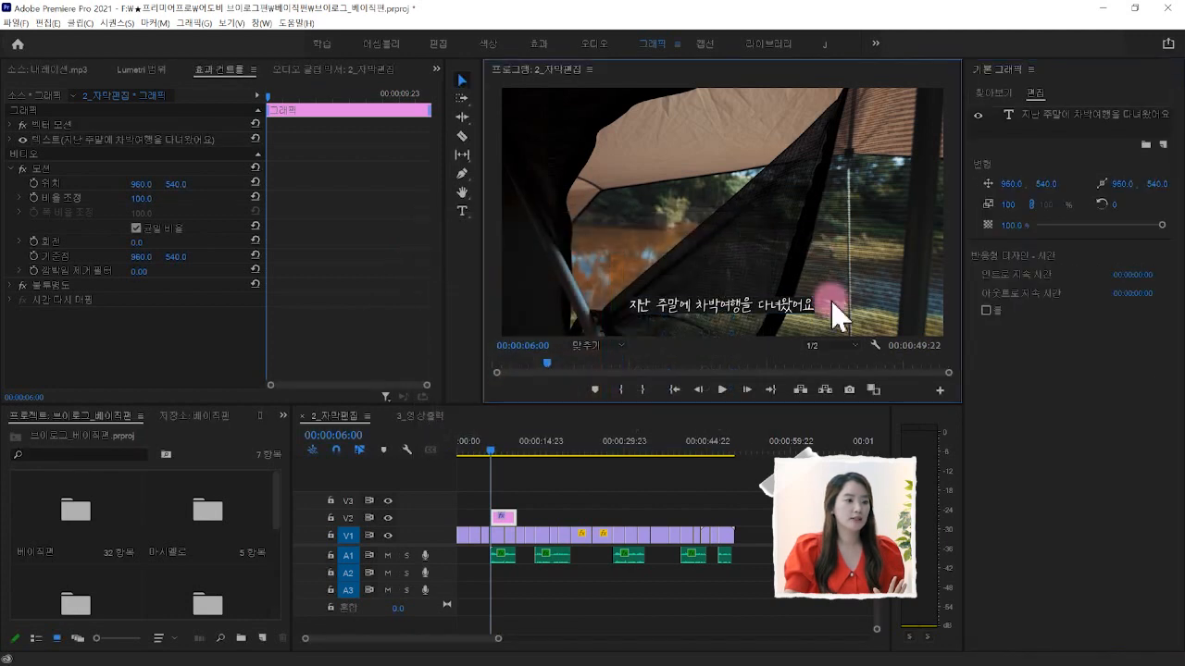
{"action": "left_click", "coordinate": [782, 315]}
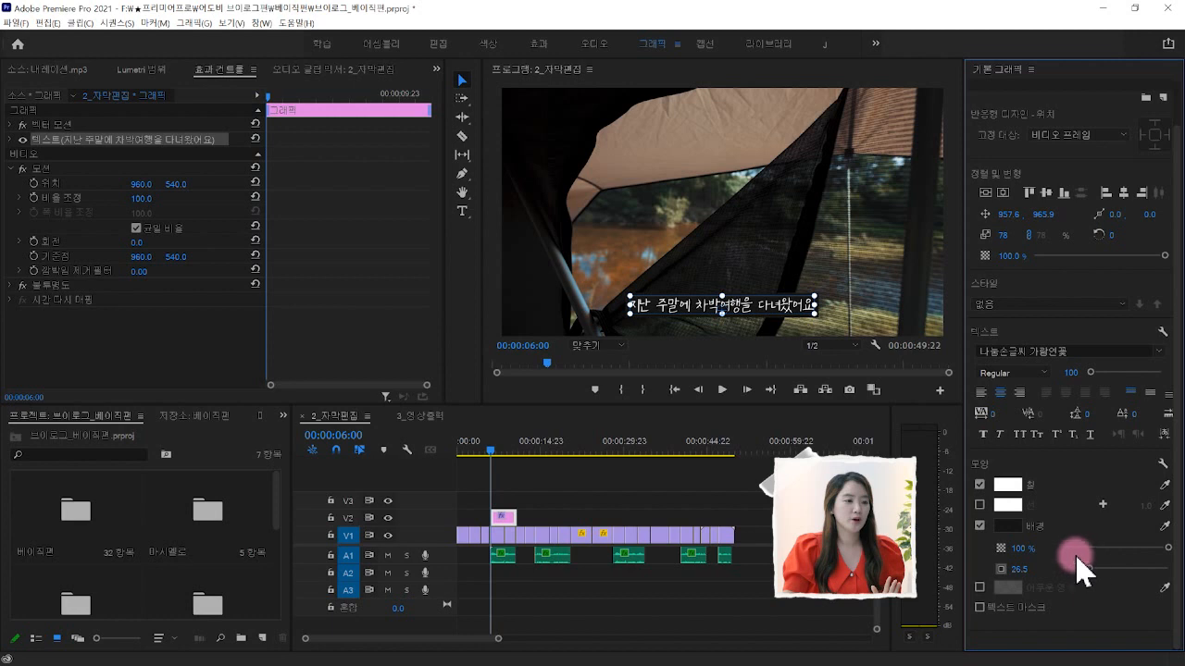
{"action": "left_click", "coordinate": [869, 306]}
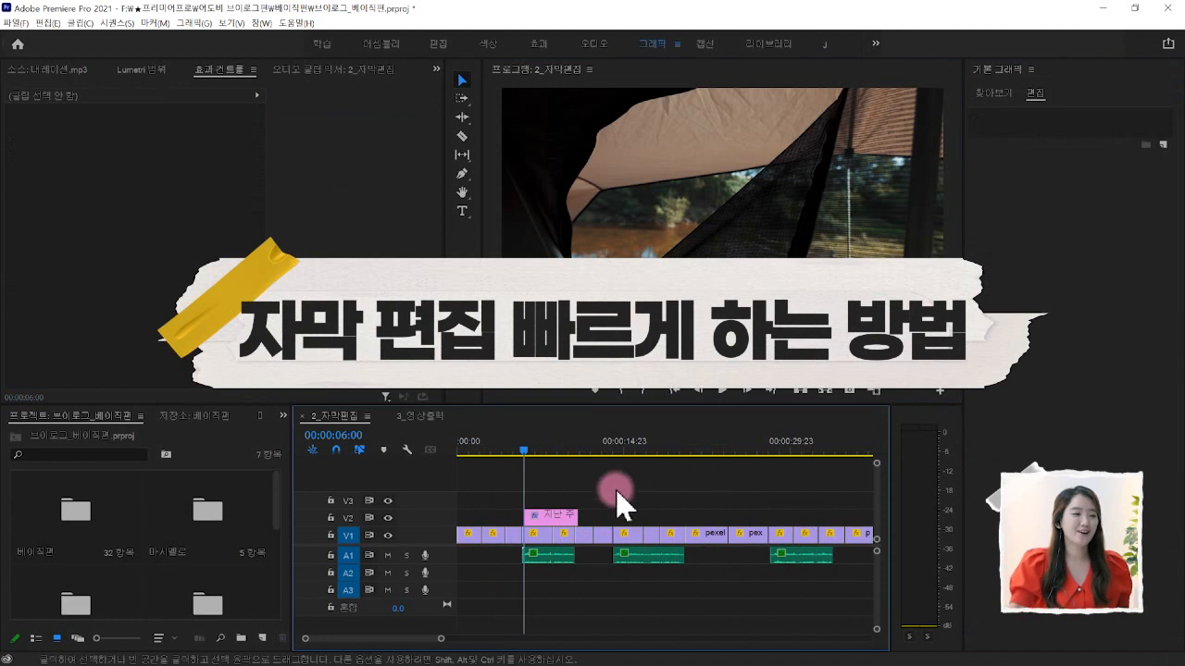
Try adding a separate placeholder text clip at 00:00:14:07 and delete it from V2.
{"action": "left_click", "coordinate": [618, 453]}
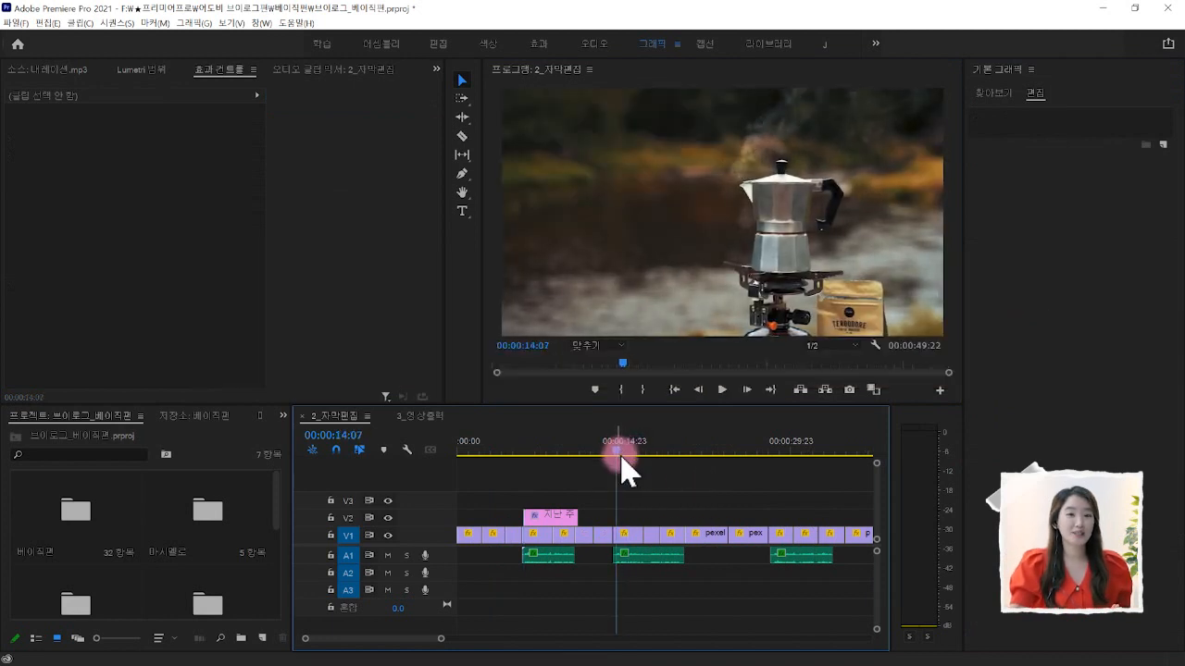
{"action": "left_click", "coordinate": [463, 212]}
{"action": "left_click", "coordinate": [565, 276]}
{"action": "type", "text": "ㄴㅇ"}
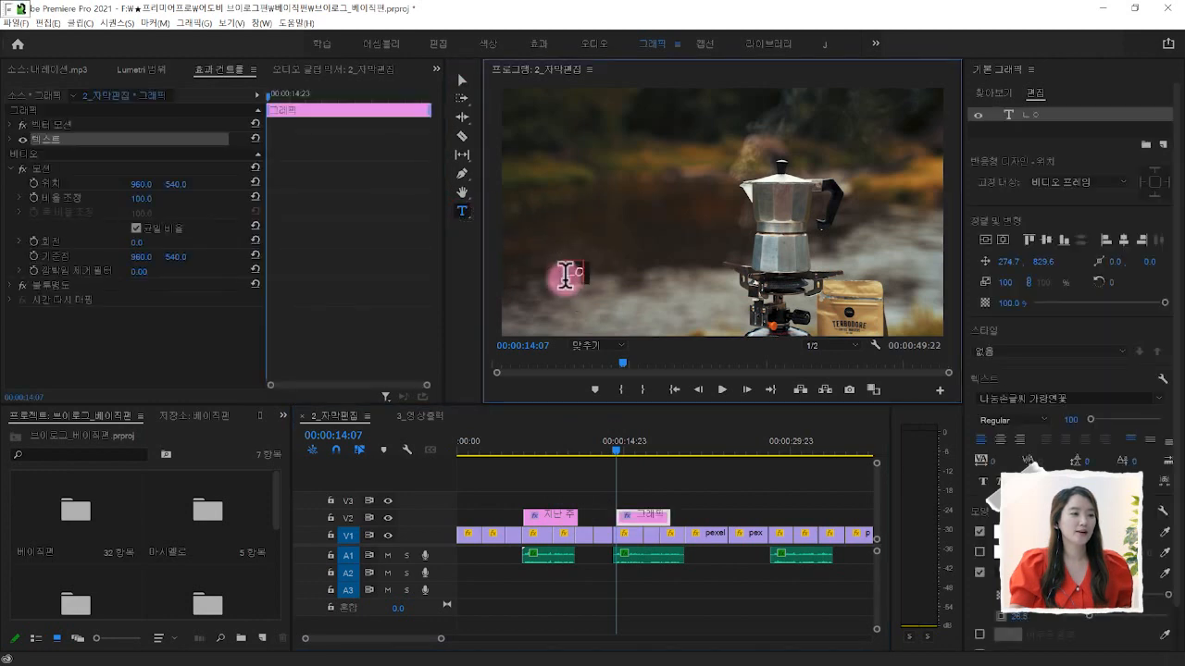
{"action": "type", "text": "ㄹㄴㅇㄹ"}
{"action": "left_click", "coordinate": [463, 80]}
{"action": "left_click", "coordinate": [601, 272]}
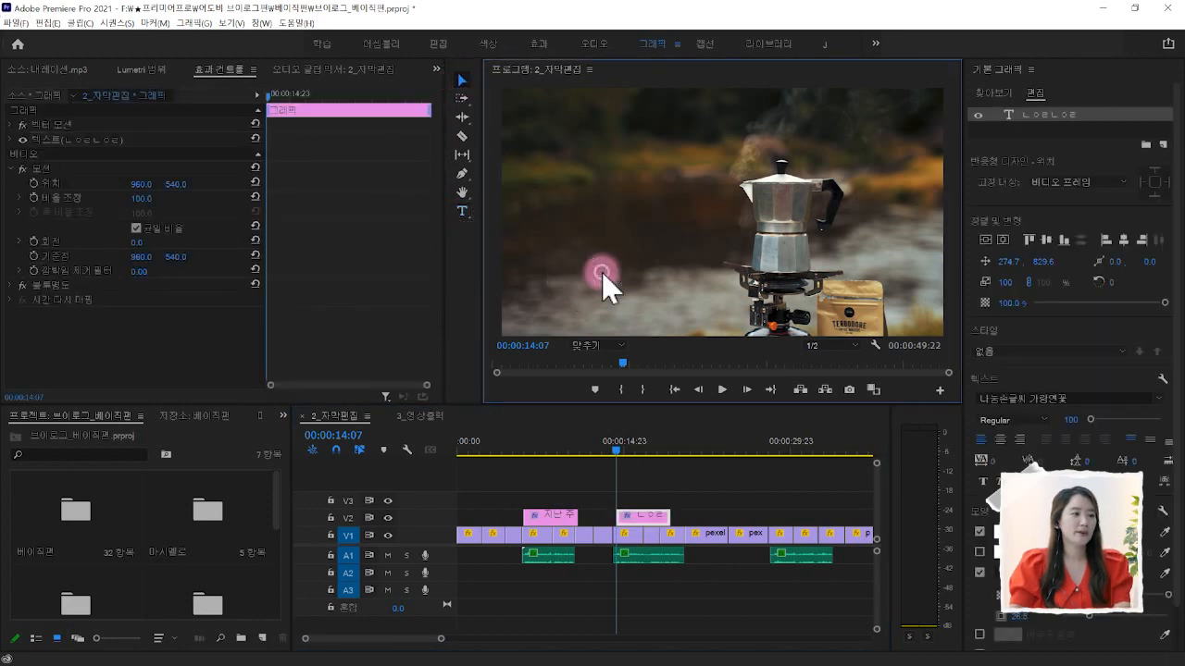
{"action": "left_click", "coordinate": [657, 516]}
{"action": "key", "text": "Delete"}
Duplicate the first subtitle clip on V2 so the copy starts with the second narration clip.
{"action": "left_click", "coordinate": [553, 518]}
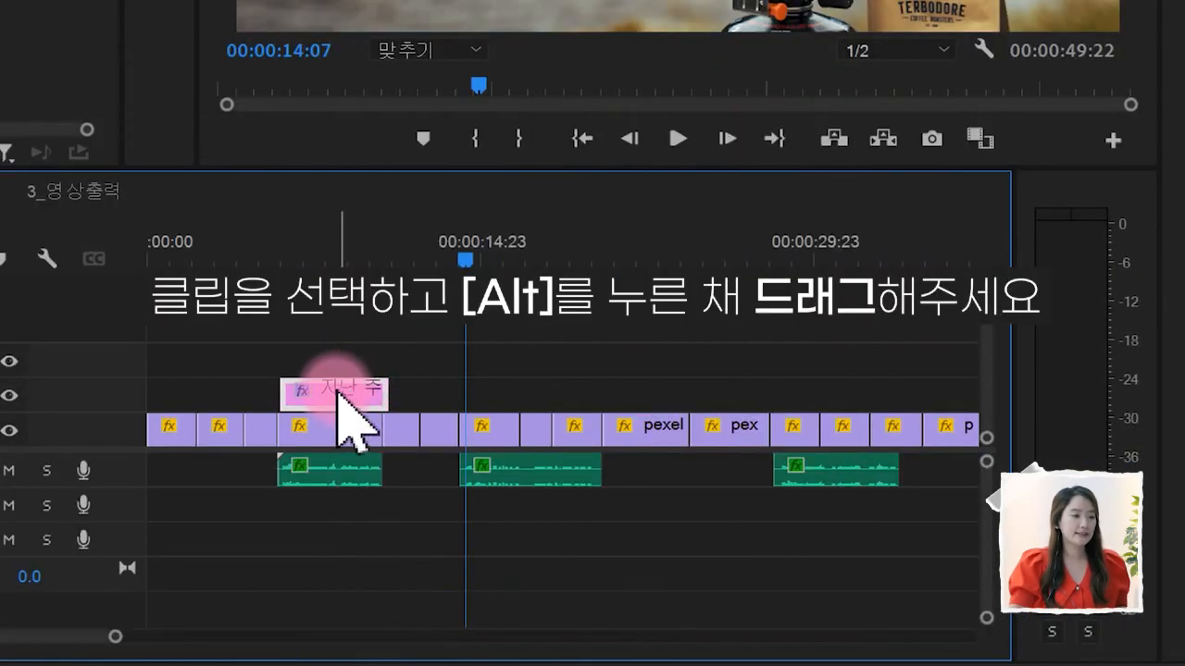
{"action": "left_click_drag", "start_coordinate": [327, 389], "coordinate": [514, 401]}
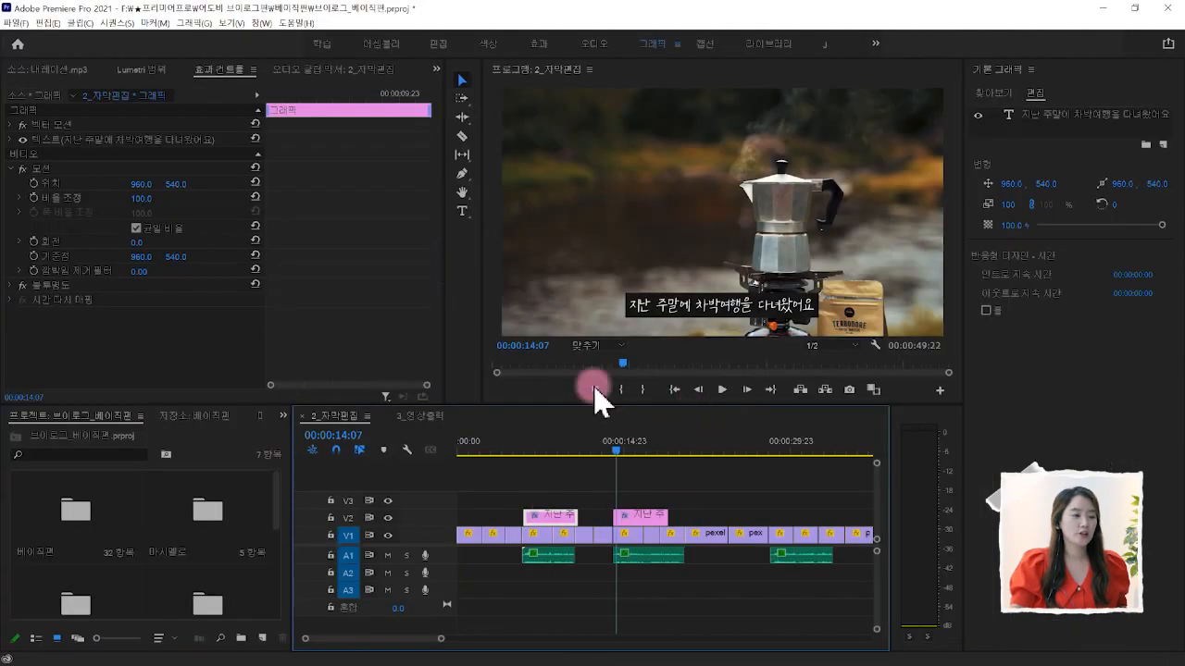
Switch to the Notepad script and copy the line "캠핑에 커피가 빠질 수 없겠죠?".
{"action": "left_click", "coordinate": [537, 657]}
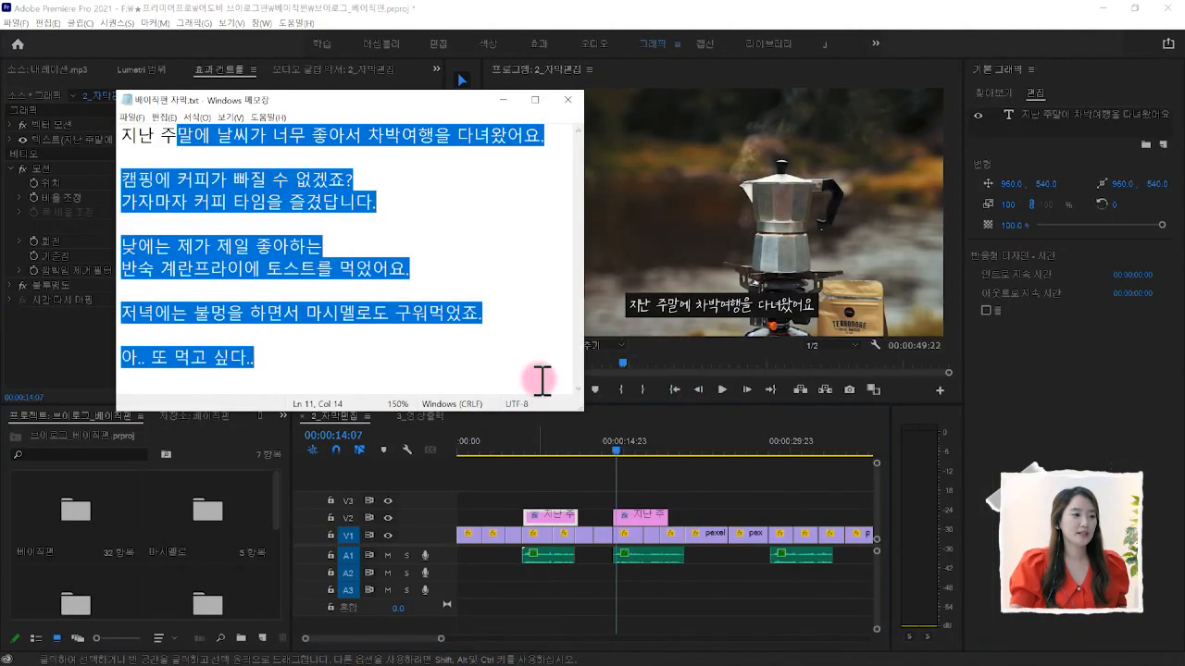
{"action": "left_click", "coordinate": [508, 230]}
{"action": "left_click_drag", "start_coordinate": [192, 181], "coordinate": [378, 183]}
{"action": "left_click", "coordinate": [428, 195]}
{"action": "left_click", "coordinate": [392, 176]}
{"action": "left_click_drag", "start_coordinate": [398, 180], "coordinate": [76, 185]}
{"action": "key", "text": "ctrl+c"}
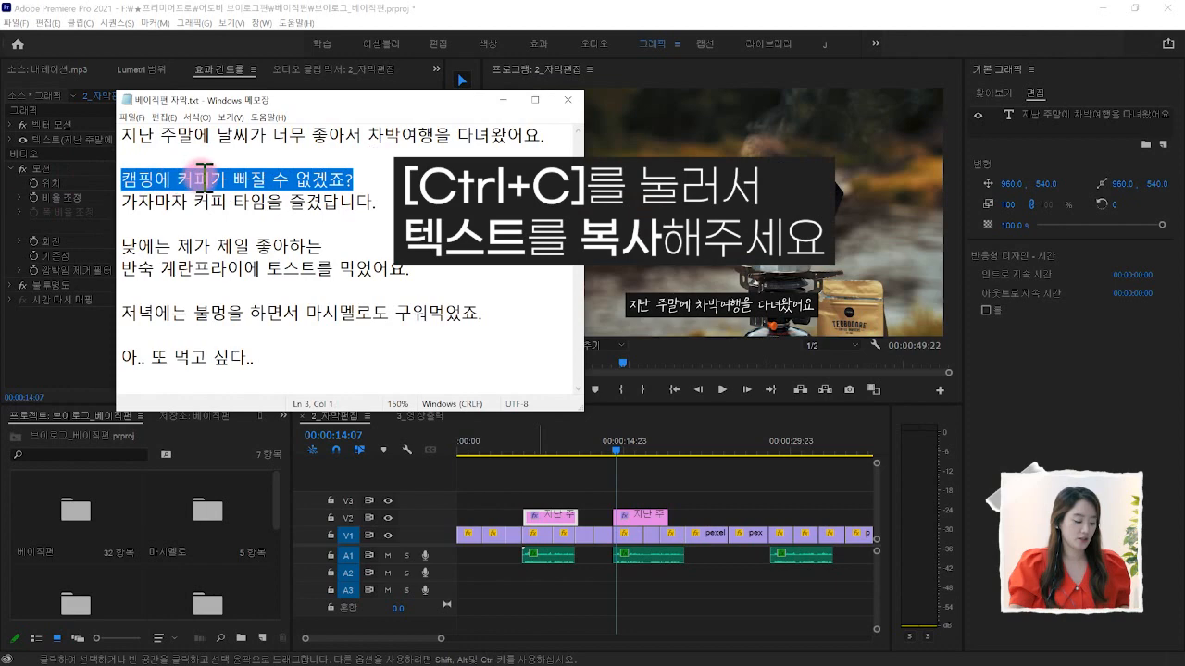
Return to Premiere Pro and replace the duplicated subtitle's text with the copied line "캠핑에 커피가 빠질 수 없겠죠?".
{"action": "left_click", "coordinate": [503, 100]}
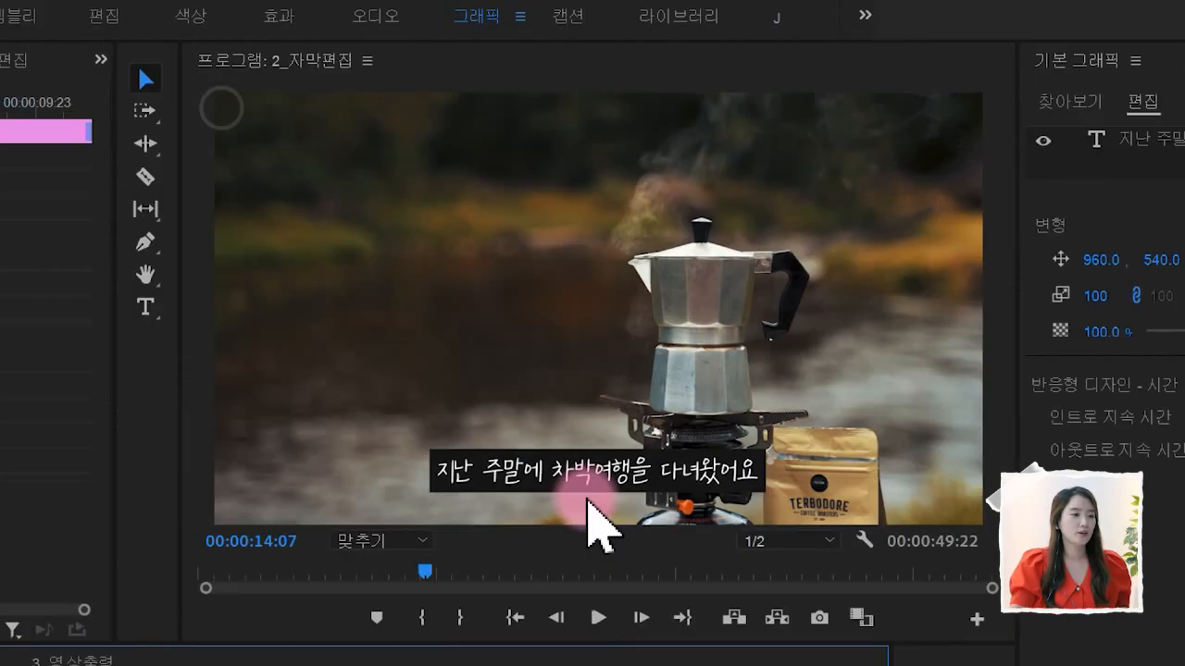
{"action": "double_click", "coordinate": [698, 303]}
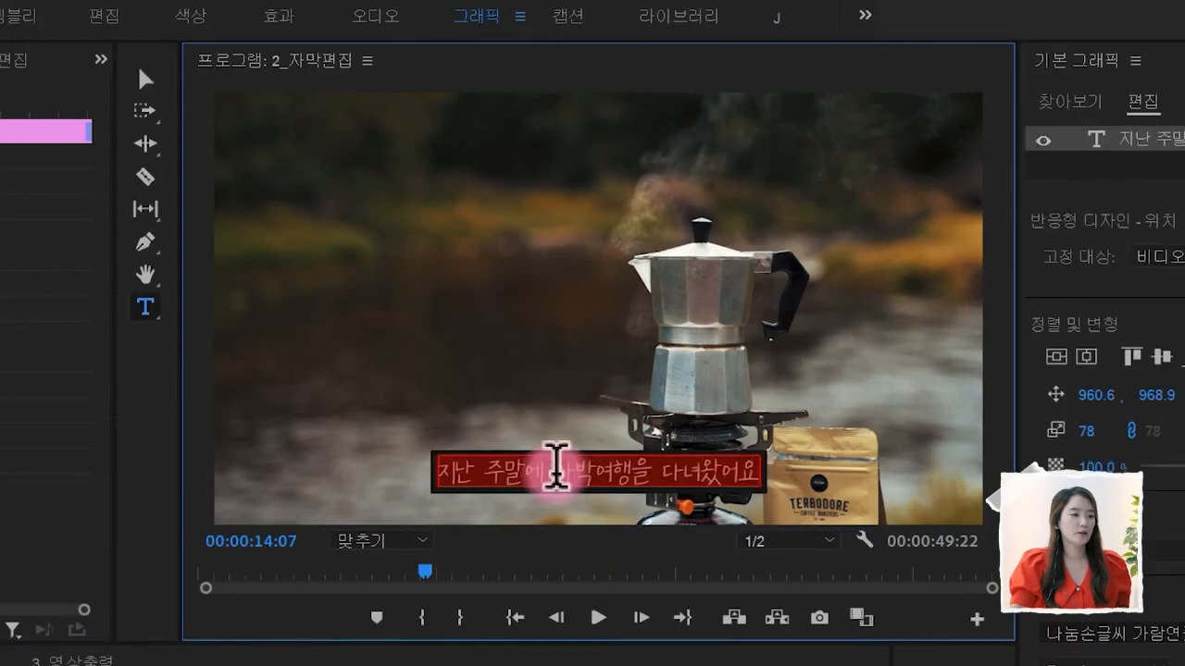
{"action": "key", "text": "ctrl+v"}
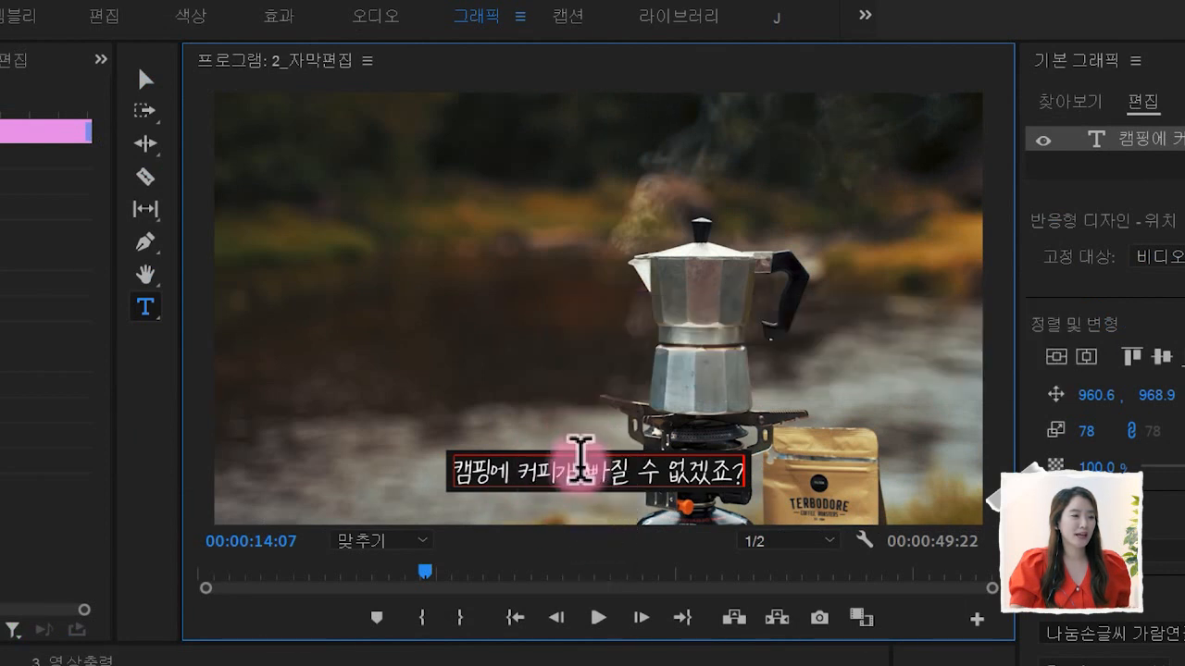
Add the text "맛있어져라.. 맛있어져라.." over the pot-stirring shot at 00:00:21:06.
{"action": "left_click", "coordinate": [670, 450]}
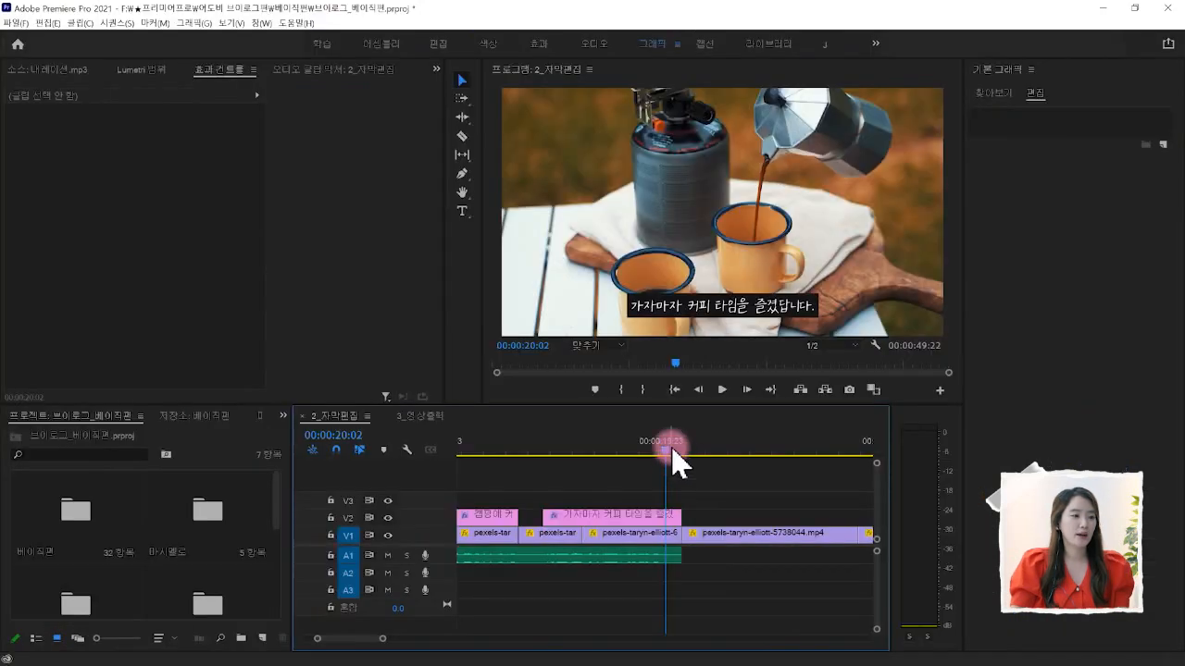
{"action": "left_click", "coordinate": [718, 452]}
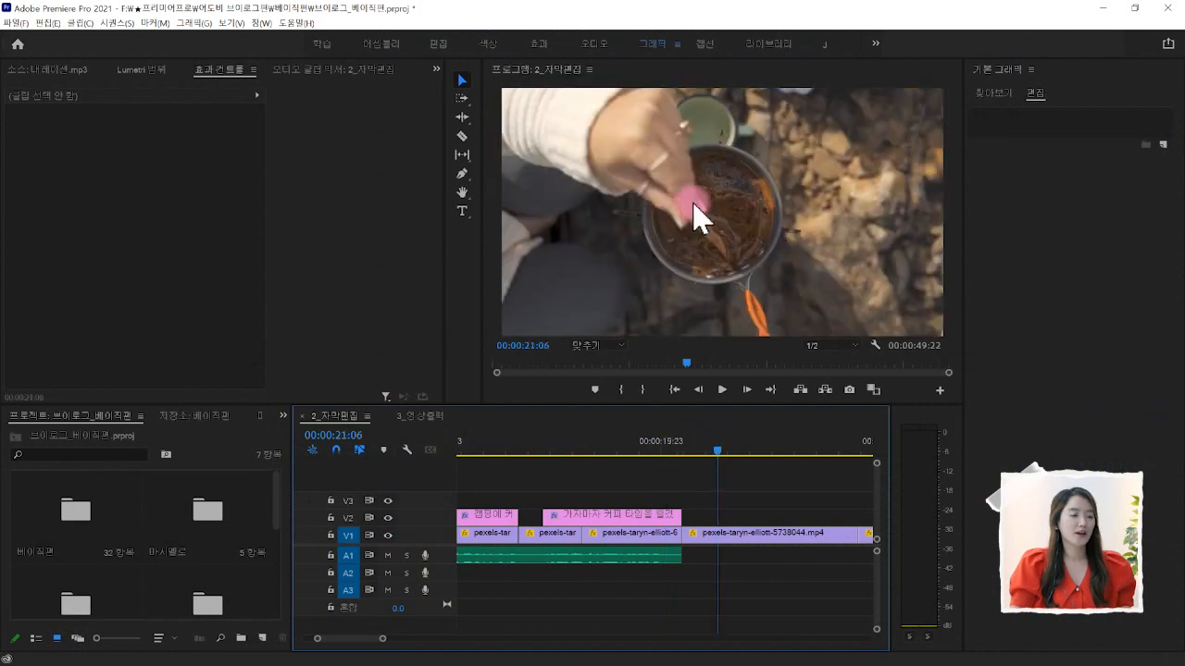
{"action": "left_click", "coordinate": [467, 218]}
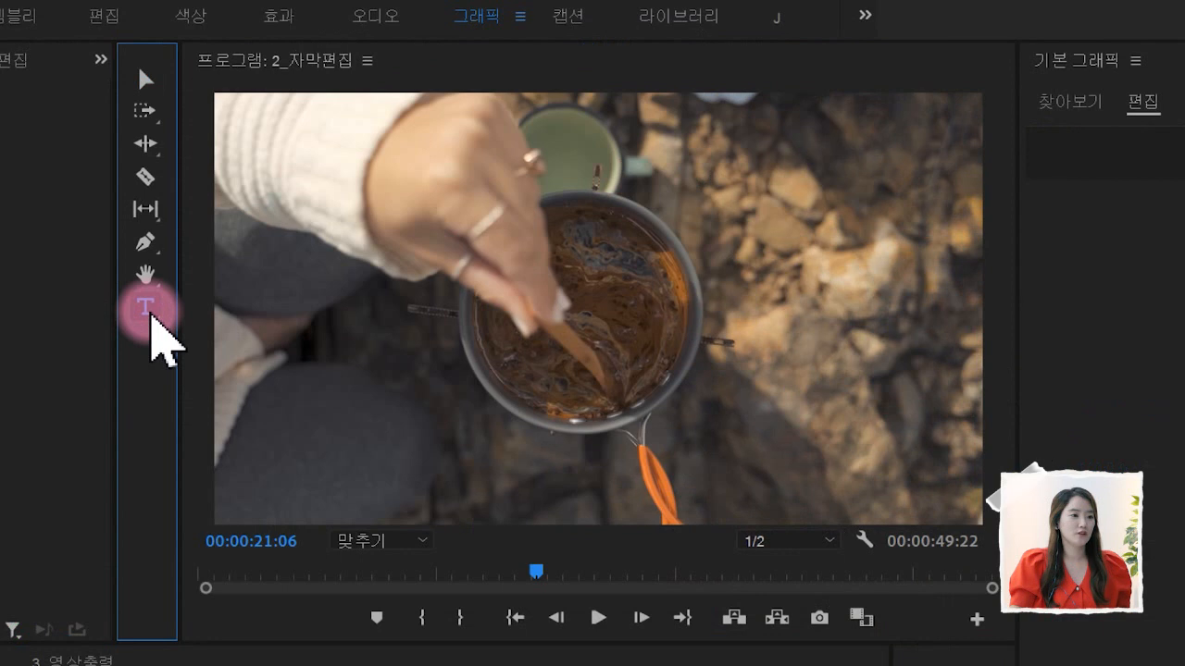
{"action": "left_click", "coordinate": [677, 429]}
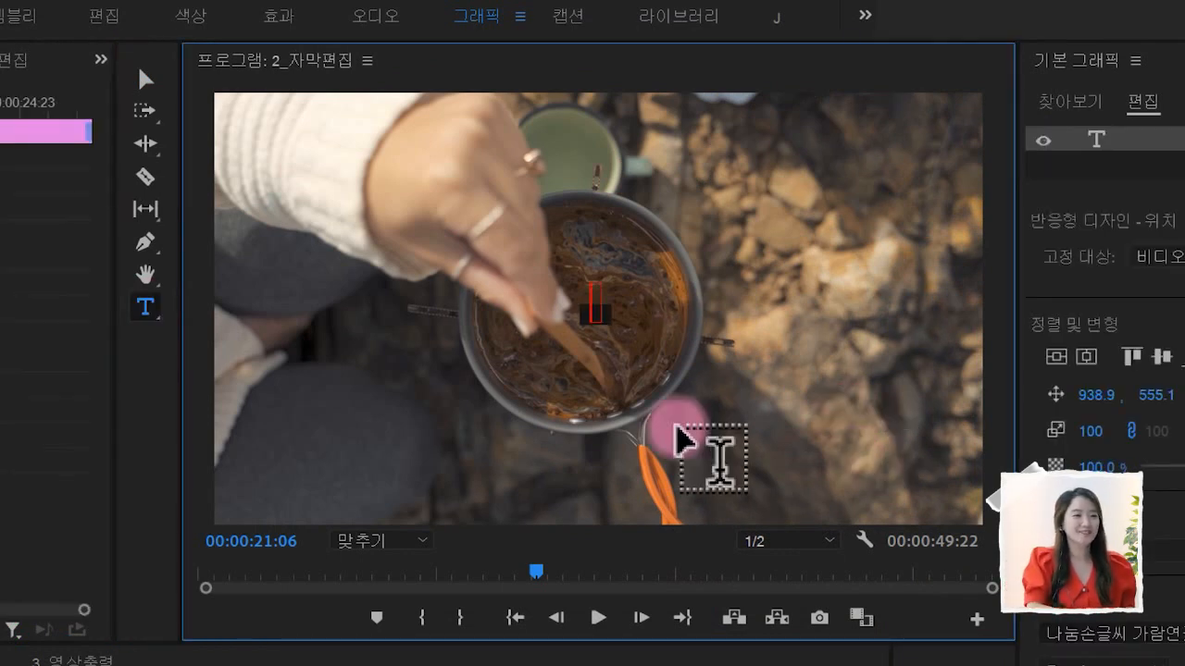
{"action": "type", "text": "맛있어져라.. 맛있어져라.."}
{"action": "left_click", "coordinate": [145, 79]}
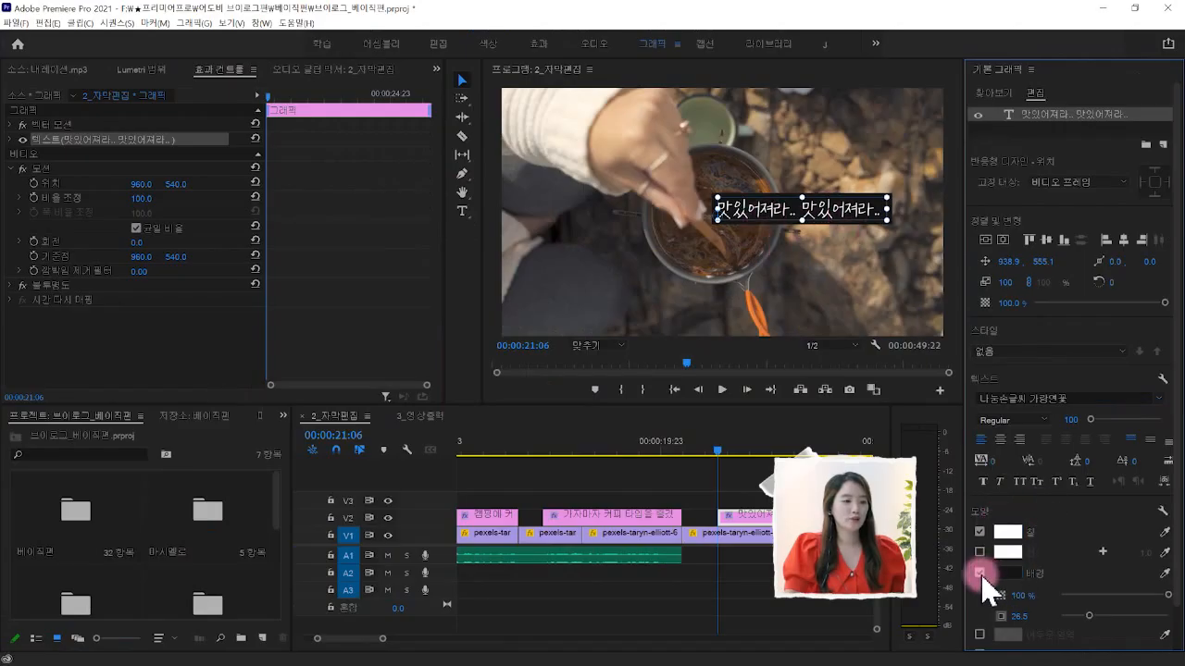
Turn off the background of the "맛있어져라.. 맛있어져라.." caption.
{"action": "left_click", "coordinate": [813, 289]}
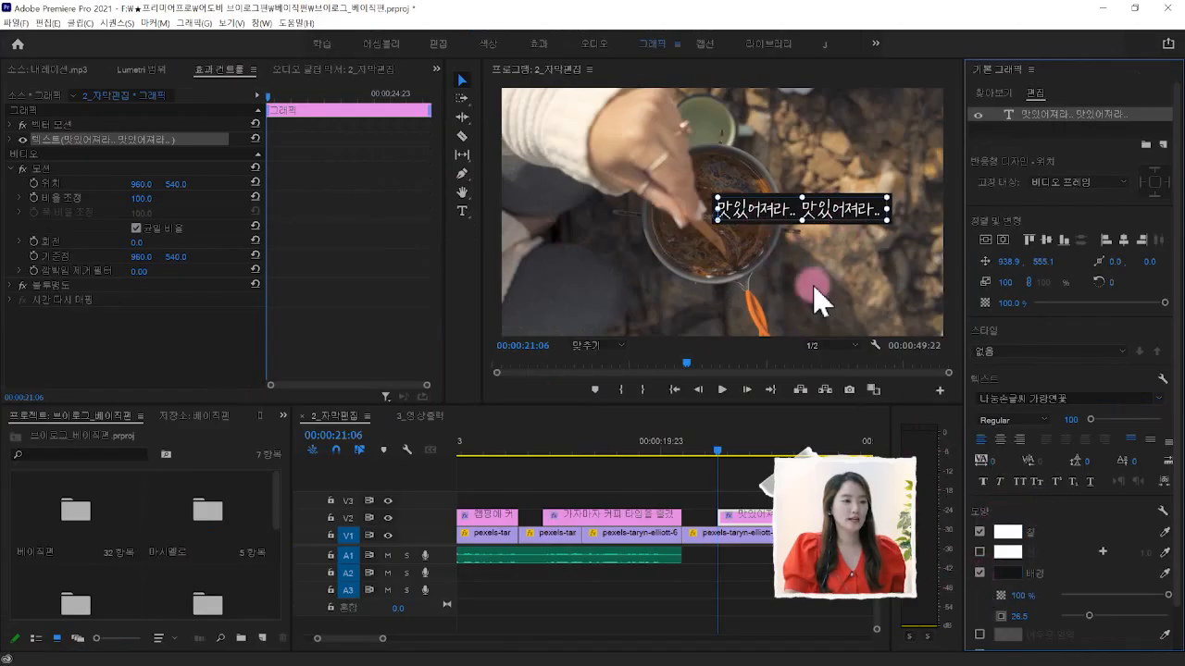
{"action": "left_click", "coordinate": [979, 574]}
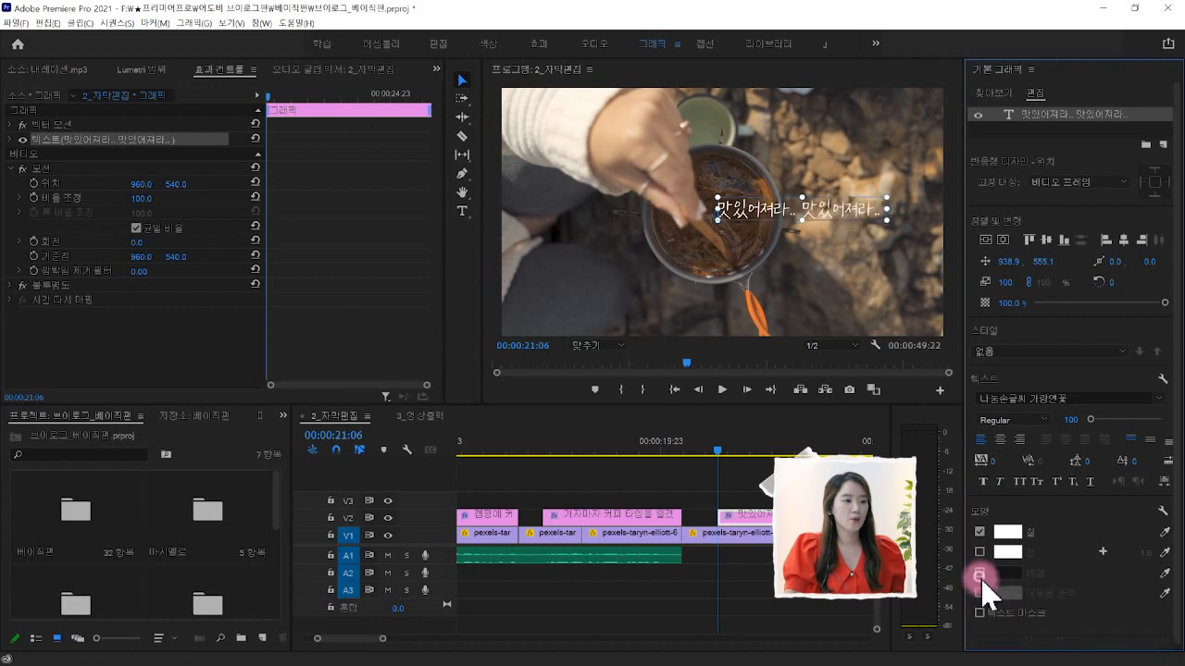
{"action": "left_click", "coordinate": [814, 229]}
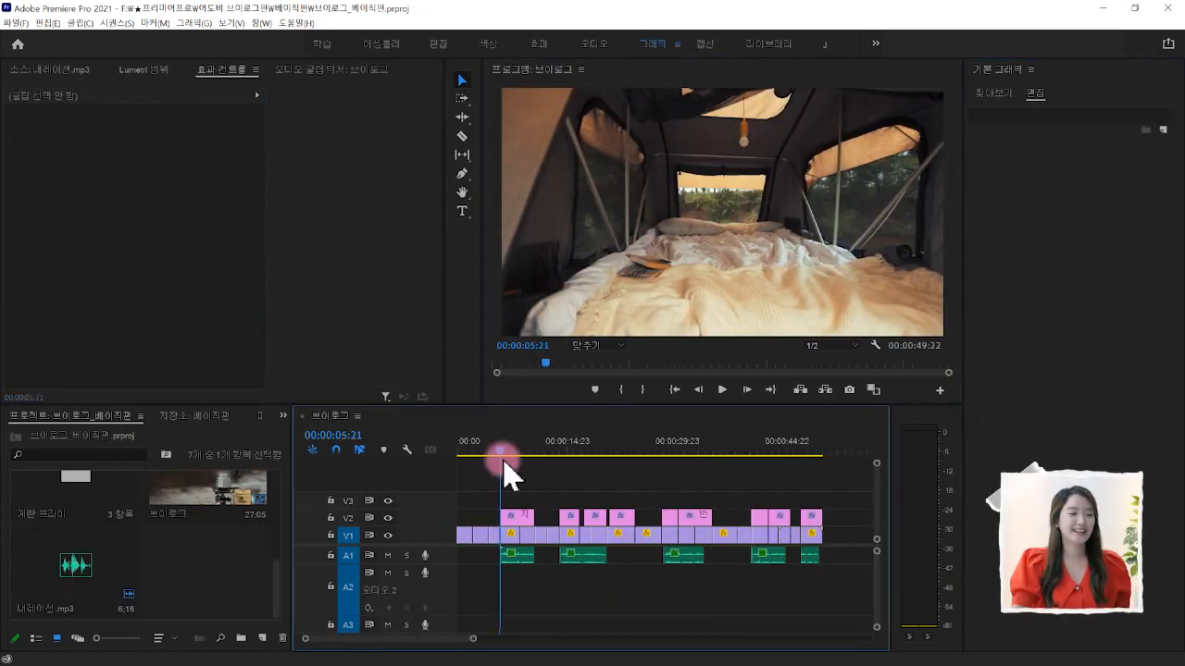
Return to the start of the 브이로그 sequence and search the Adobe Stock graphics templates for "title", limited to free ones.
{"action": "left_click", "coordinate": [515, 458]}
{"action": "left_click_drag", "start_coordinate": [518, 462], "coordinate": [410, 507]}
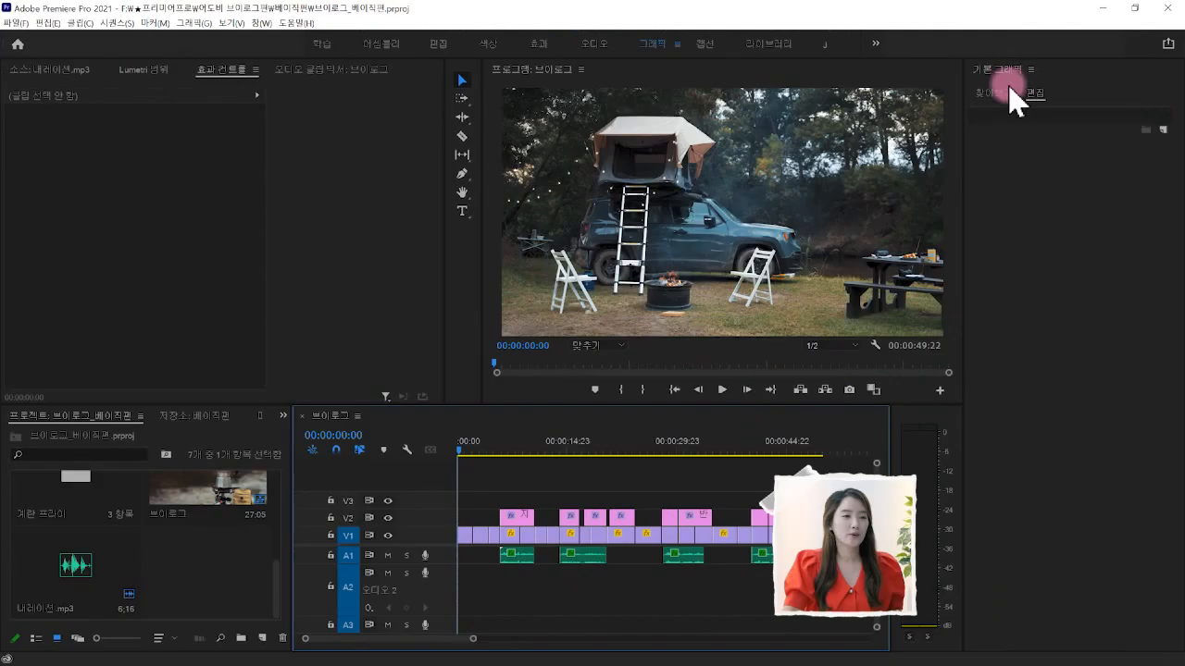
{"action": "left_click", "coordinate": [998, 94]}
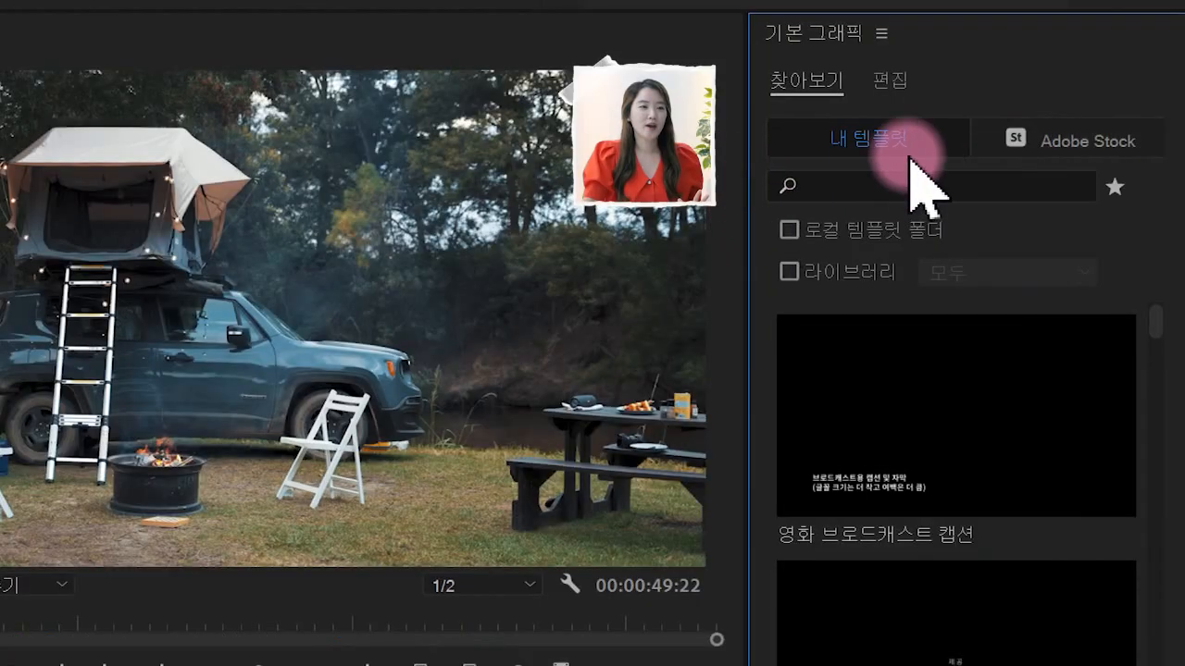
{"action": "left_click", "coordinate": [1064, 148]}
{"action": "left_click", "coordinate": [849, 182]}
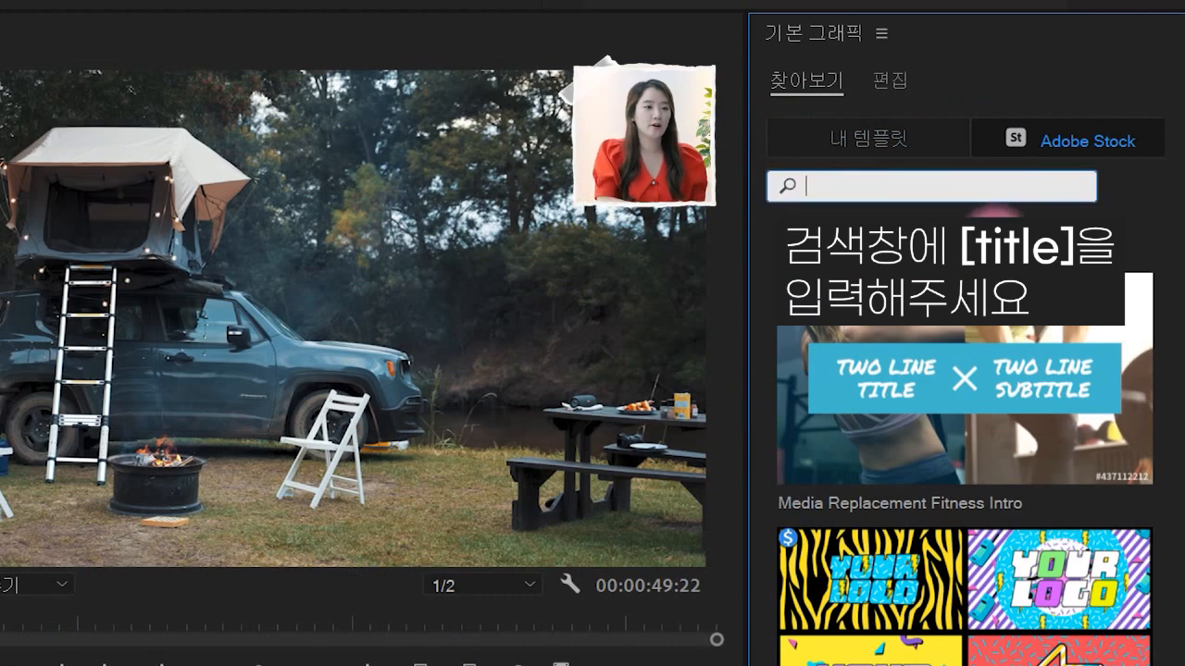
{"action": "type", "text": "title"}
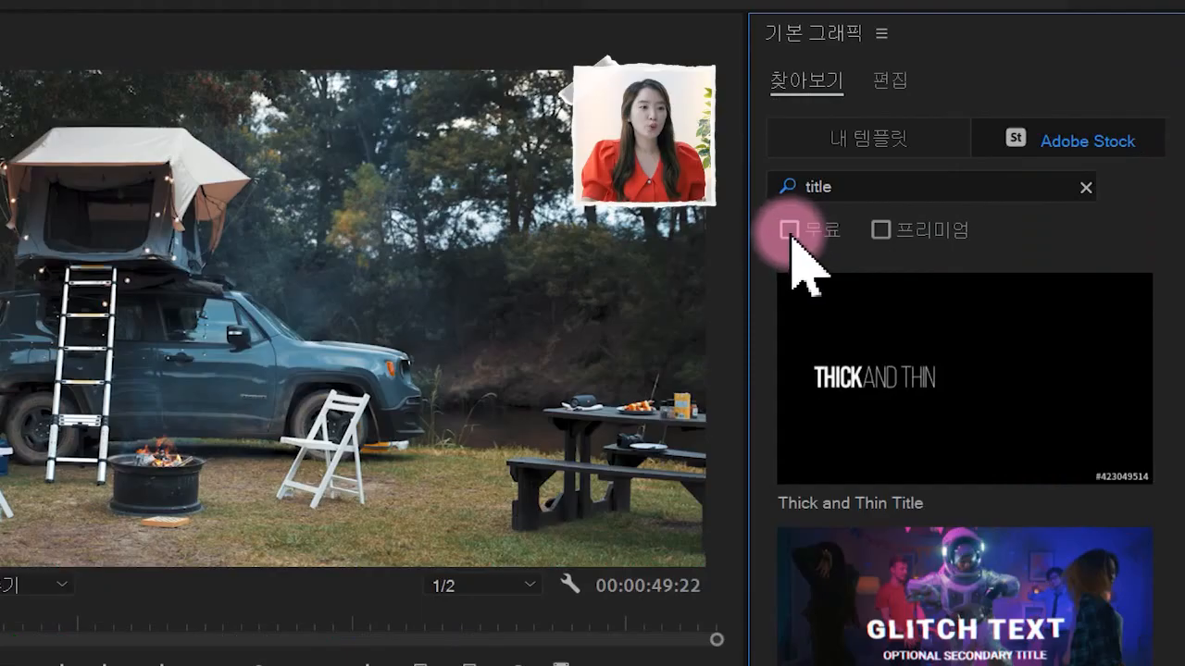
{"action": "left_click", "coordinate": [789, 229]}
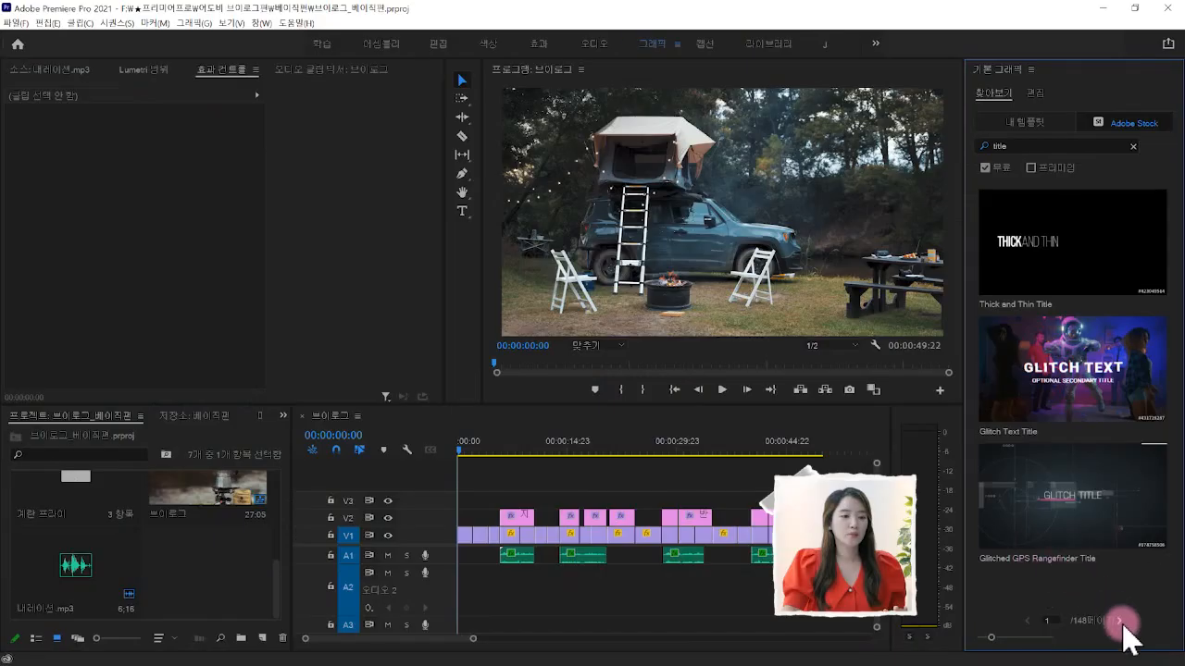
Place the "Modern Title With Border" template from the fifth results page on V3 at the start of the sequence.
{"action": "left_click", "coordinate": [1120, 624]}
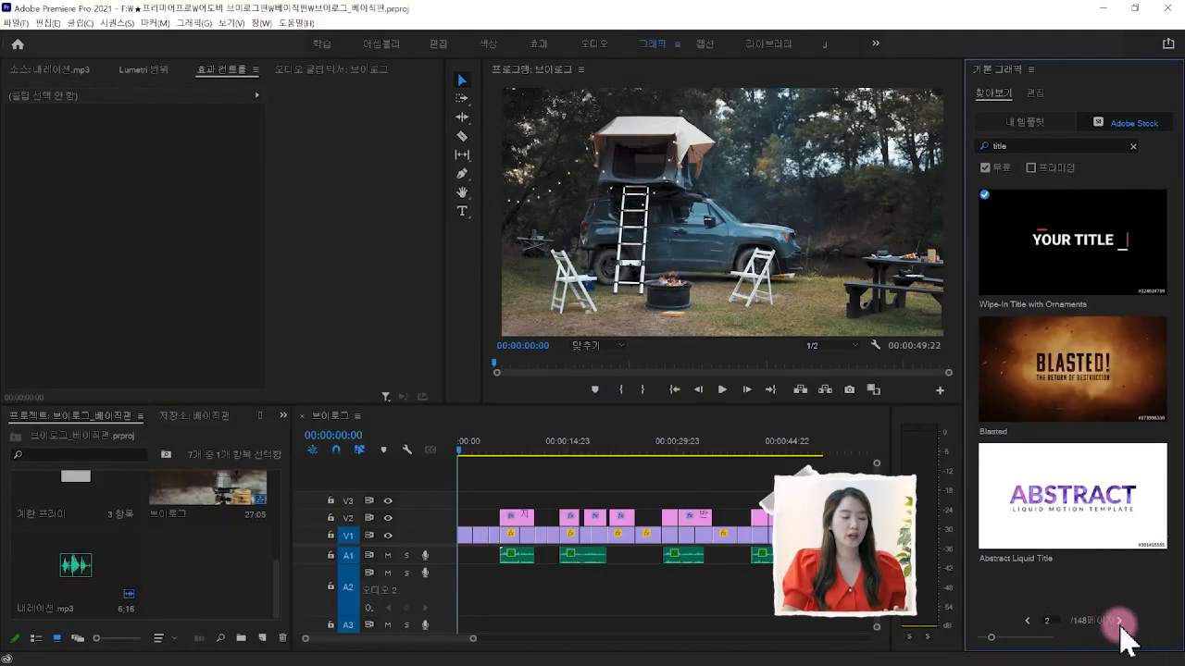
{"action": "left_click", "coordinate": [1119, 624]}
{"action": "left_click", "coordinate": [1117, 626]}
{"action": "left_click", "coordinate": [1116, 626]}
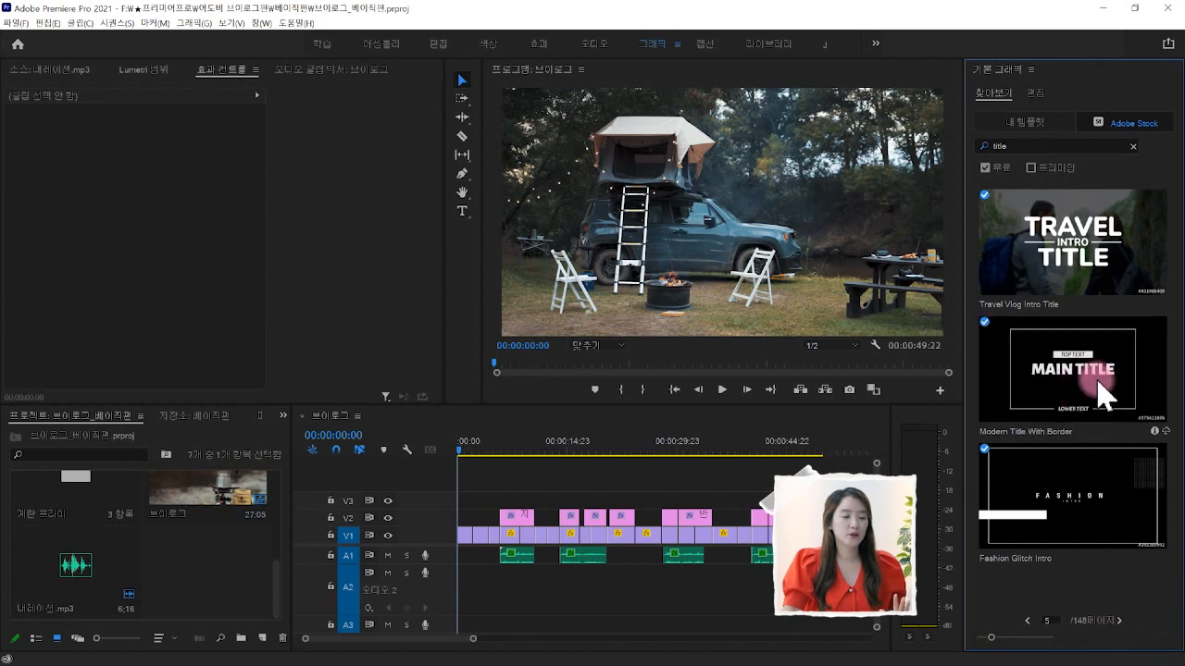
{"action": "left_click_drag", "start_coordinate": [1085, 389], "coordinate": [453, 500]}
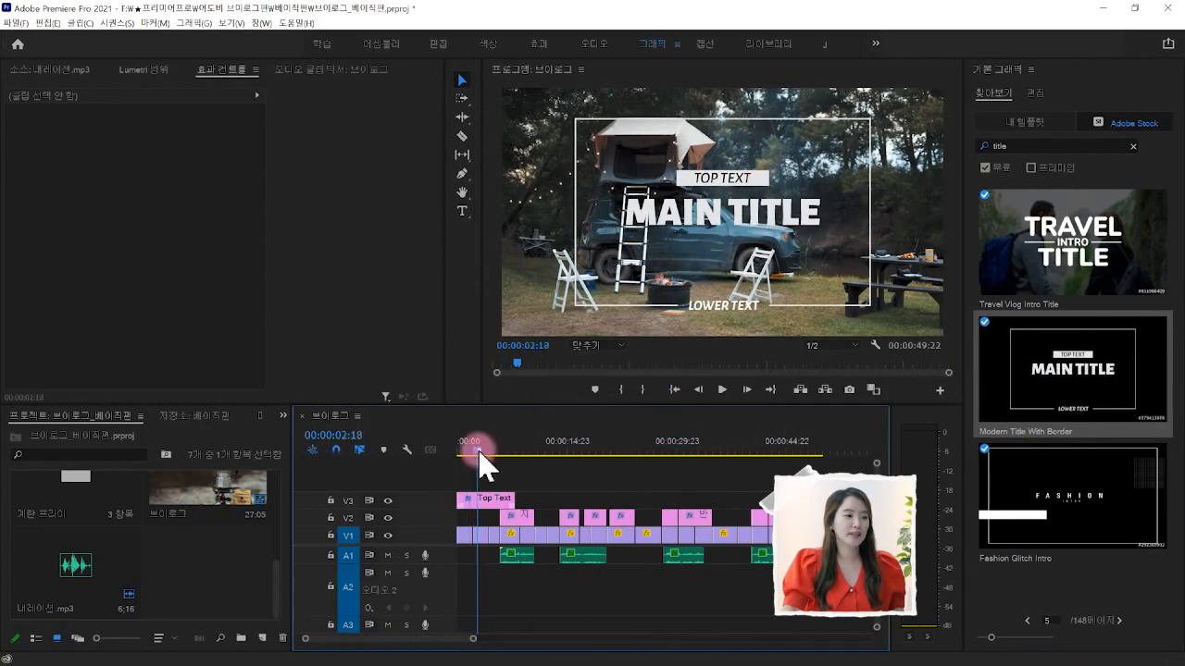
Replace the template's main title with "차박여행 브이로그" and its top text with "나혼자 떠나는 차박여행".
{"action": "left_click_drag", "start_coordinate": [479, 453], "coordinate": [468, 452]}
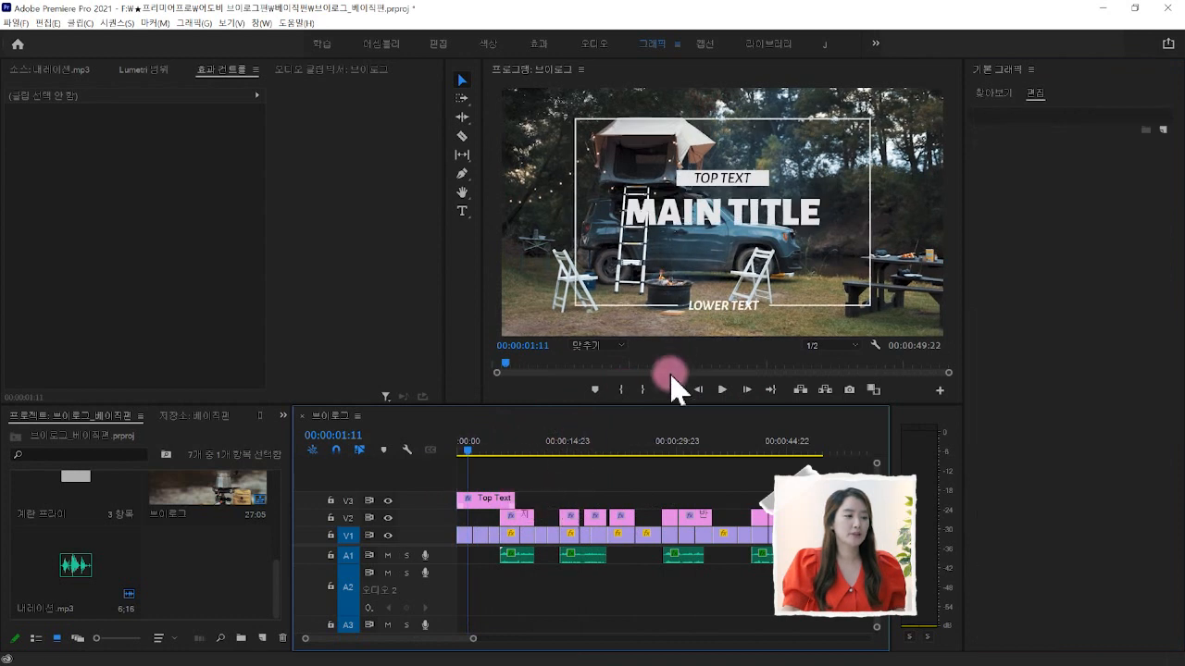
{"action": "left_click", "coordinate": [683, 228]}
{"action": "double_click", "coordinate": [683, 230]}
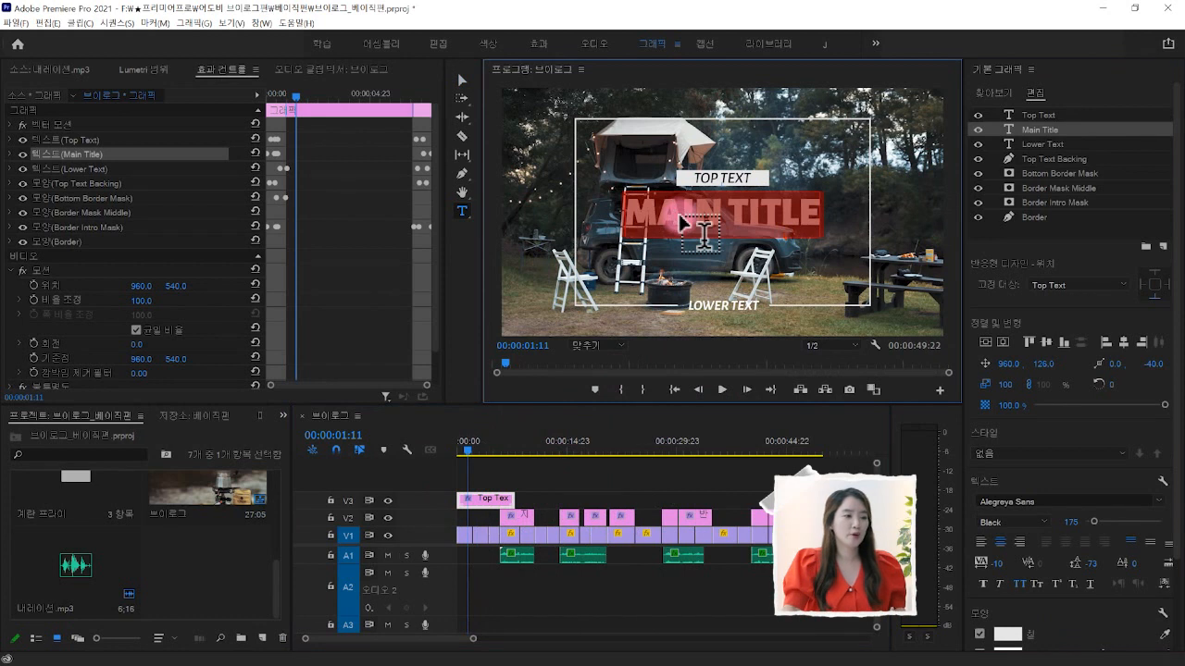
{"action": "type", "text": "차박여행 브이로그"}
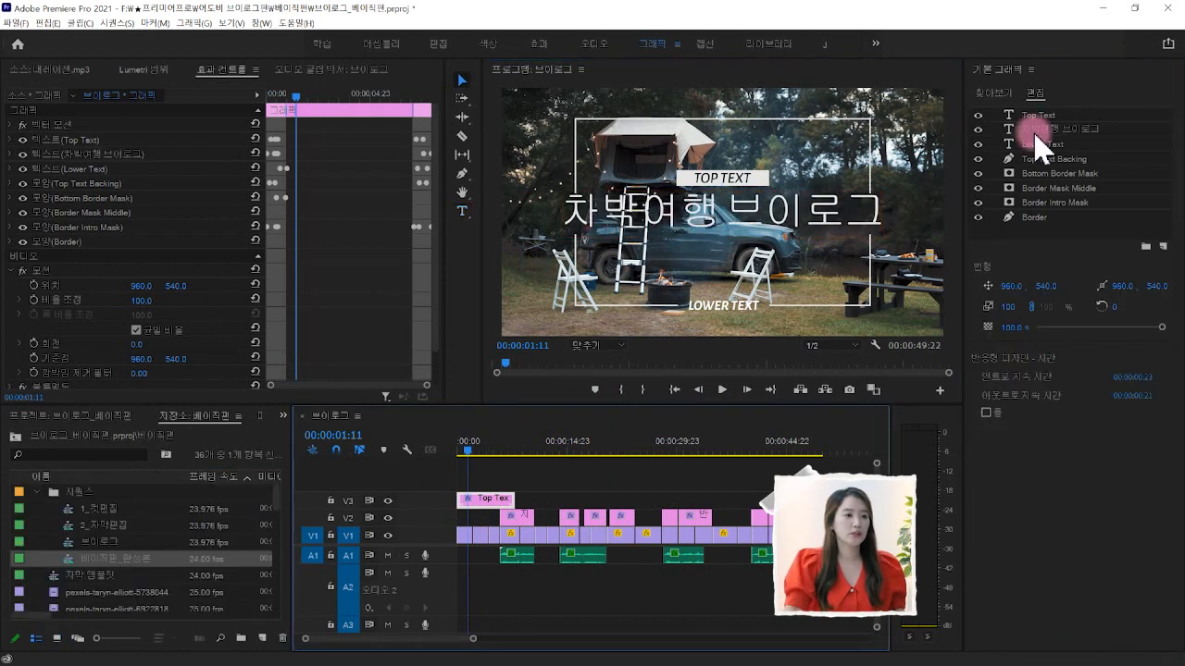
{"action": "left_click", "coordinate": [1036, 117]}
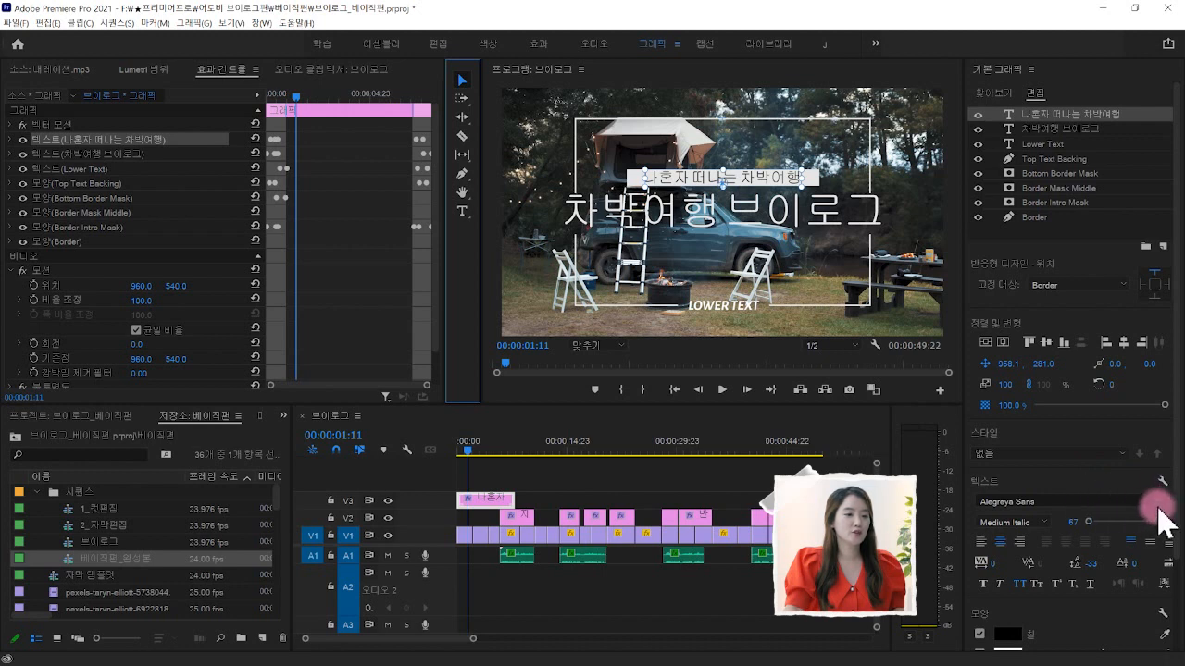
Set the main title's font to G마켓 산스 TTF Bold and reduce its size to fit inside the border.
{"action": "left_click", "coordinate": [800, 222]}
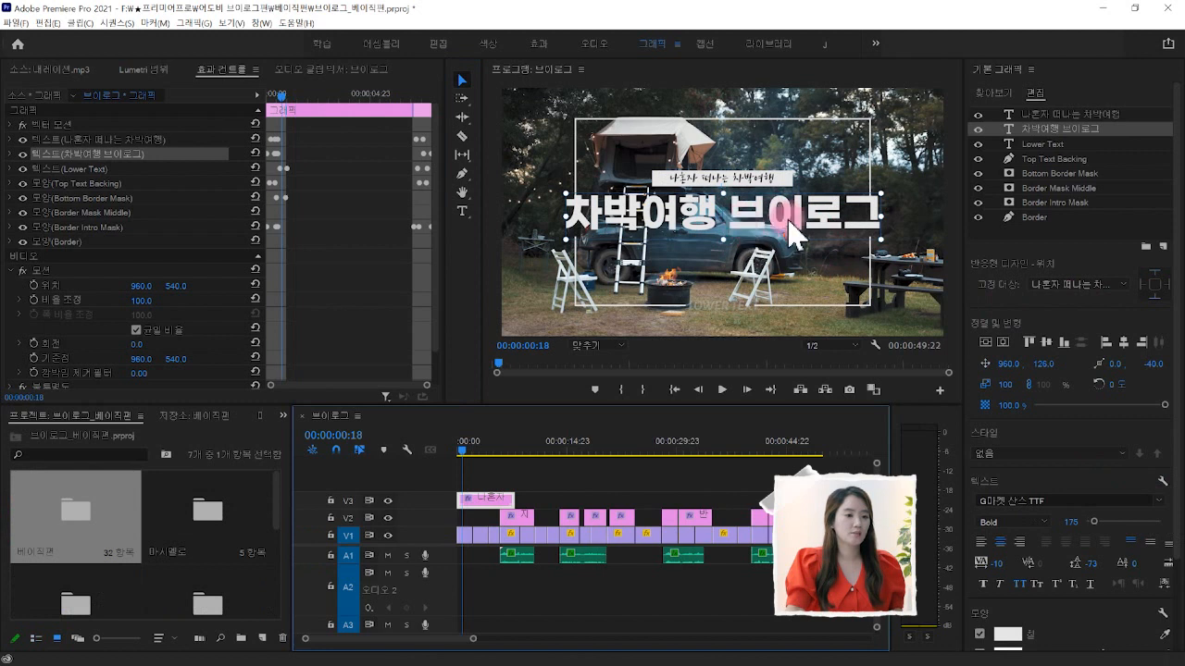
{"action": "left_click", "coordinate": [1074, 525]}
{"action": "mouse_move", "coordinate": [1074, 524]}
{"action": "left_mouse_down"}
{"action": "mouse_move", "coordinate": [1099, 523]}
{"action": "mouse_move", "coordinate": [1072, 524]}
{"action": "left_mouse_up"}
{"action": "left_click", "coordinate": [471, 450]}
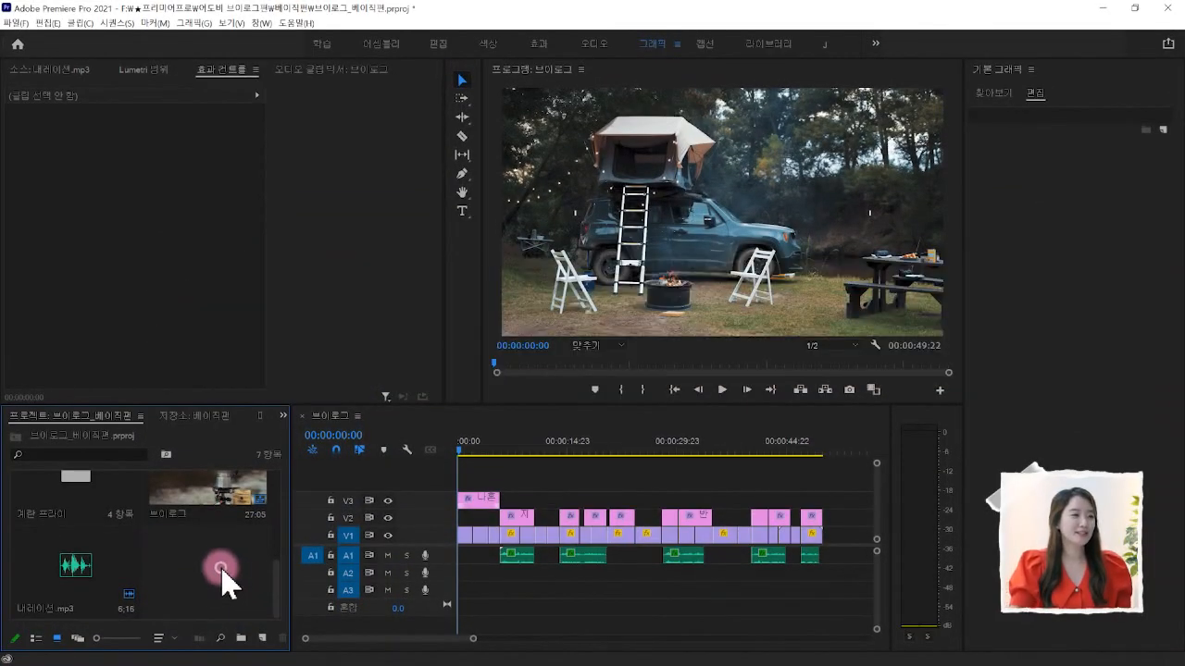
Import the Mosswood background music, place it on A2 from the start of the sequence, and play back the mix.
{"action": "double_click", "coordinate": [223, 568]}
{"action": "double_click", "coordinate": [362, 143]}
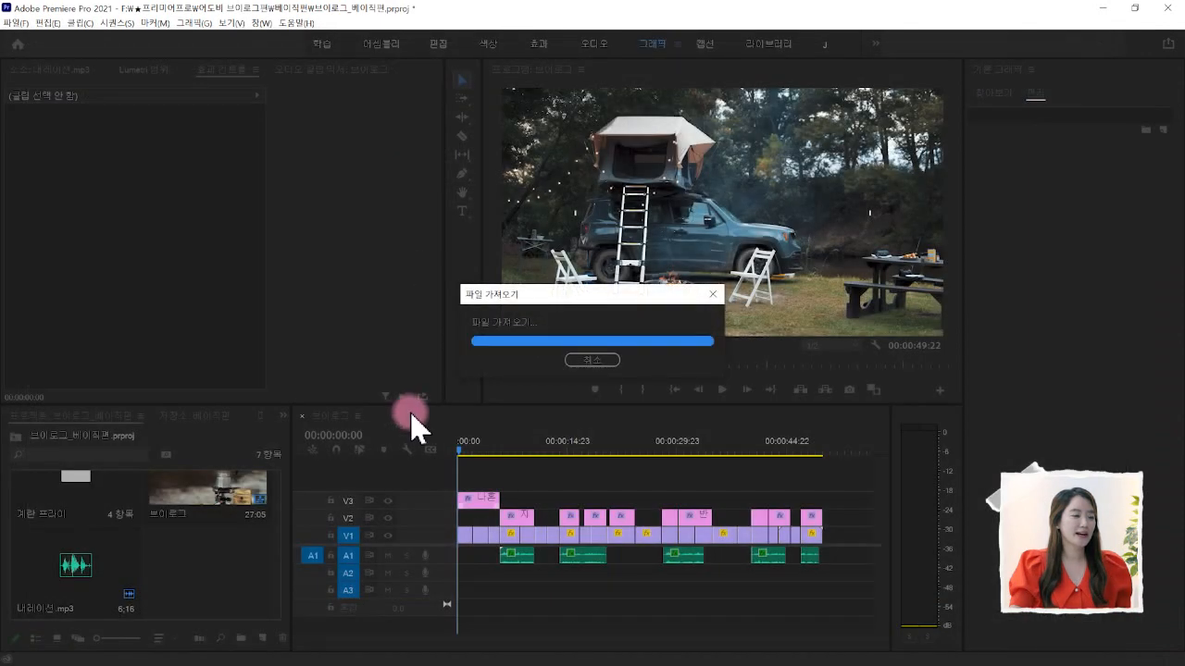
{"action": "left_click_drag", "start_coordinate": [212, 568], "coordinate": [451, 579]}
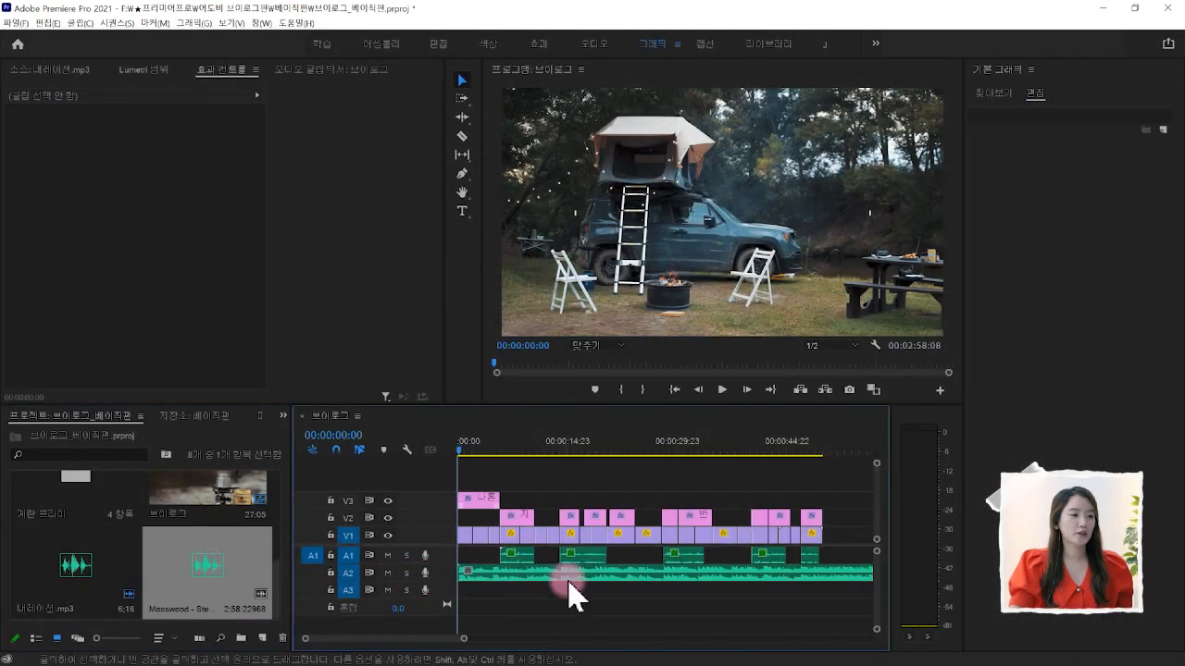
{"action": "key", "text": "space"}
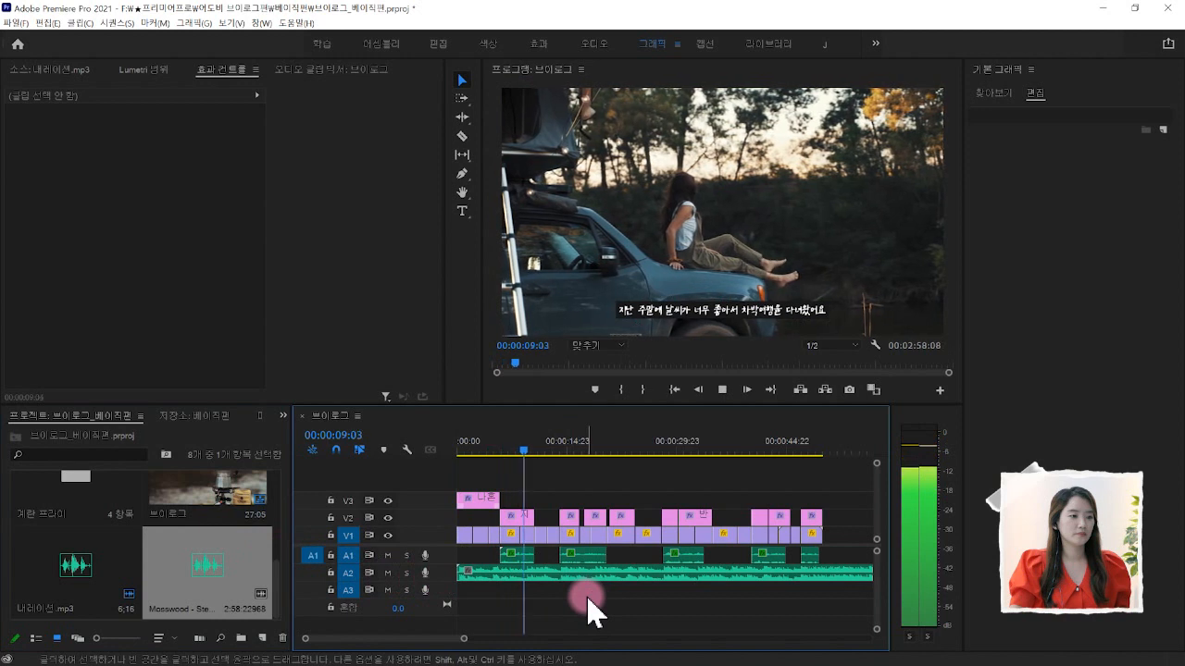
{"action": "key", "text": "space"}
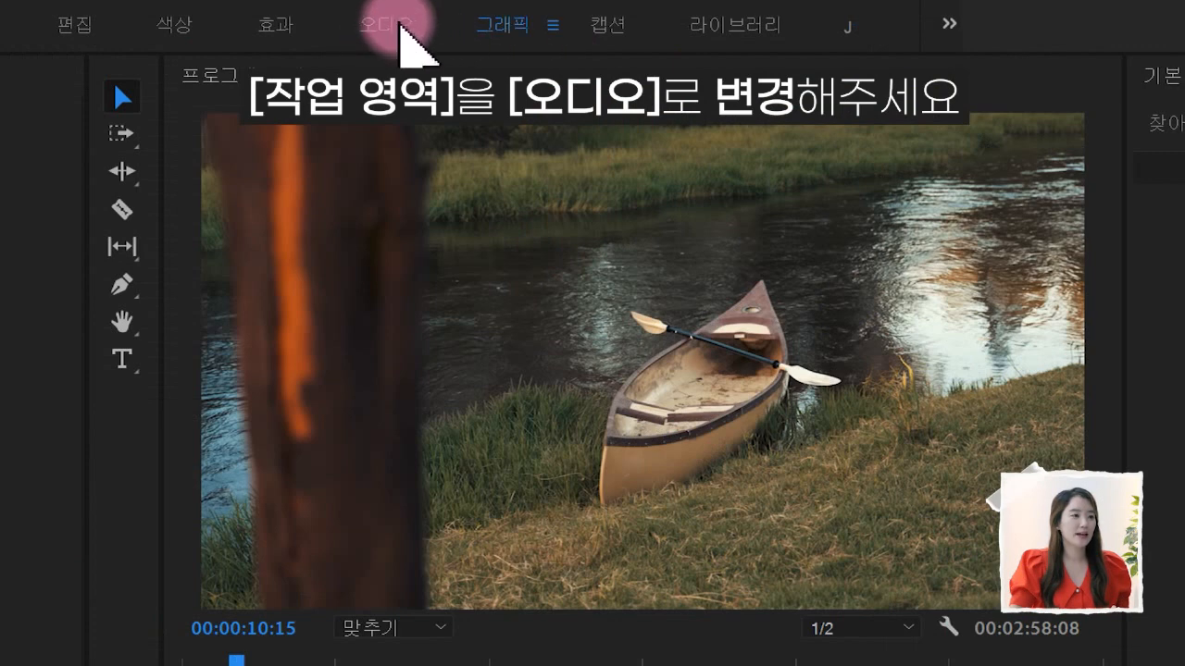
Switch to the audio workspace (오디오) and tag all narration clips on A1 as dialogue (대화).
{"action": "left_click", "coordinate": [398, 26]}
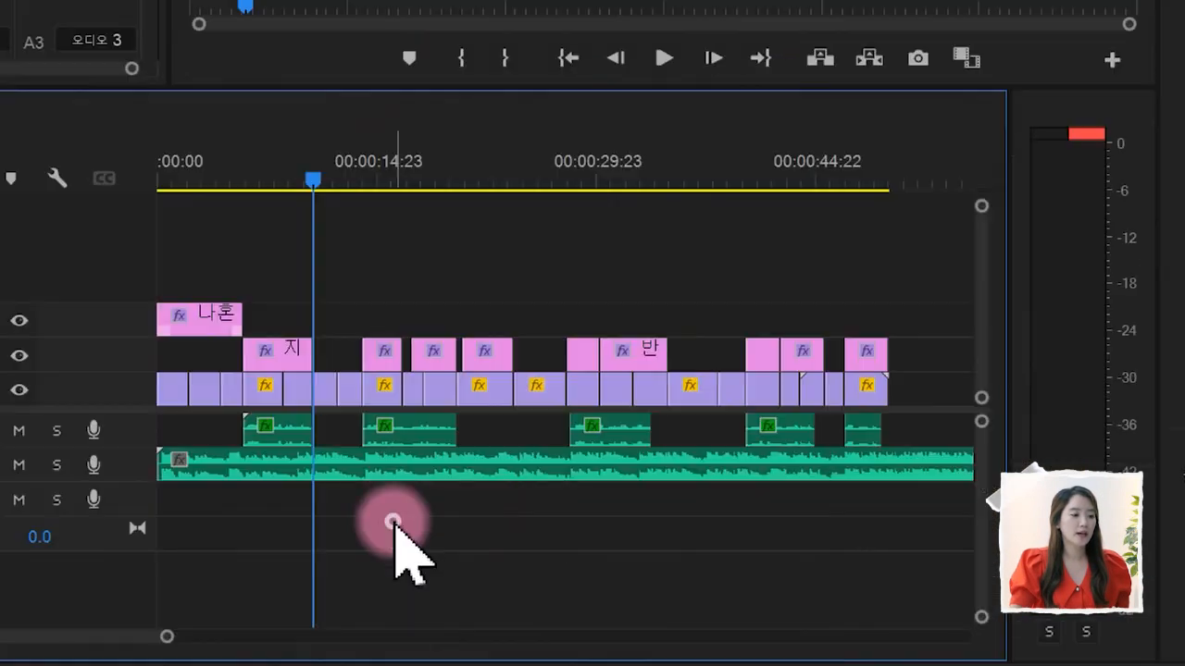
{"action": "left_click", "coordinate": [398, 474]}
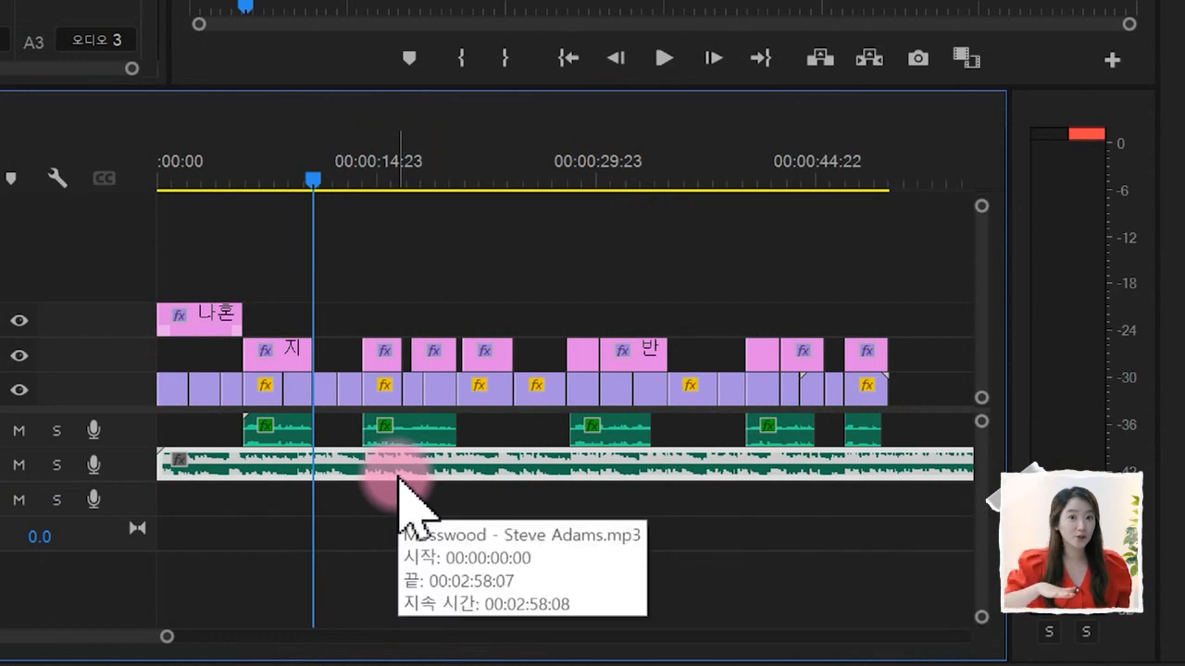
{"action": "left_click", "coordinate": [753, 522]}
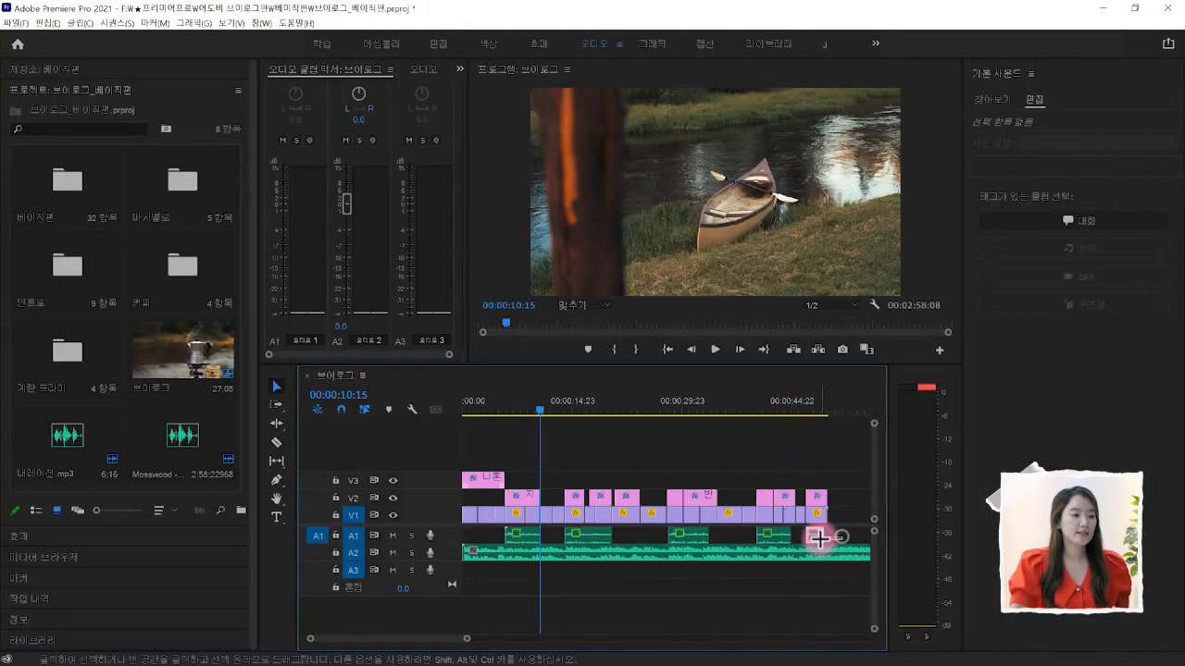
{"action": "left_click_drag", "start_coordinate": [743, 539], "coordinate": [518, 535]}
{"action": "left_click_drag", "start_coordinate": [765, 535], "coordinate": [528, 537]}
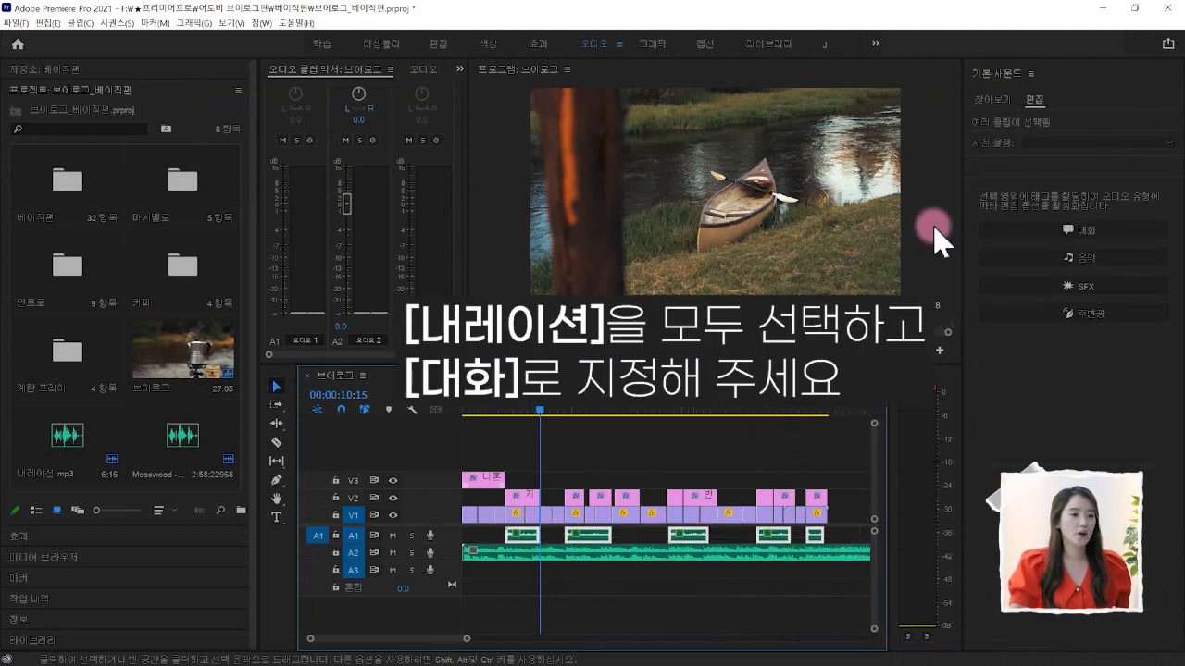
{"action": "left_click", "coordinate": [1108, 233]}
{"action": "left_click", "coordinate": [737, 583]}
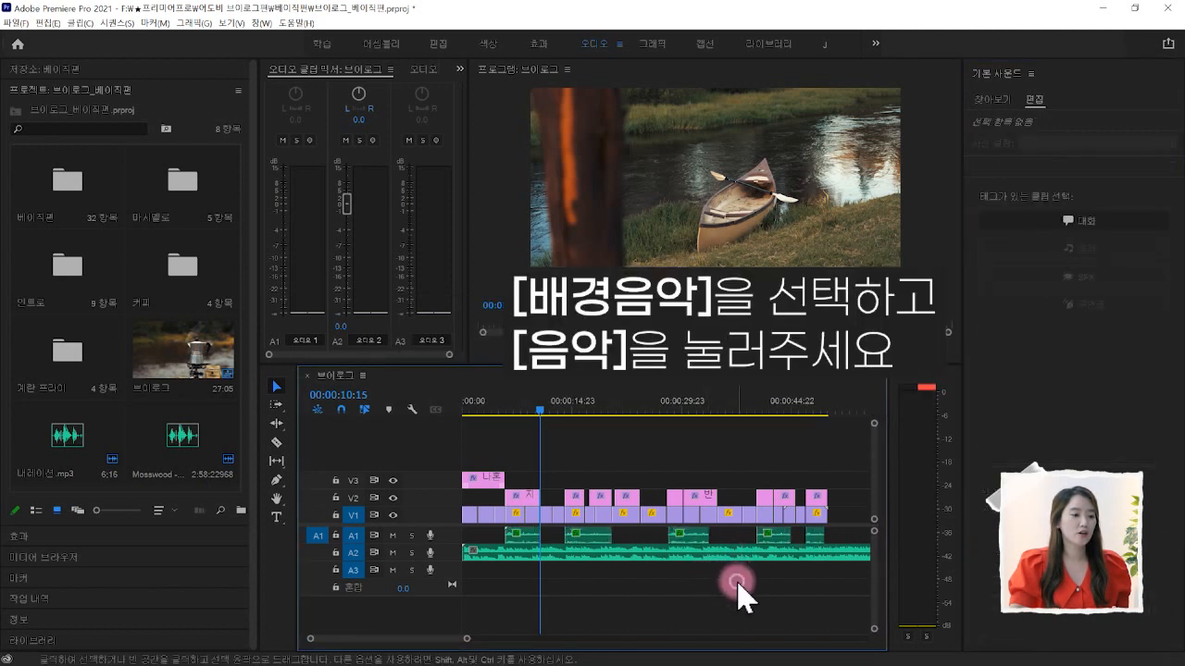
Tag the background music clip on A2 as music (음악) and enable ducking (더킹) against dialogue clips.
{"action": "left_click", "coordinate": [743, 555]}
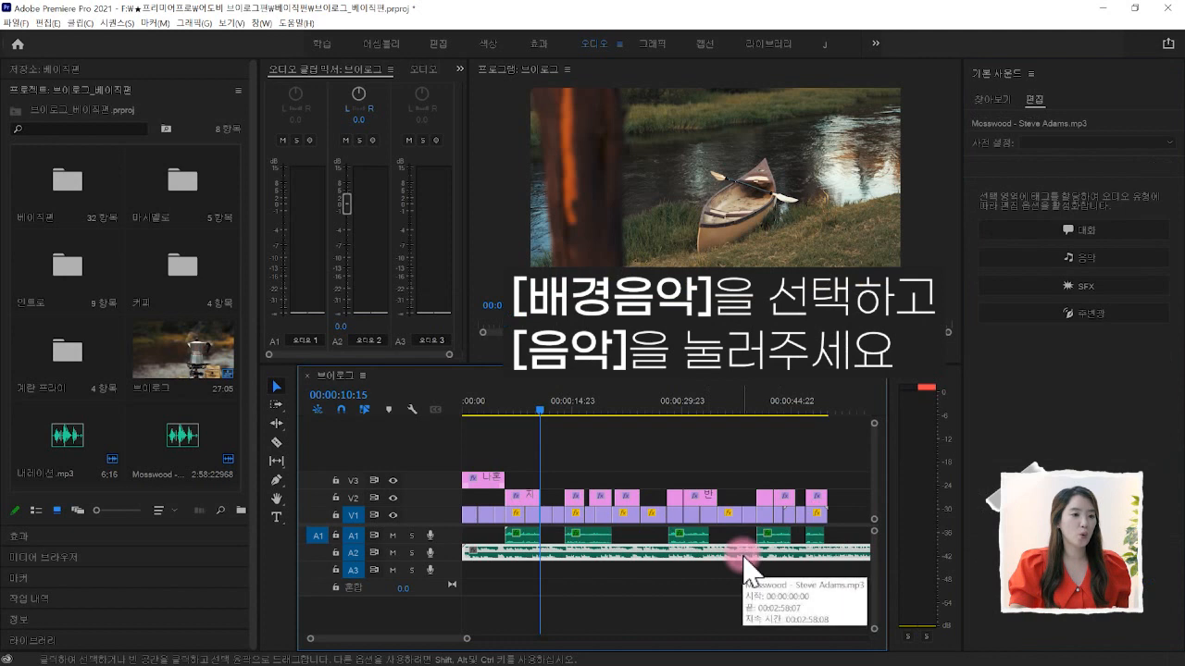
{"action": "left_click", "coordinate": [1115, 260]}
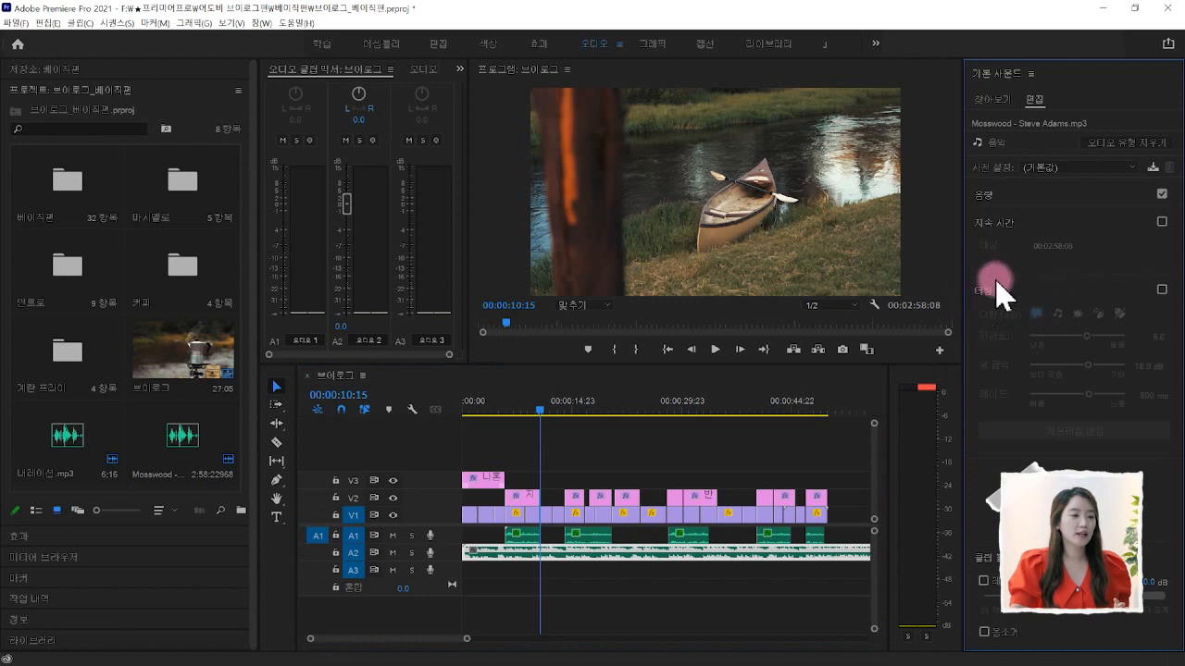
{"action": "left_click", "coordinate": [1161, 291]}
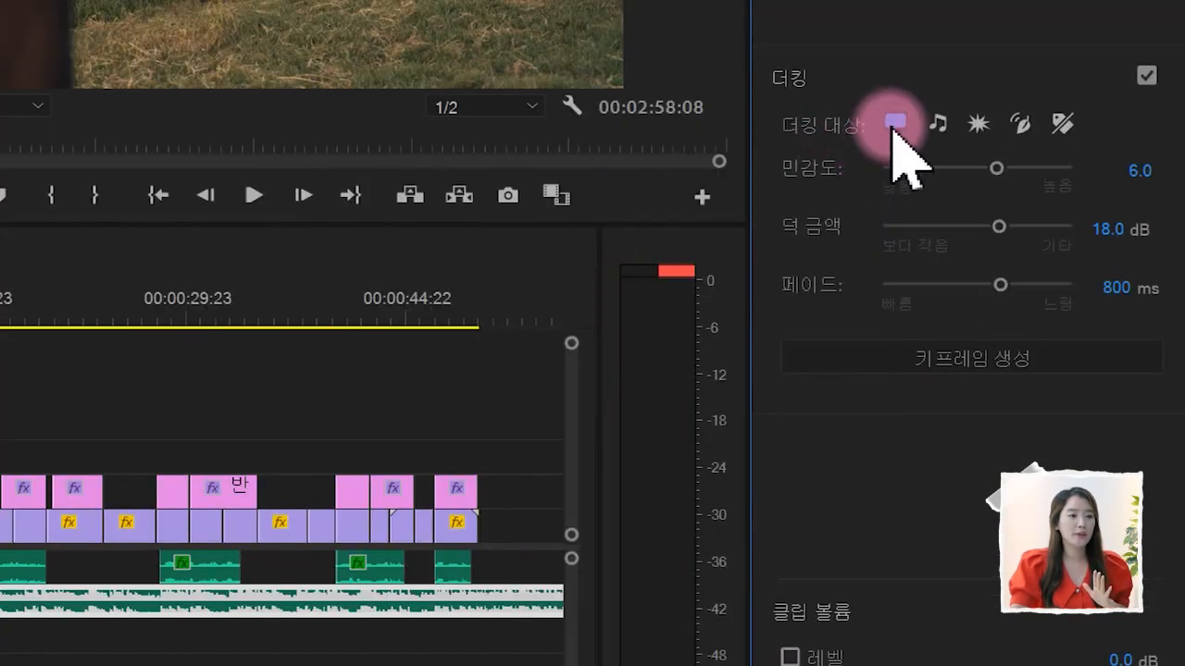
{"action": "left_click", "coordinate": [894, 123]}
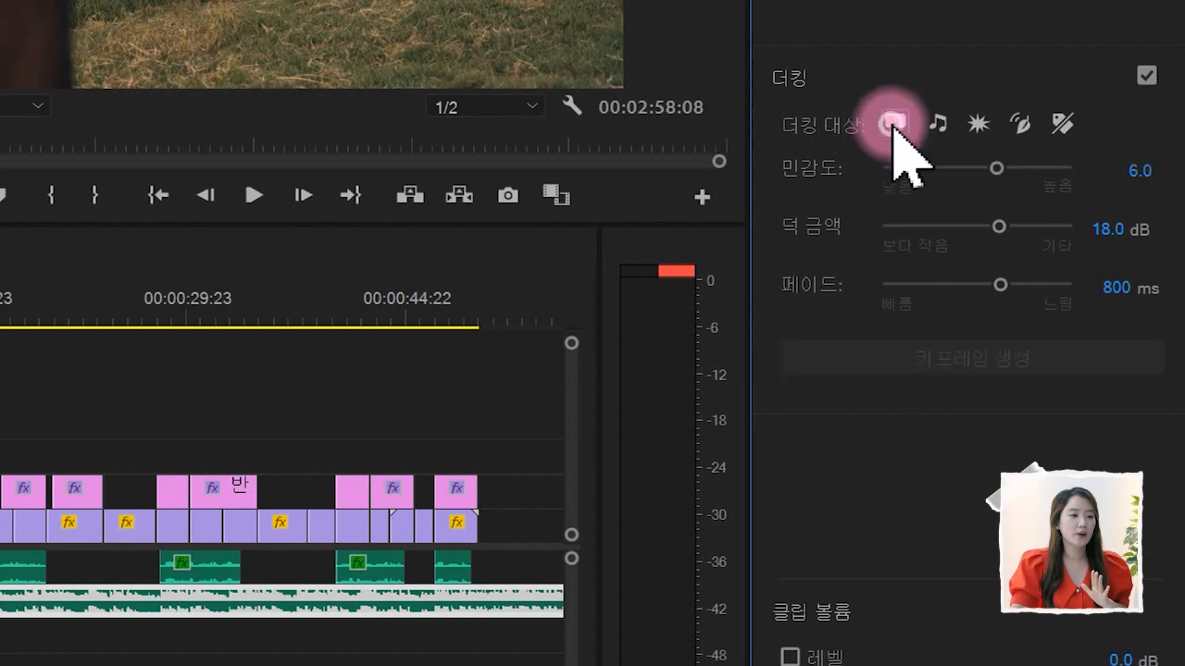
{"action": "left_click", "coordinate": [900, 125]}
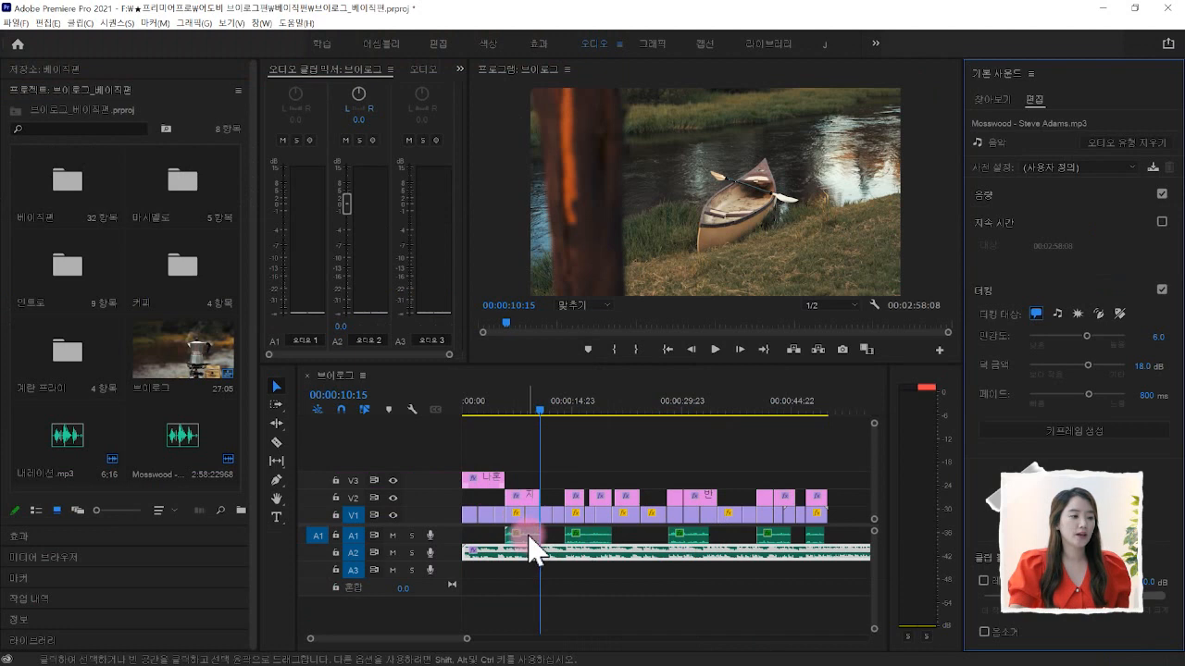
Generate the ducking keyframes for the background music clip on A2.
{"action": "left_click", "coordinate": [521, 536]}
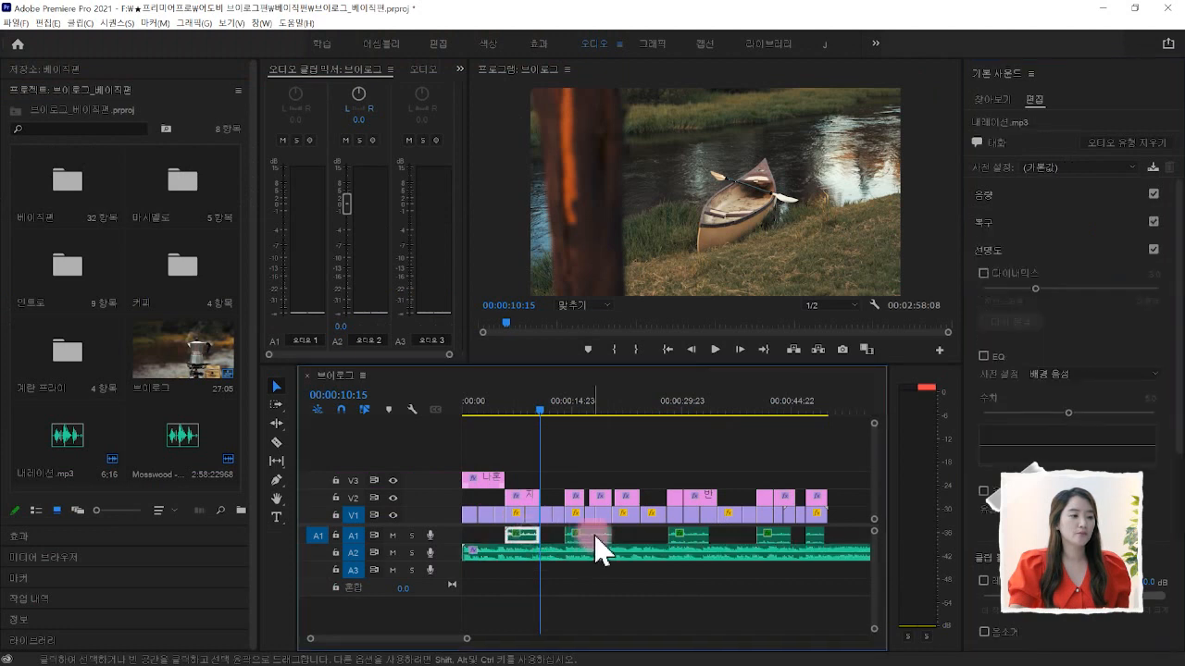
{"action": "left_click", "coordinate": [582, 555]}
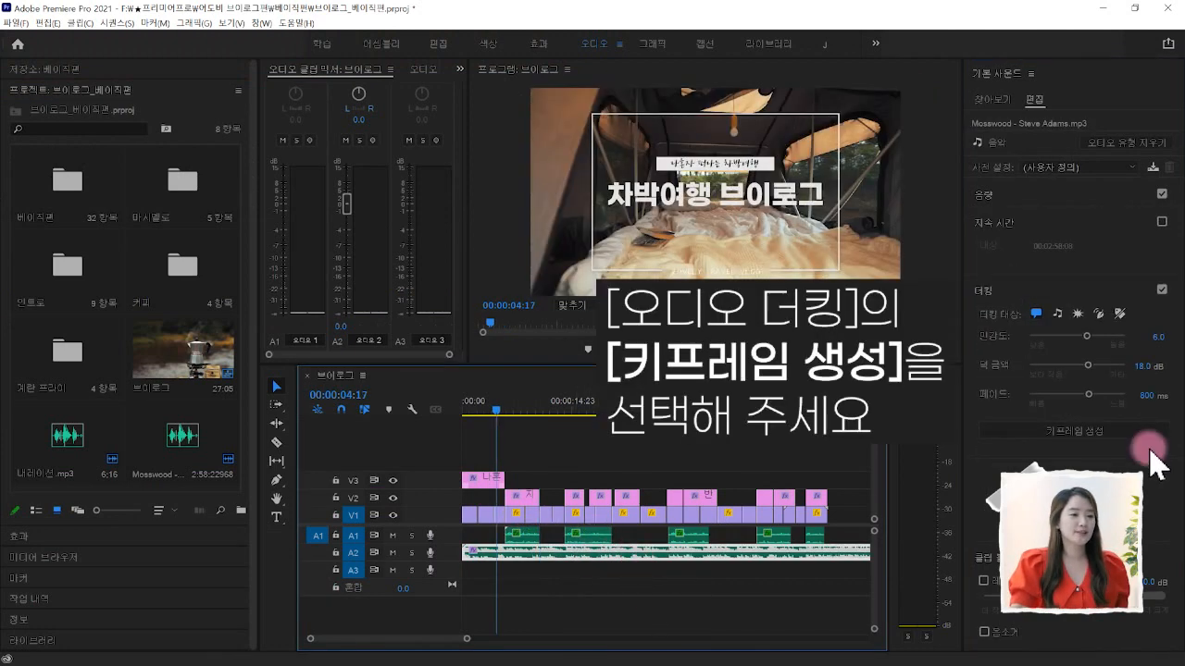
{"action": "left_click", "coordinate": [1094, 434]}
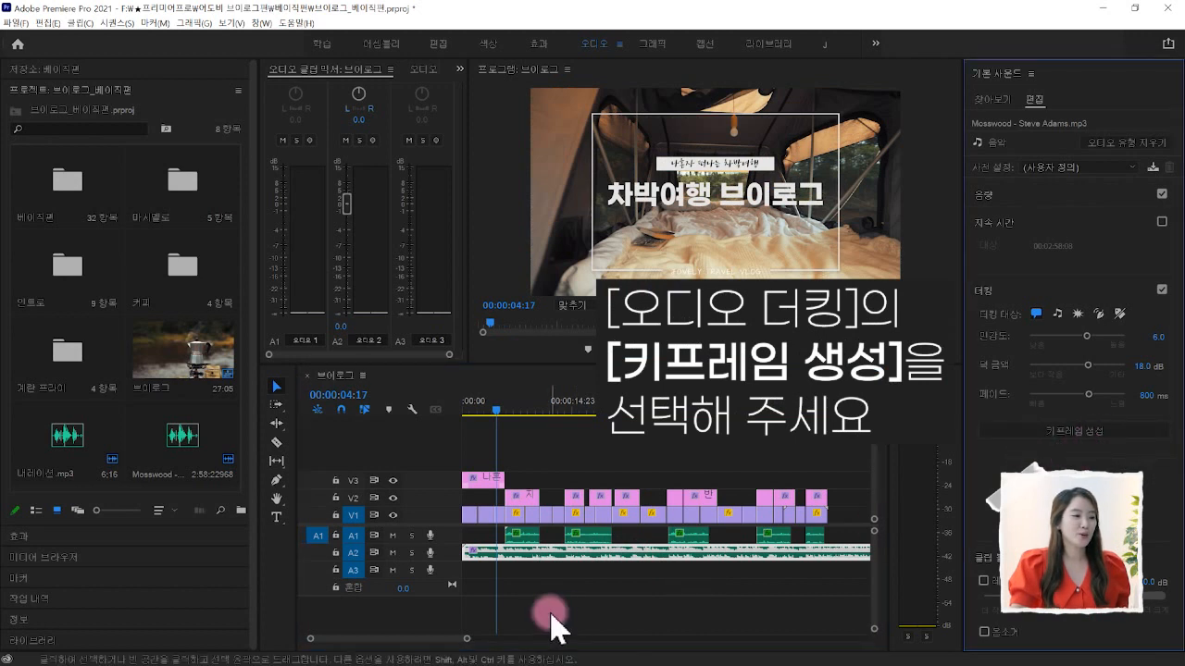
{"action": "left_click", "coordinate": [352, 556]}
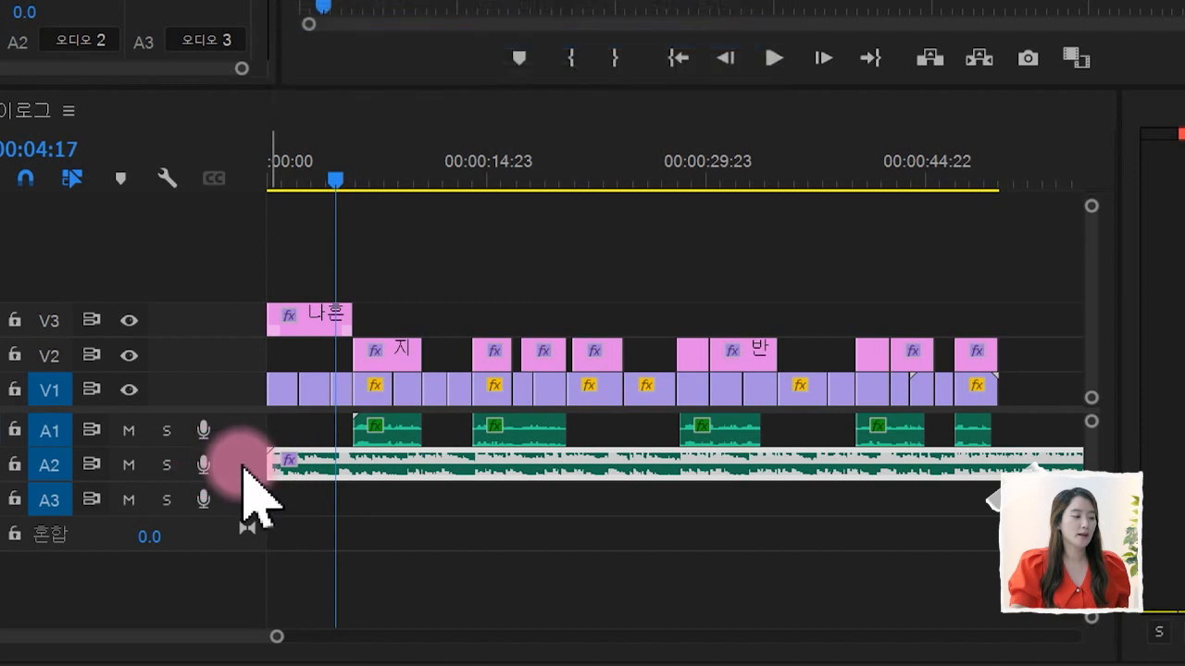
Expand the A2 track to show the ducking keyframes on the background music and play back the mix.
{"action": "double_click", "coordinate": [244, 466]}
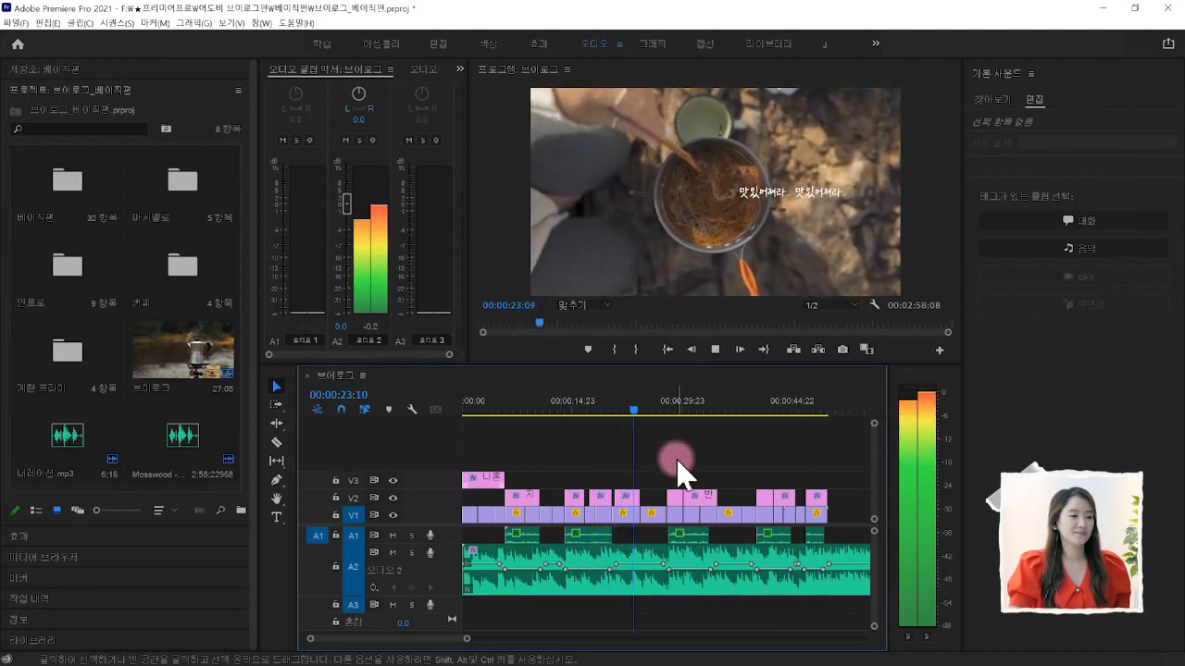
{"action": "key", "text": "space"}
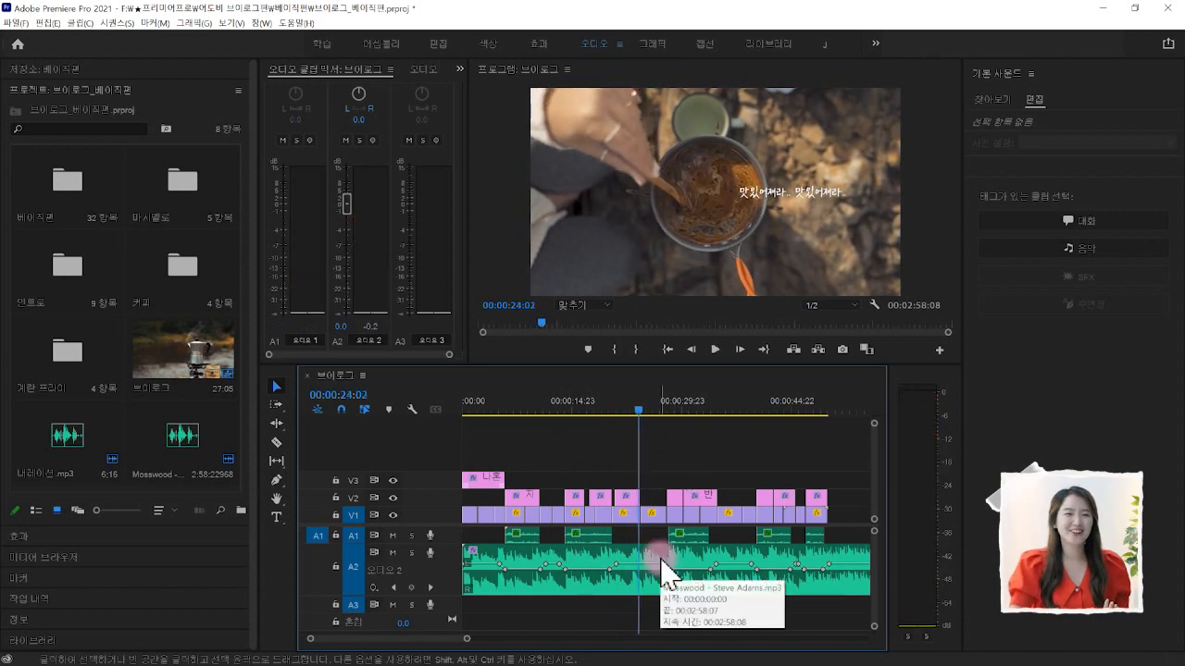
{"action": "left_click", "coordinate": [586, 539]}
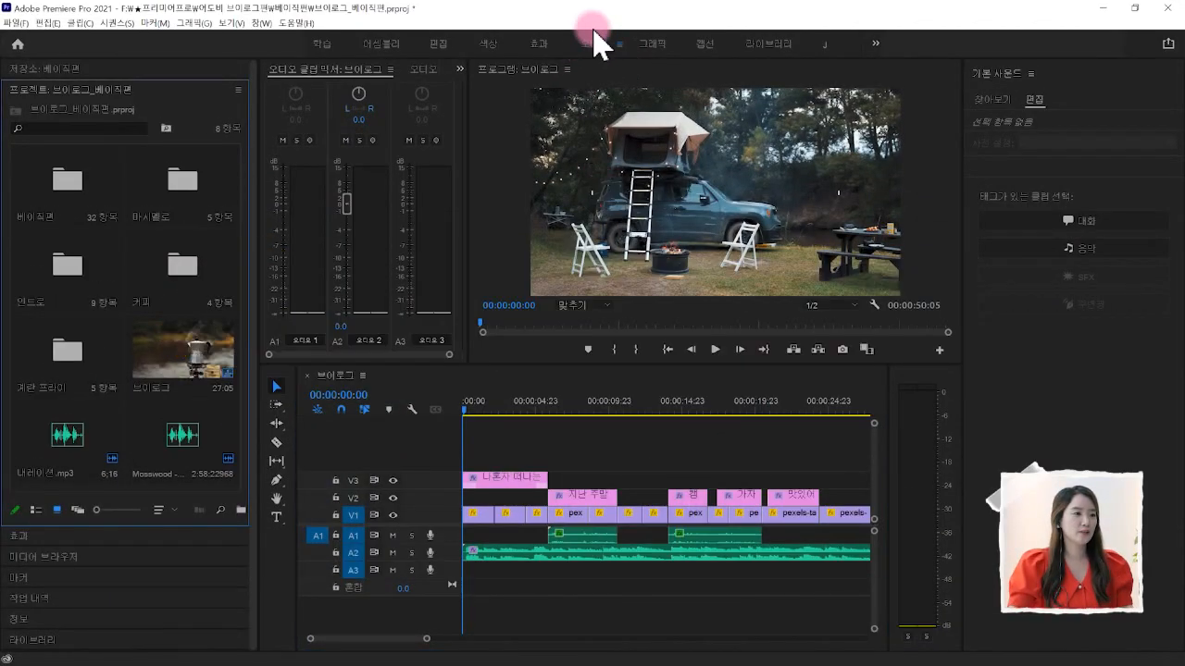
Import all six sound effect MP3 files from the 효과음 folder into the project.
{"action": "left_click", "coordinate": [29, 89]}
{"action": "left_click", "coordinate": [28, 90]}
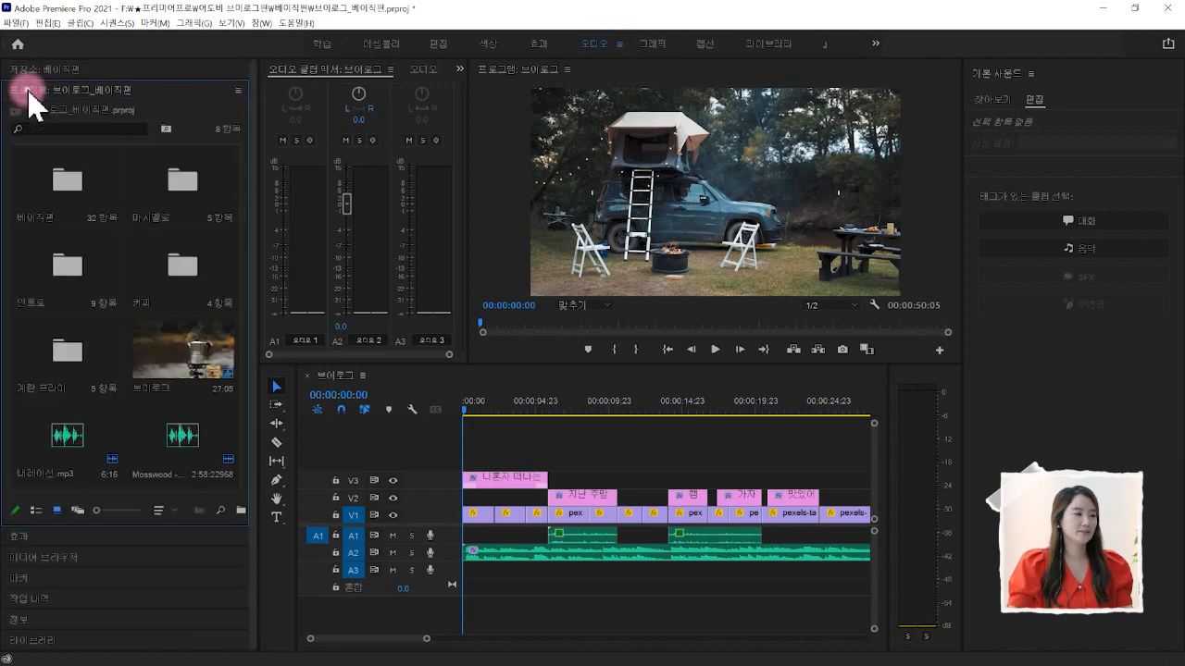
{"action": "double_click", "coordinate": [127, 403]}
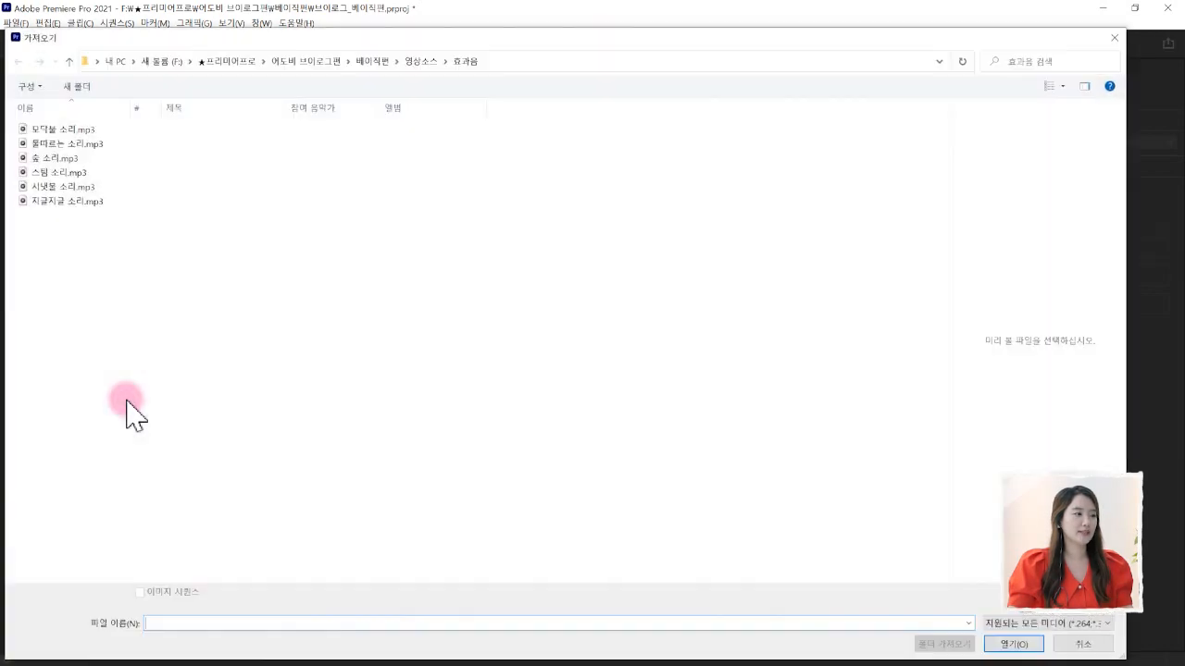
{"action": "left_click_drag", "start_coordinate": [165, 264], "coordinate": [41, 125]}
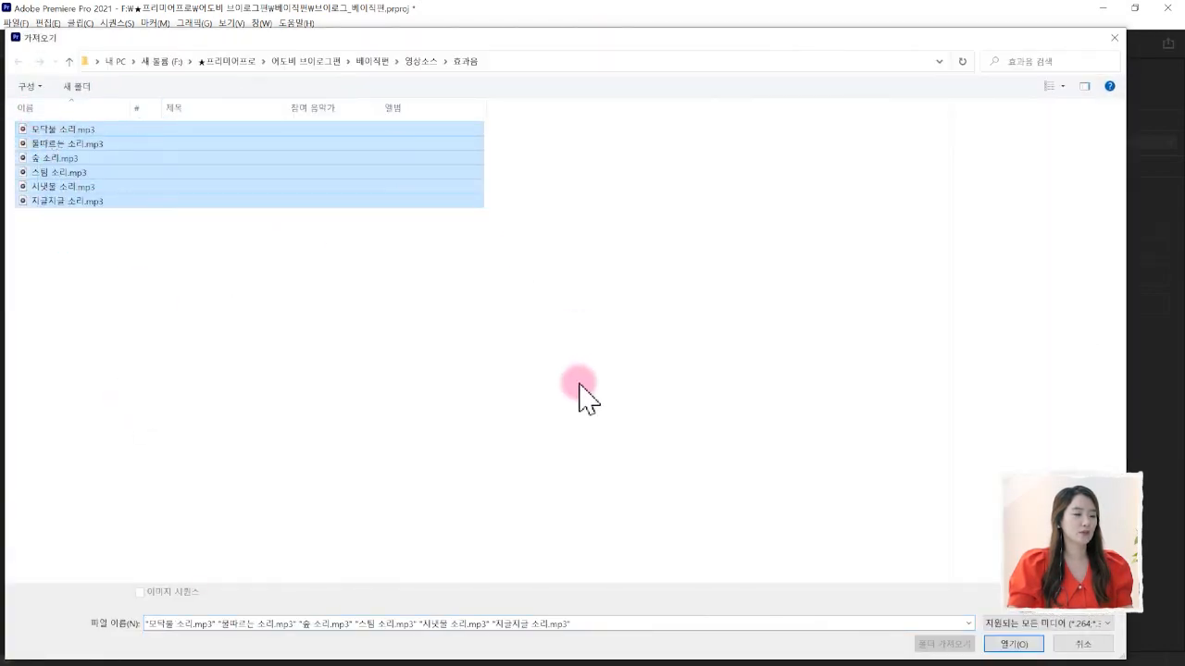
{"action": "key", "text": "Return"}
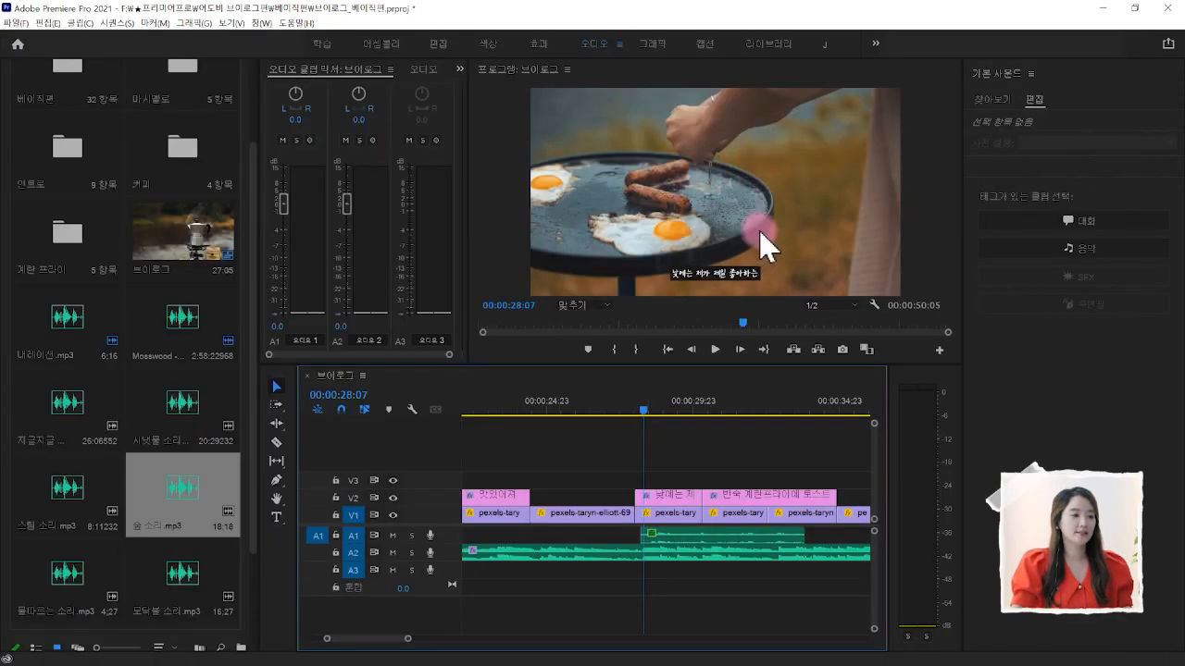
Play back the egg-frying scene and place the 지글지글 소리.mp3 sizzling effect on A3 beneath it.
{"action": "key", "text": "space"}
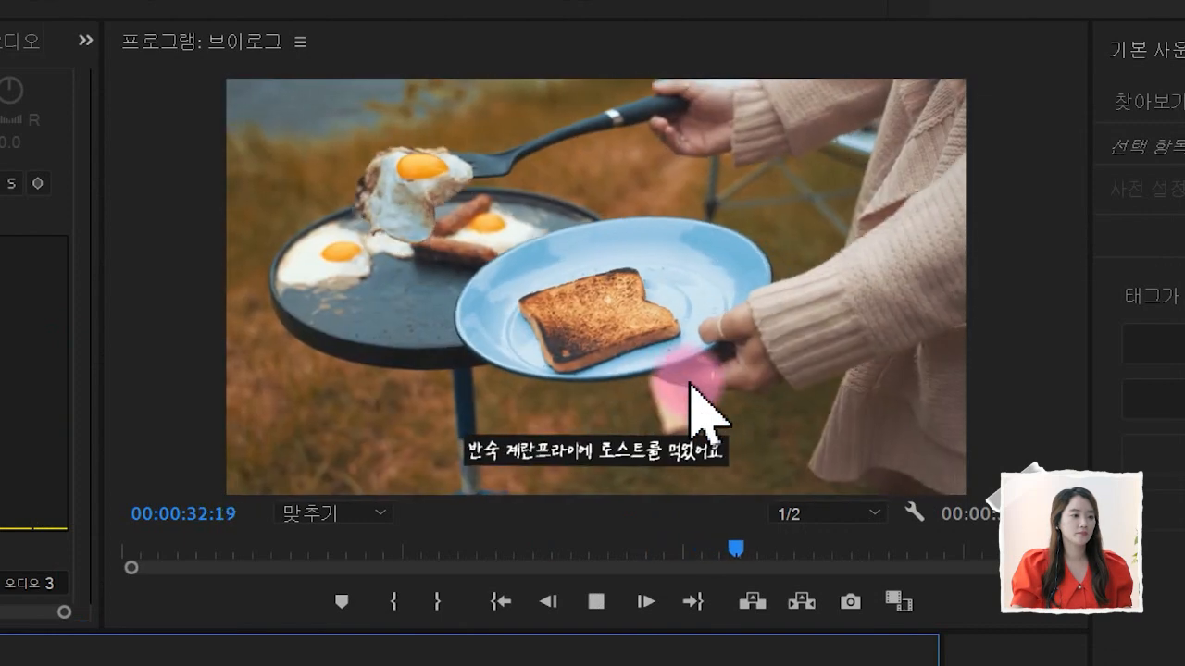
{"action": "key", "text": "space"}
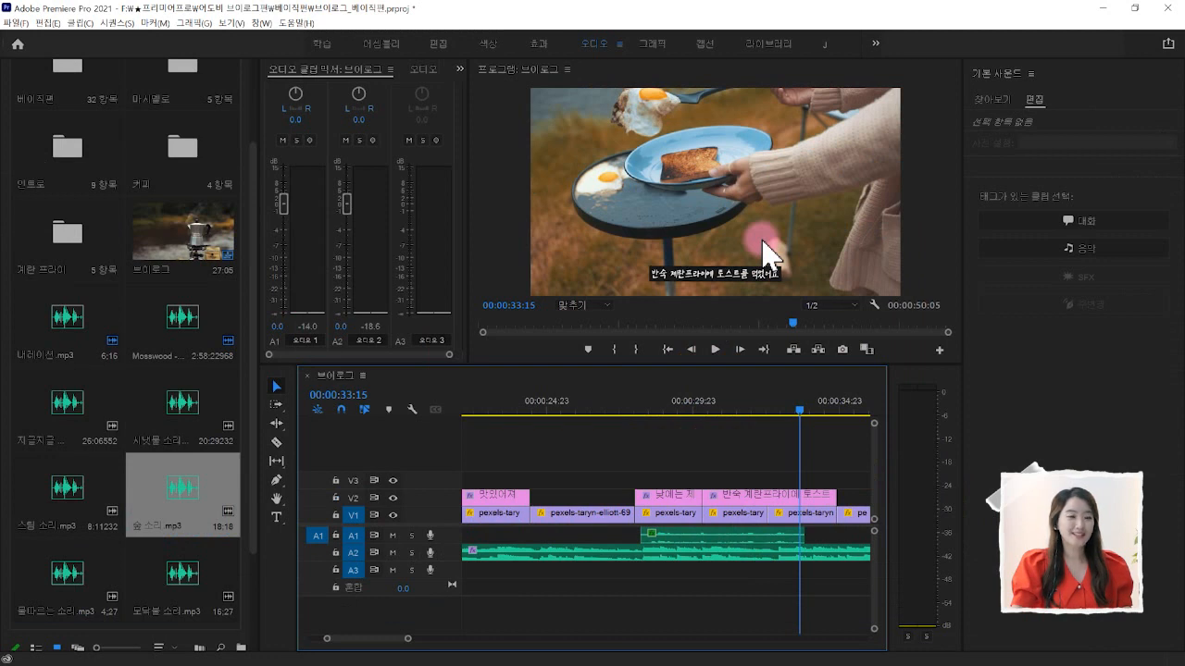
{"action": "left_click_drag", "start_coordinate": [682, 407], "coordinate": [673, 407]}
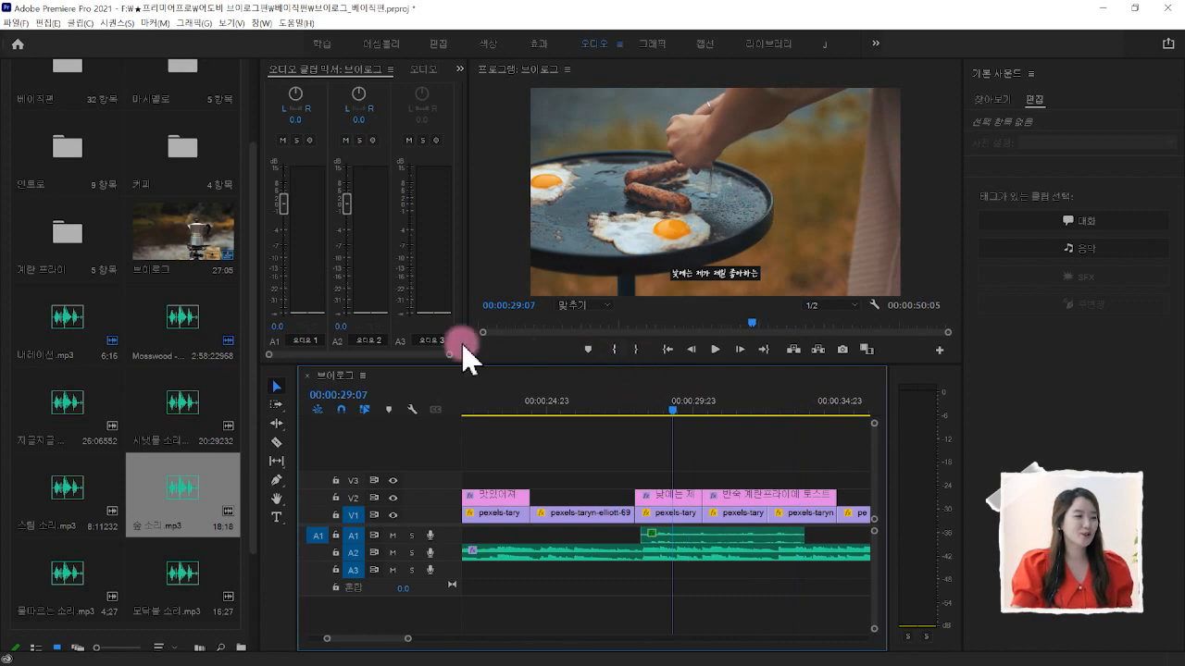
{"action": "left_click_drag", "start_coordinate": [97, 483], "coordinate": [627, 402]}
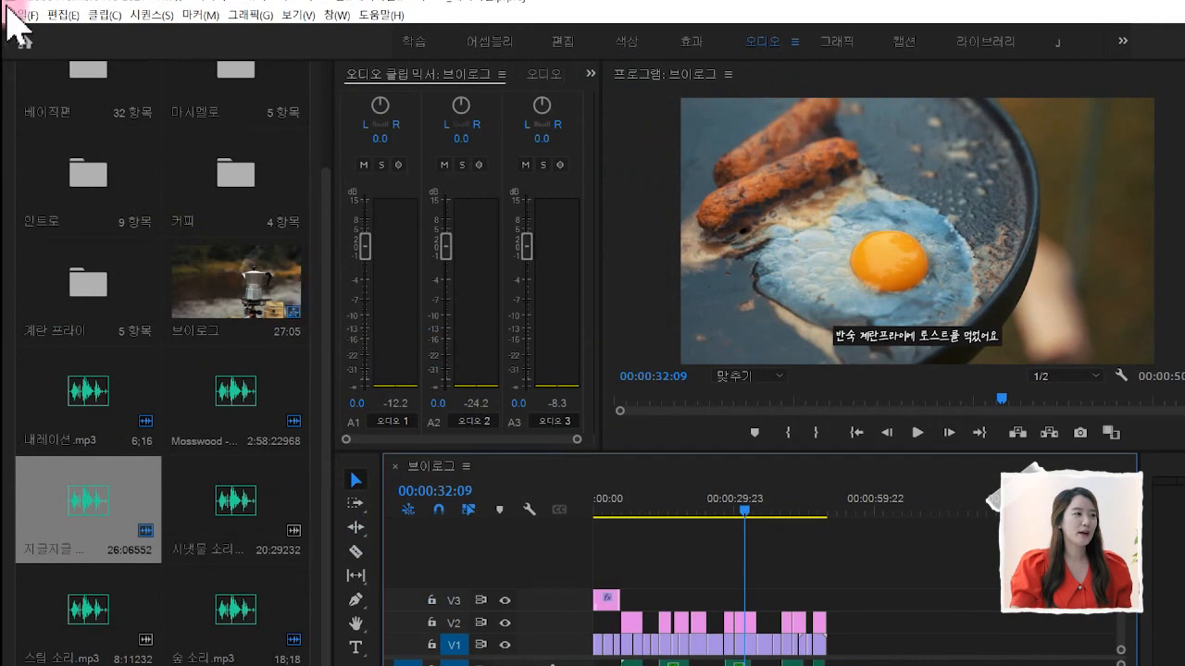
Open the media export settings for the sequence and choose the H.264 format with the 소스 일치 - 높은 비트 전송률 preset.
{"action": "left_click", "coordinate": [20, 15]}
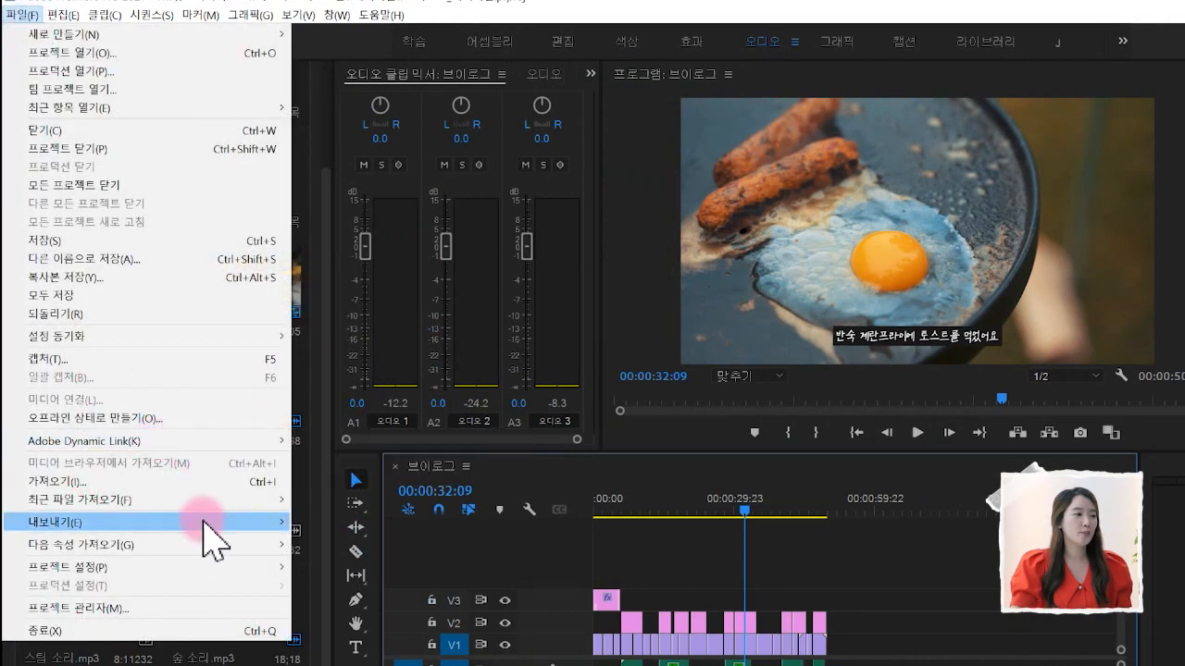
{"action": "mouse_move", "coordinate": [204, 521]}
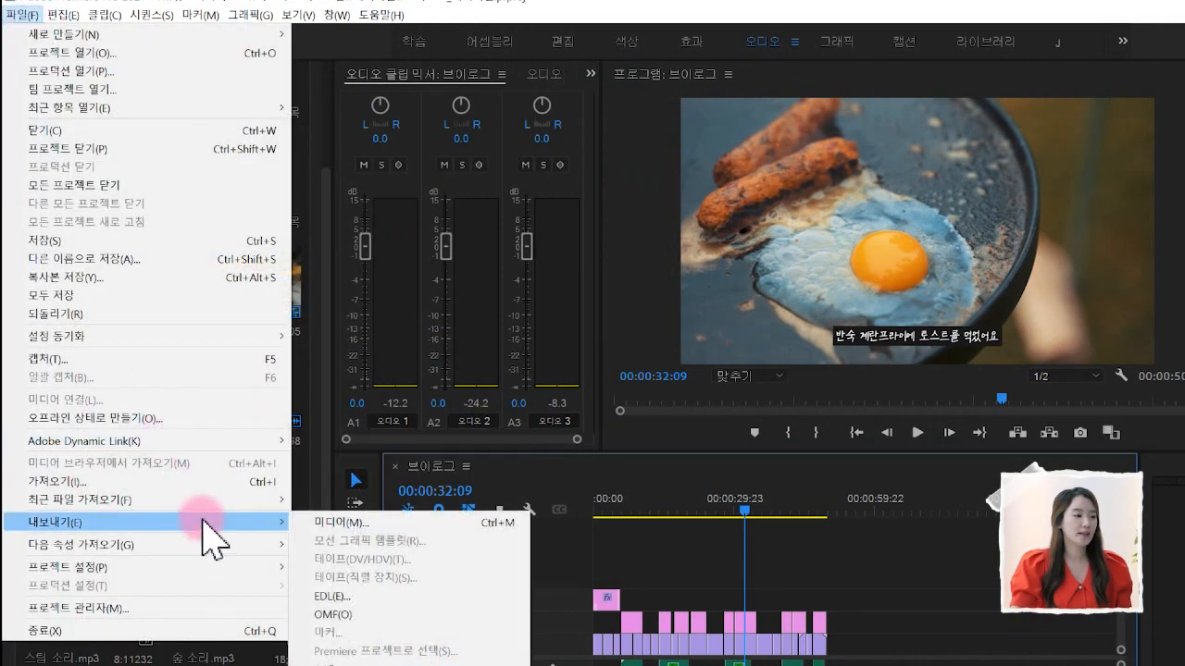
{"action": "left_click", "coordinate": [392, 522]}
{"action": "left_click", "coordinate": [1038, 154]}
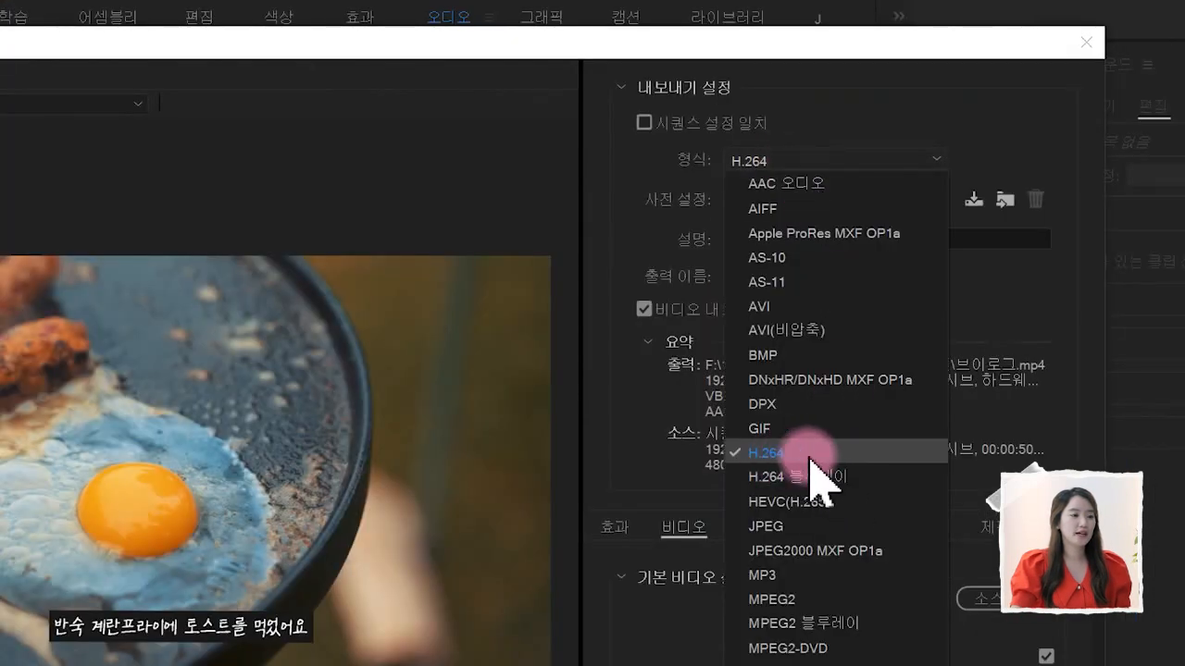
{"action": "left_click", "coordinate": [811, 456]}
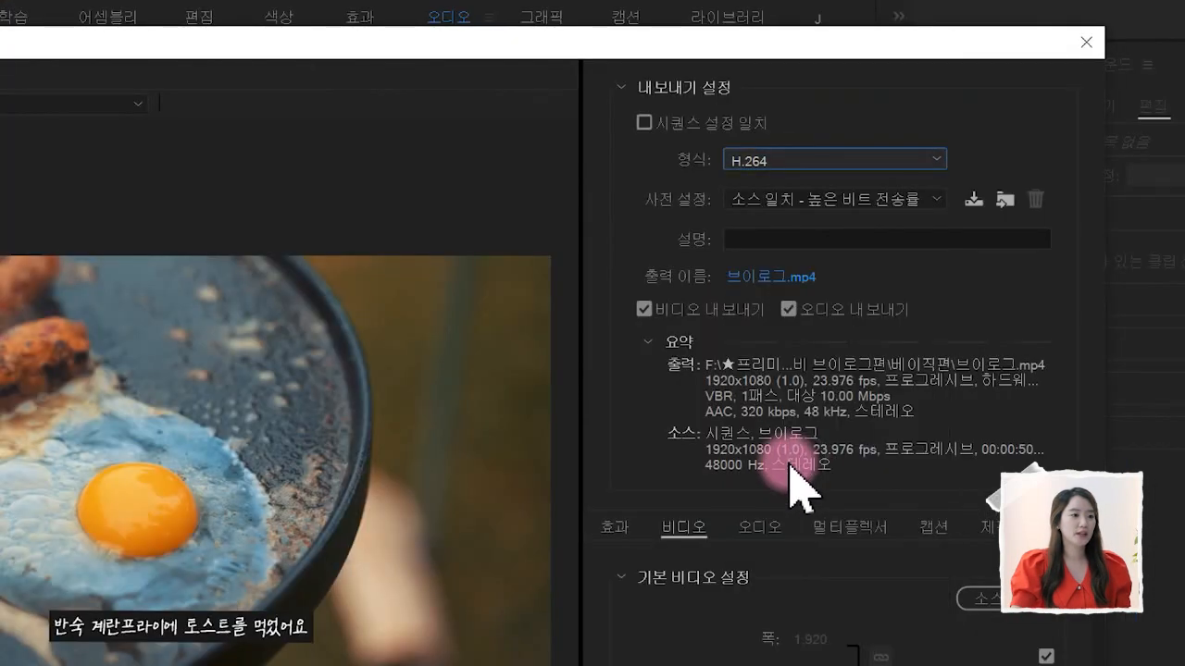
{"action": "left_click", "coordinate": [847, 200]}
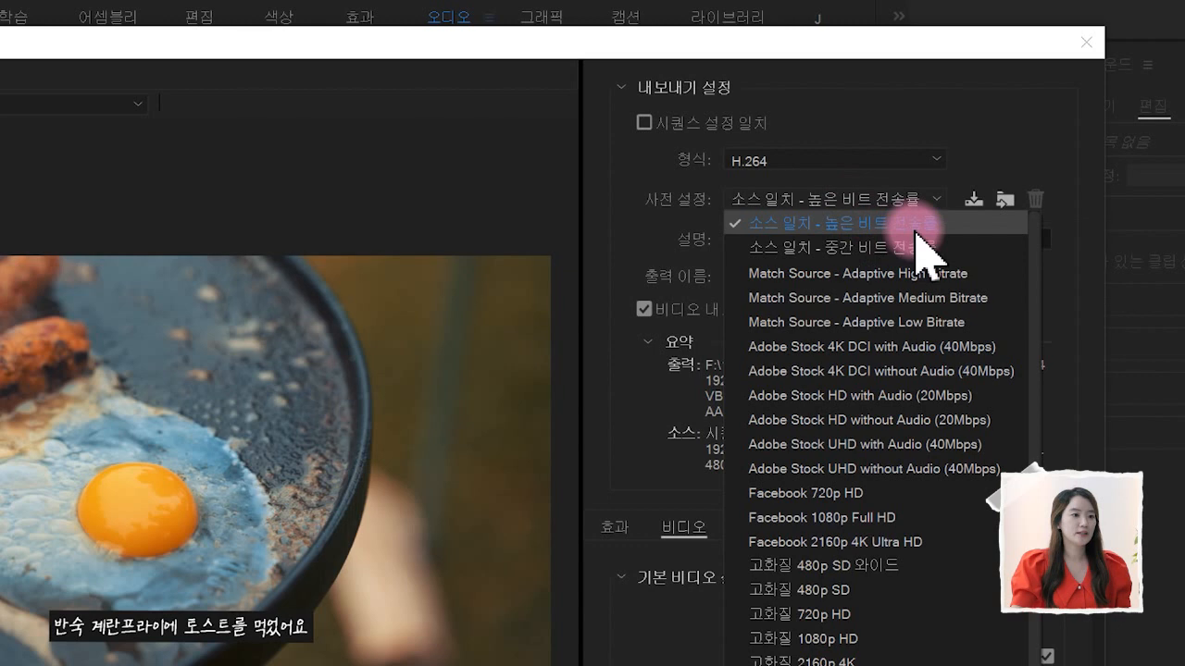
{"action": "left_click", "coordinate": [865, 224]}
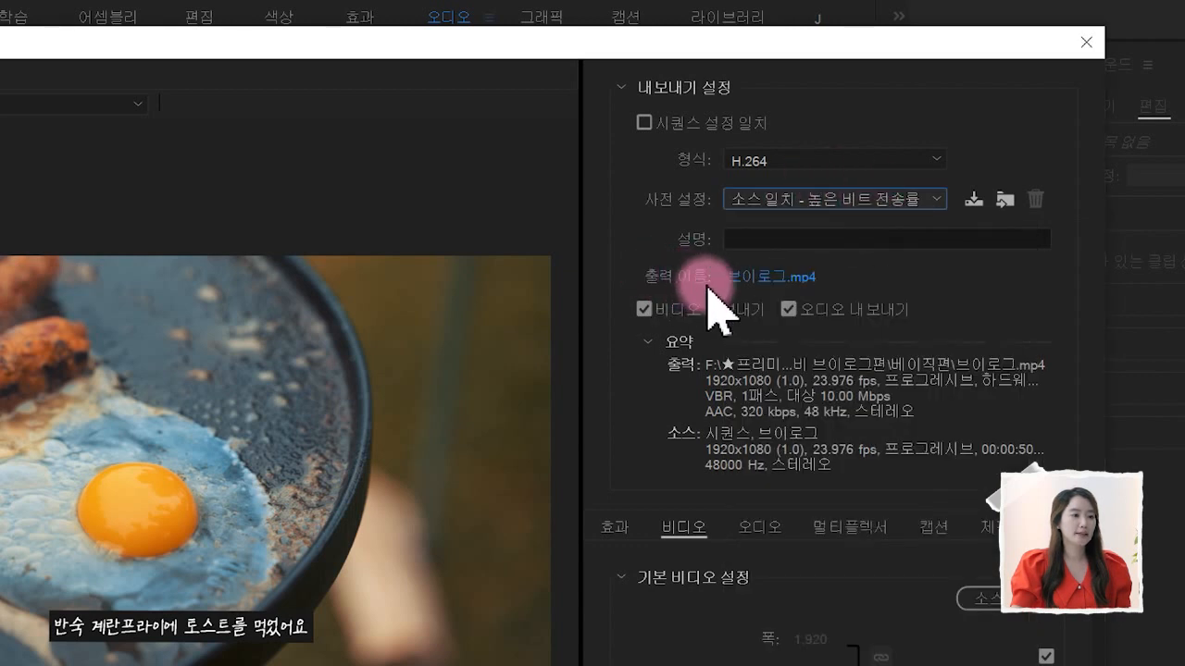
Name the output 차박여행 브이로그.mp4 in the 어도비 브이로그편 folder, export the video, and select the exported file in File Explorer.
{"action": "left_click", "coordinate": [767, 277]}
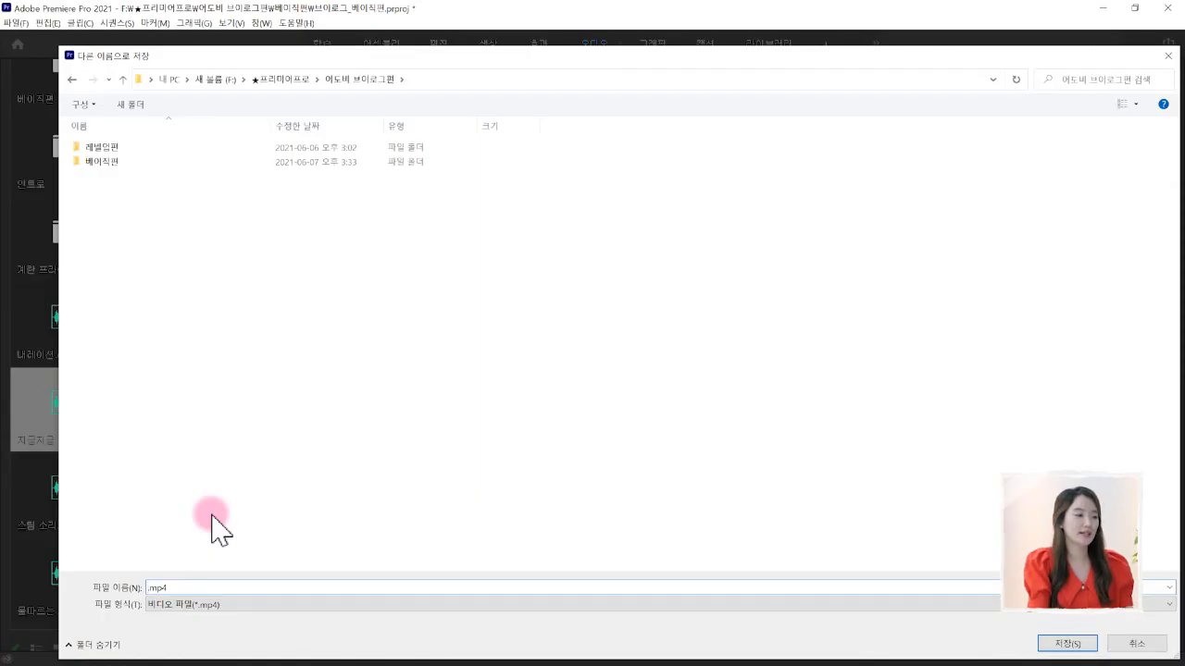
{"action": "type", "text": "차박여행 브이로그"}
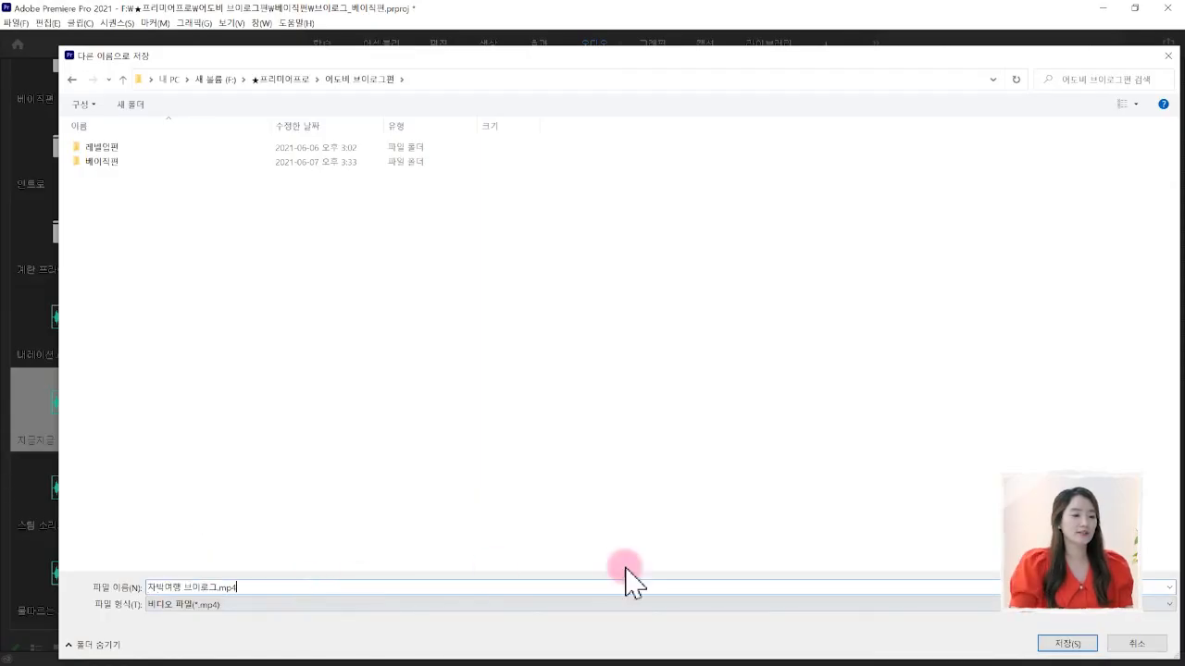
{"action": "left_click", "coordinate": [1085, 644]}
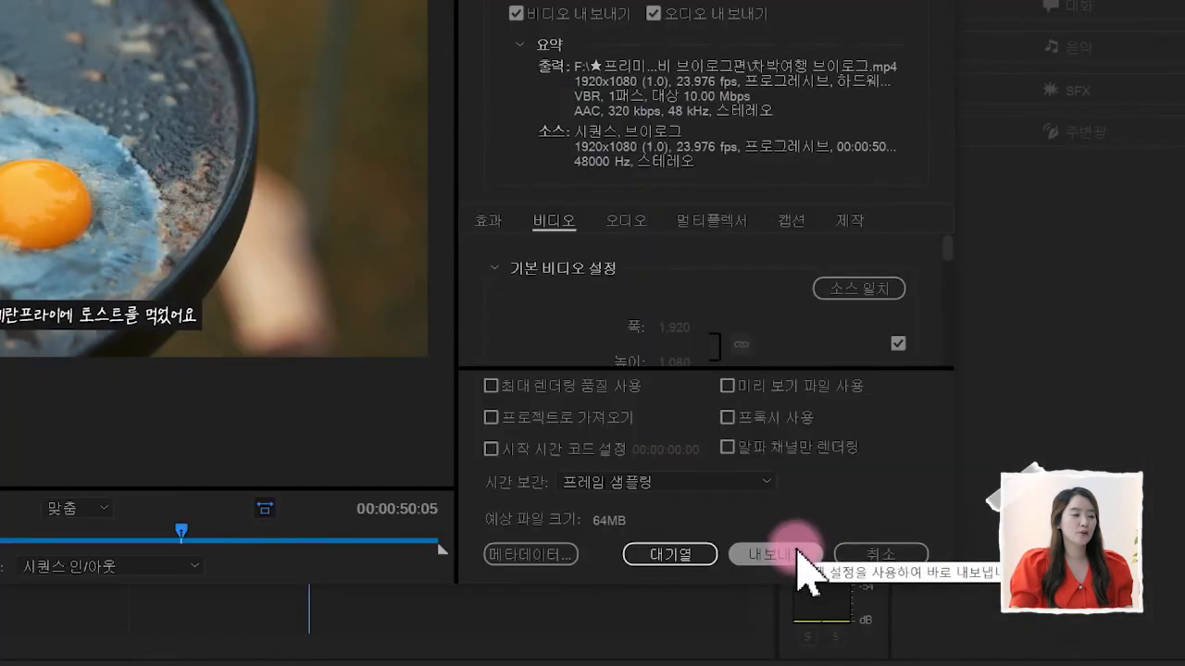
{"action": "left_click", "coordinate": [898, 578]}
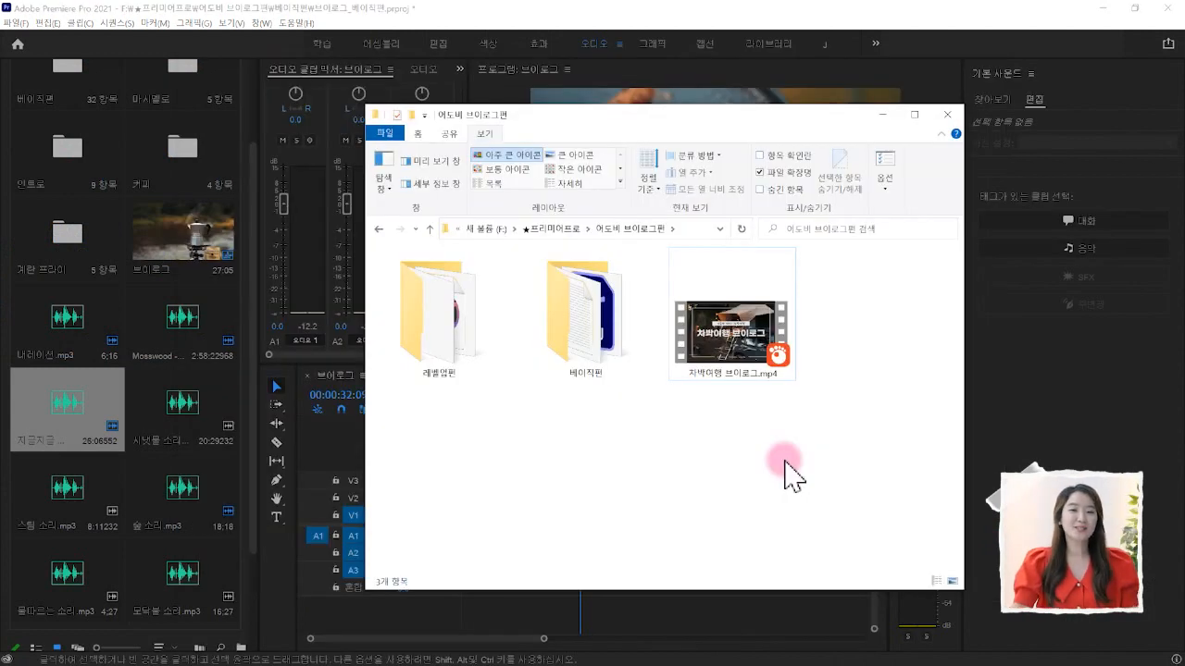
{"action": "left_click", "coordinate": [751, 353]}
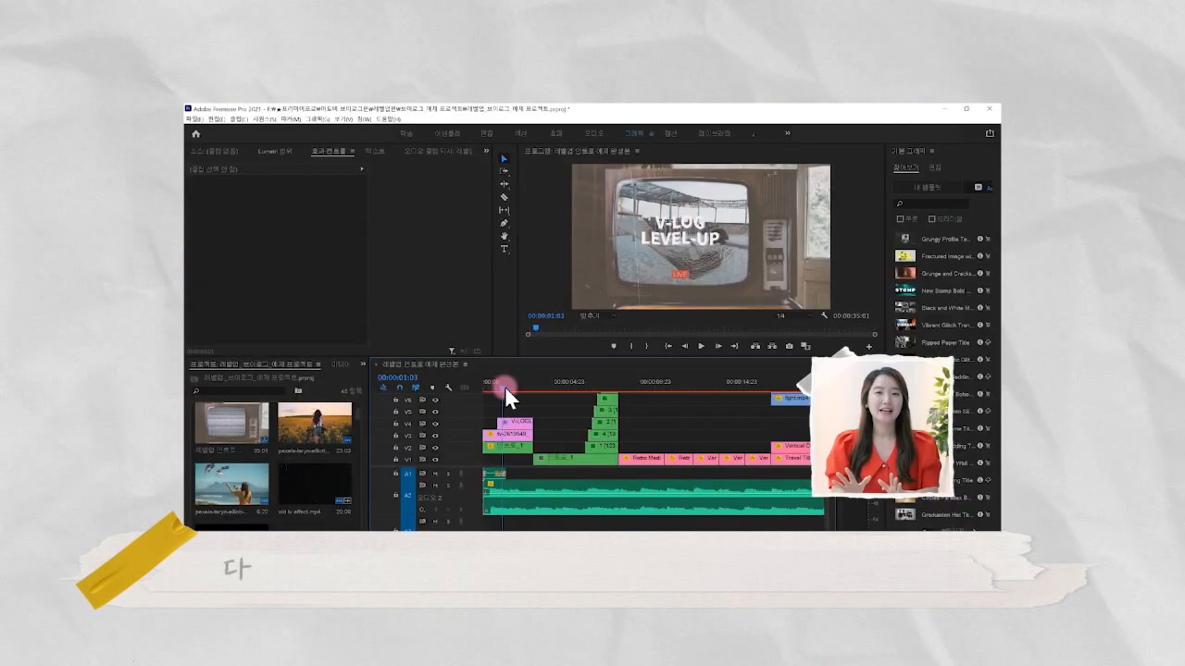
{"action": "left_click_drag", "start_coordinate": [523, 389], "coordinate": [595, 419]}
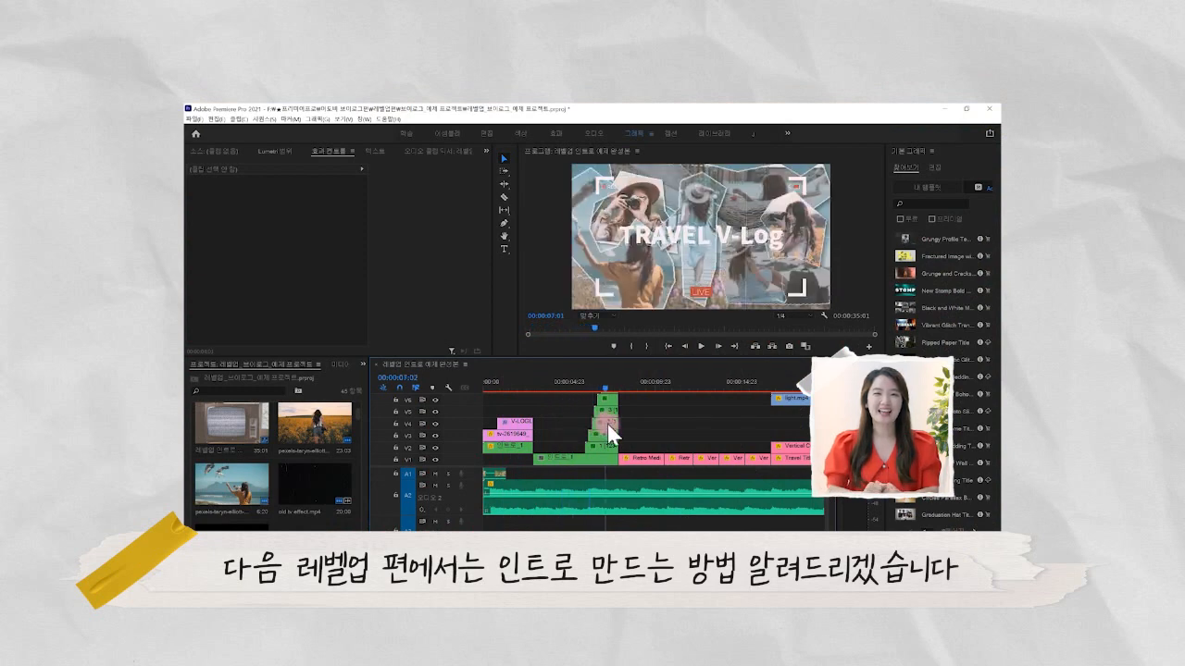